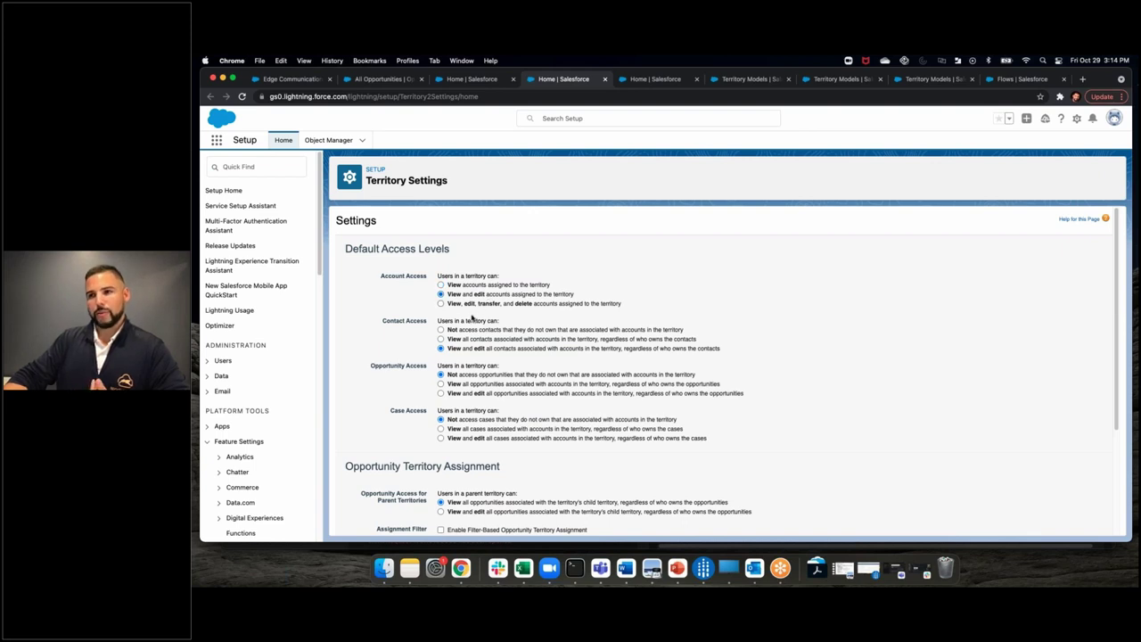
- Review the default access levels, the opportunity territory assignment filter and the account territory assignment options in Territory Settings
scroll(472, 339, "down", 2)
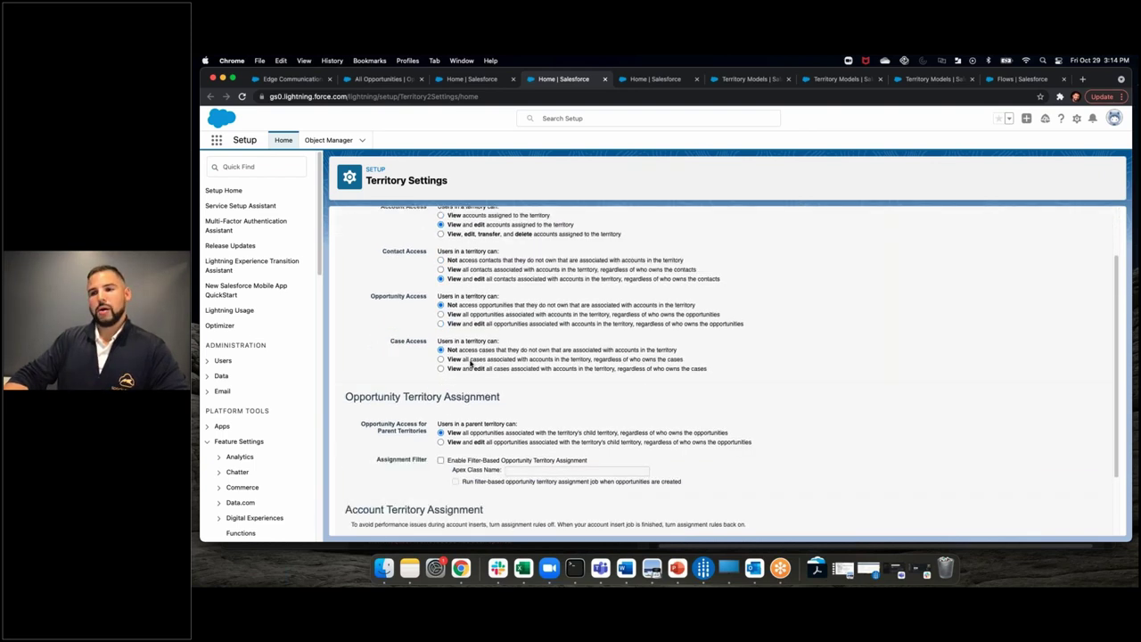
scroll(471, 361, "down", 2)
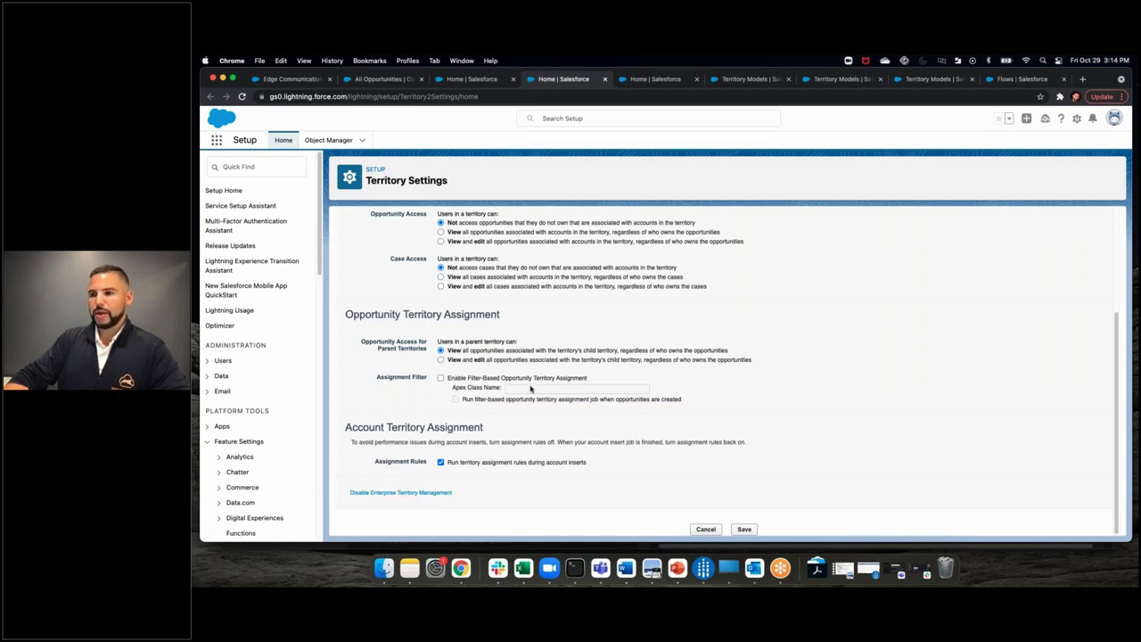
left_click_drag(374, 378, 450, 379)
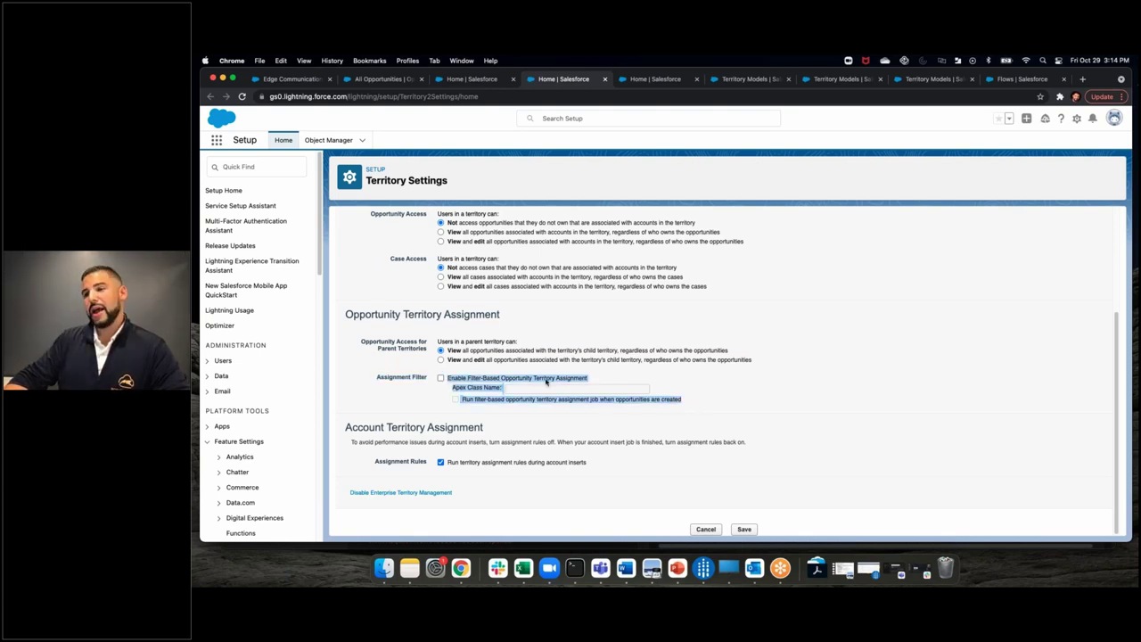
left_click(679, 386)
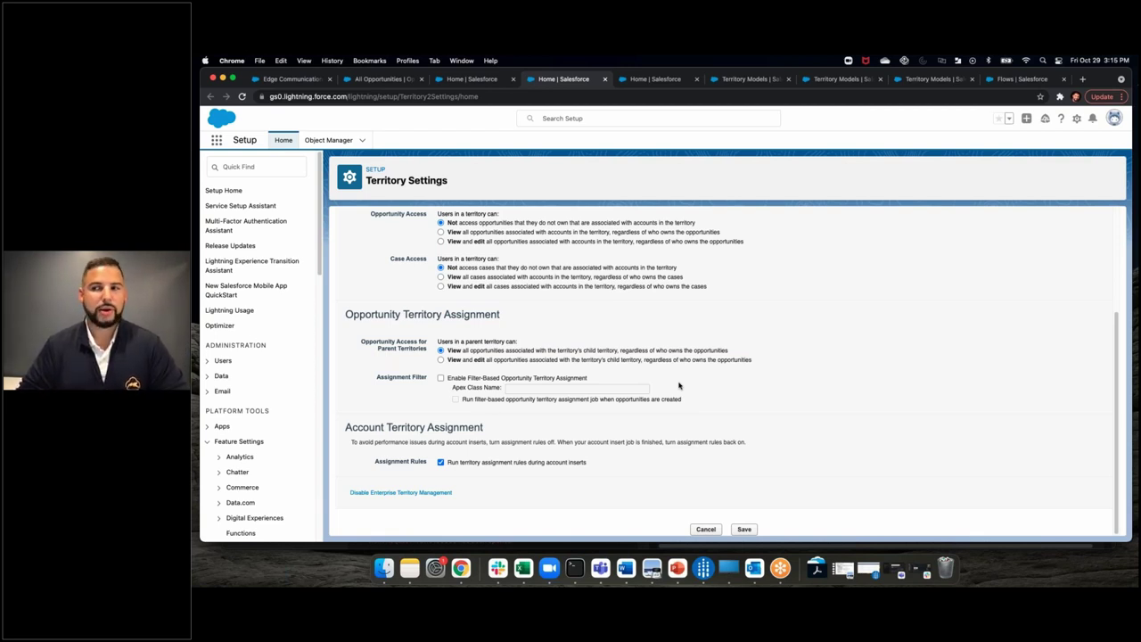
- Set the priority of the Category territory type to 100 and save the record
key("ctrl+Tab")
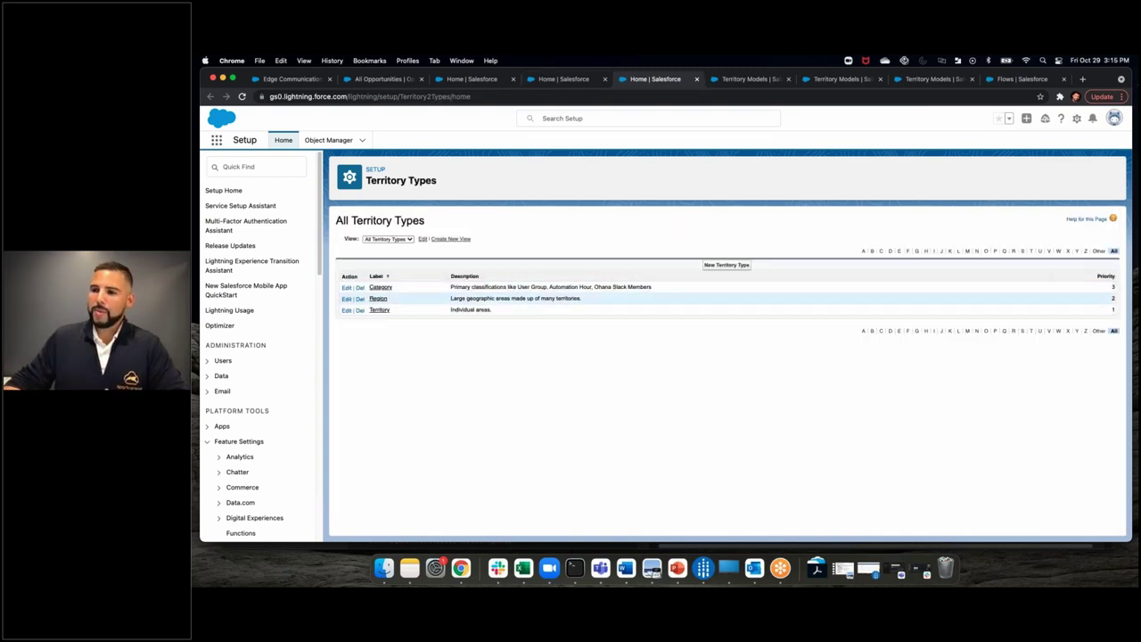
left_click(381, 298)
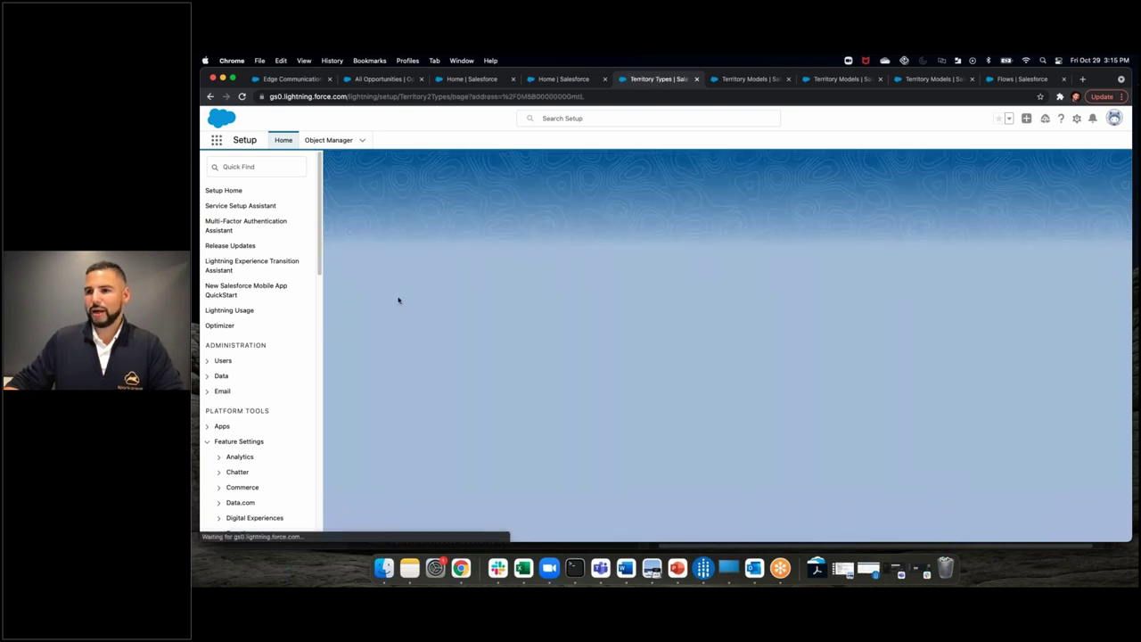
left_click(581, 255)
left_click(877, 291)
type("100")
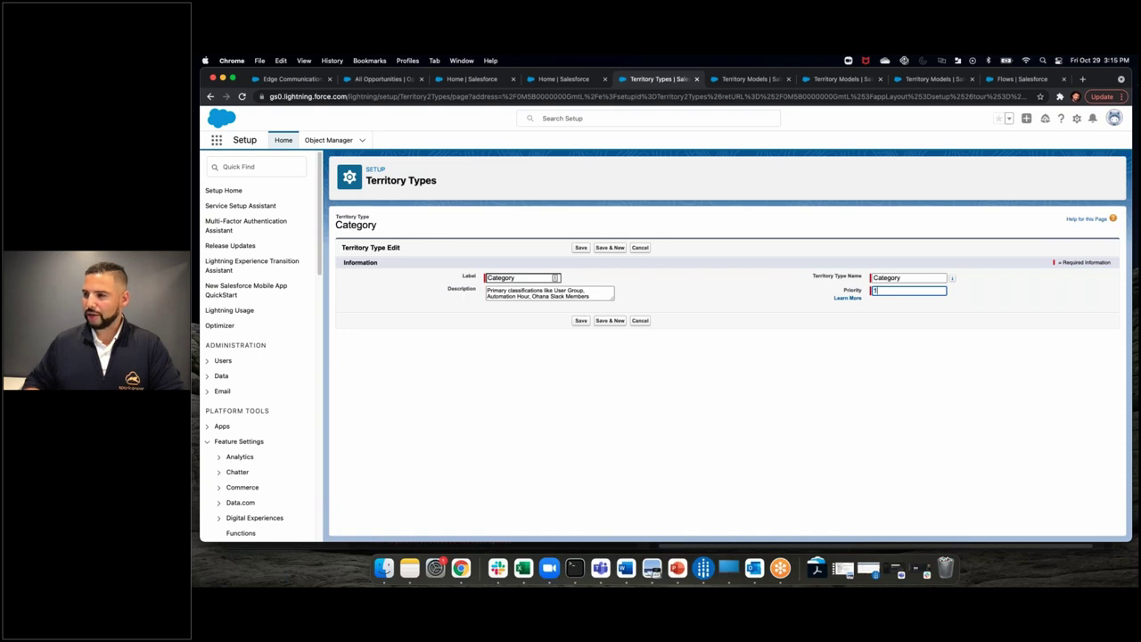
left_click(813, 308)
left_click(927, 277)
key("Tab")
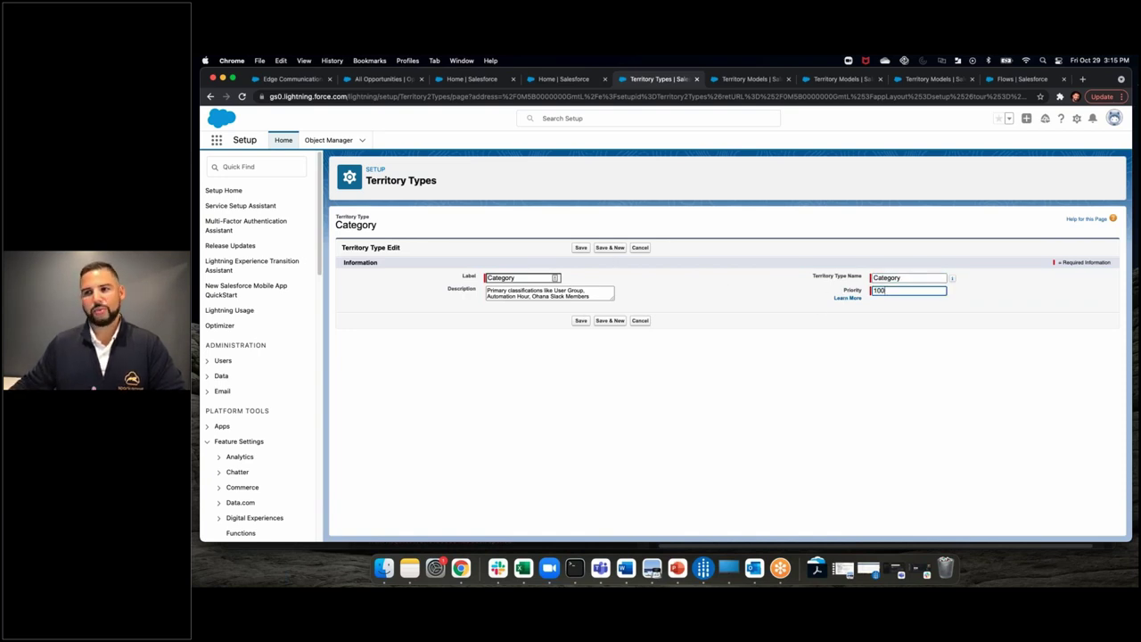
left_click(580, 248)
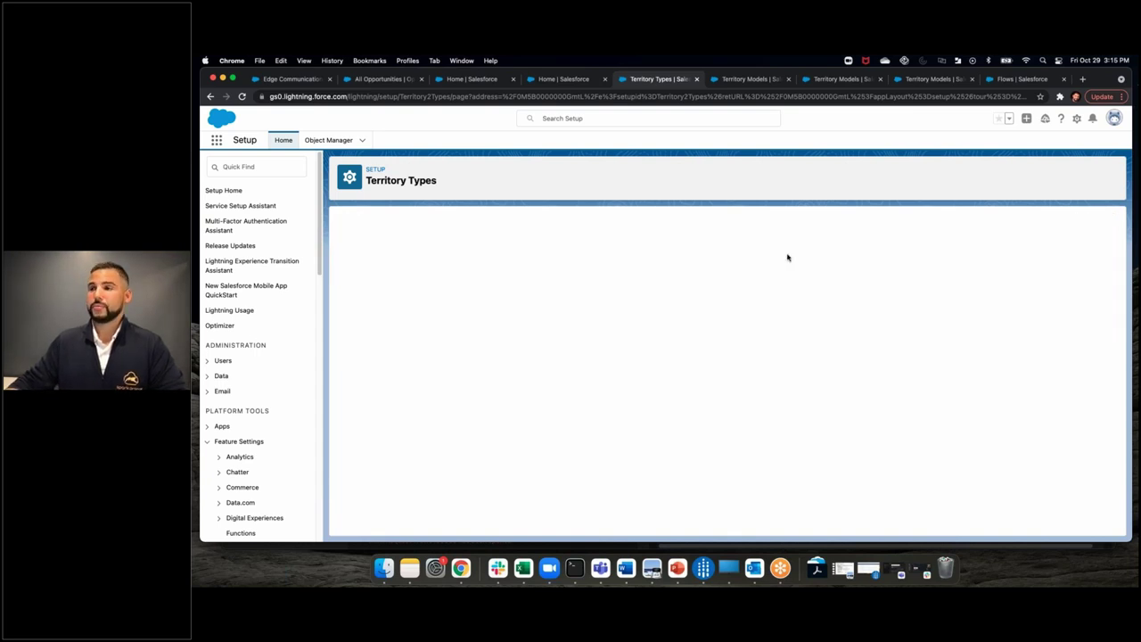
- Review the details of the Salesforce Ohana territory model and open its territory hierarchy
left_click(749, 79)
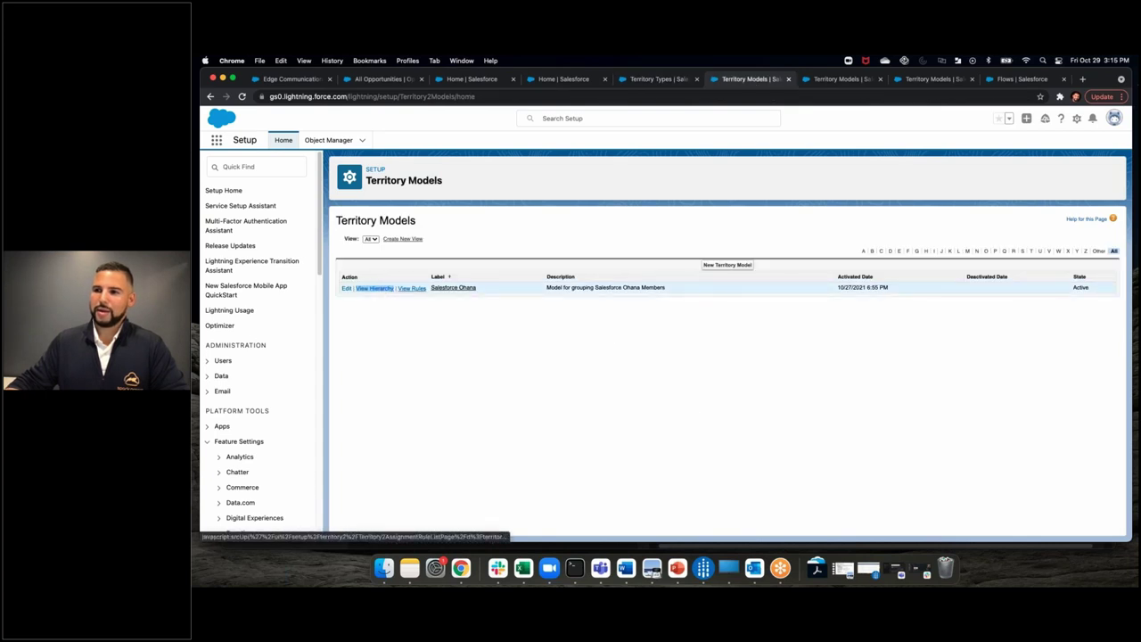
left_click(453, 287)
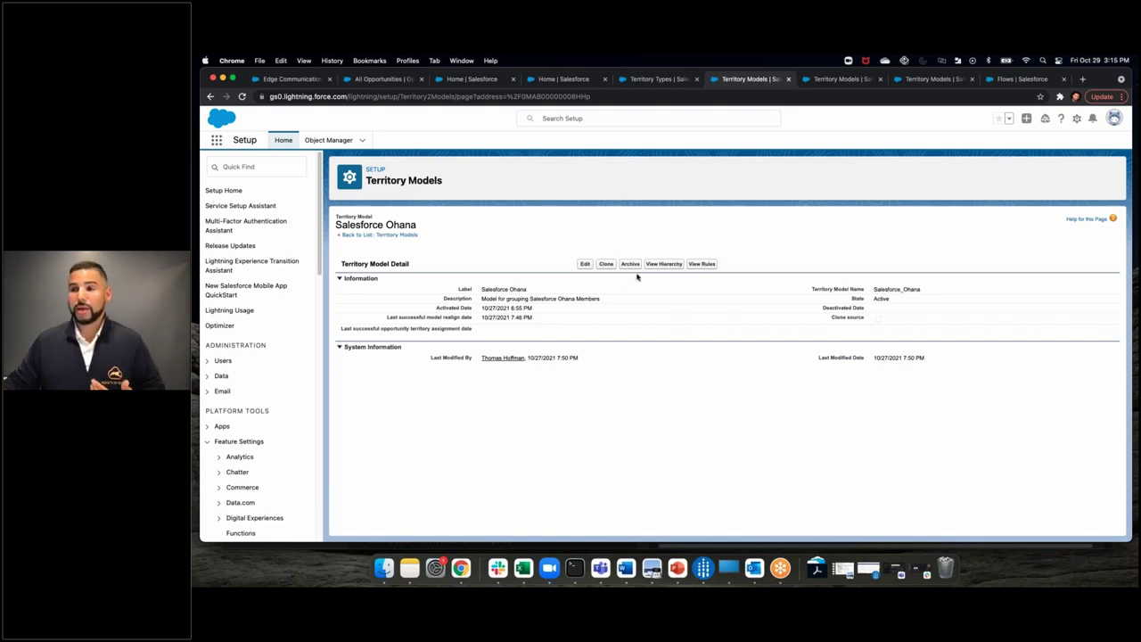
left_click(401, 235)
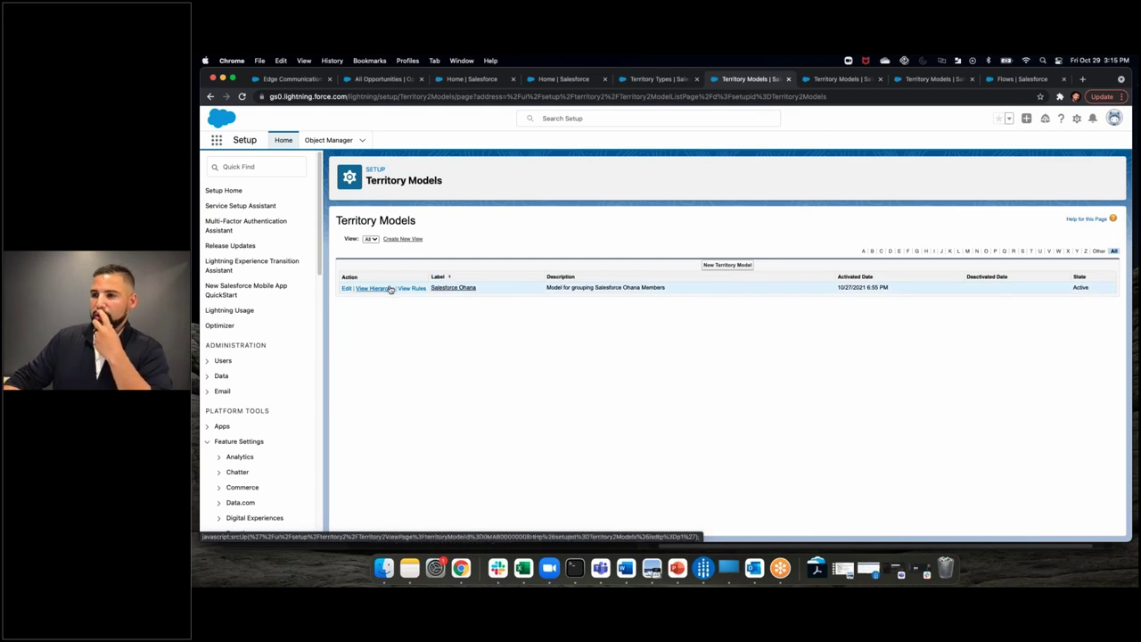
left_click(373, 288)
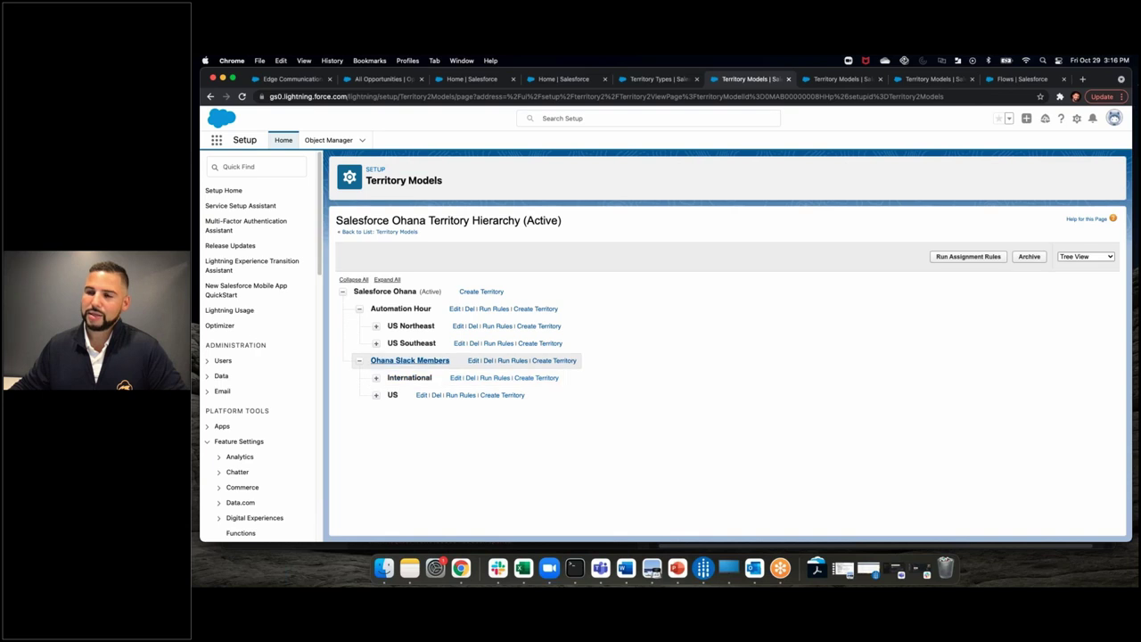
- Open the Automation Hour territory and inspect the criteria of its AH assignment rule
left_click(396, 310)
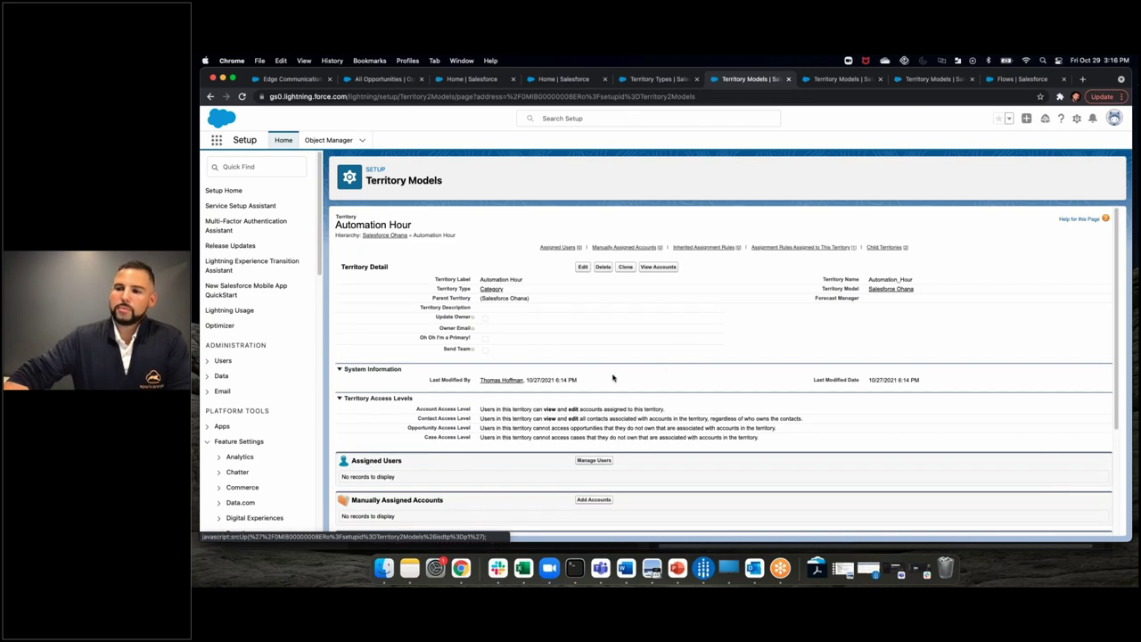
scroll(613, 378, "down", 4)
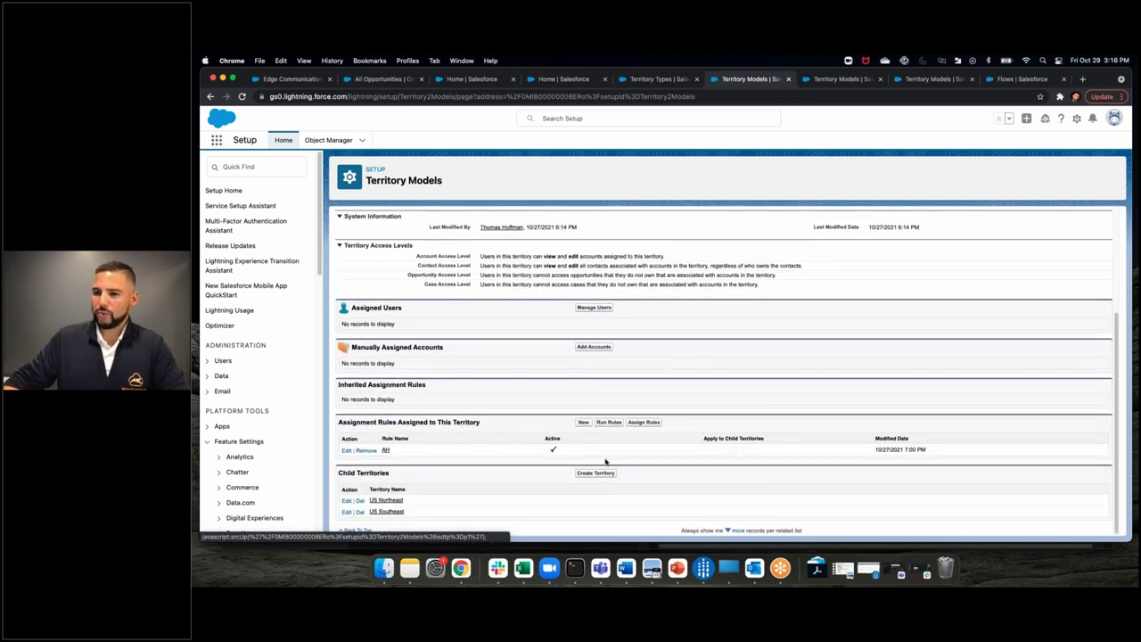
mouse_move(386, 450)
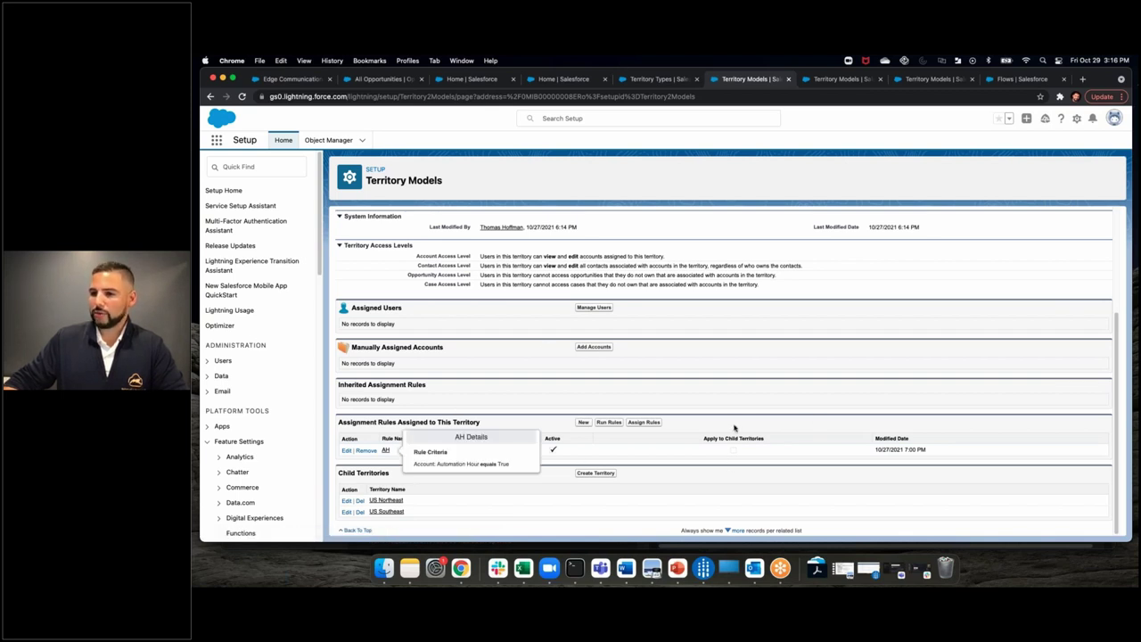
left_click_drag(414, 464, 474, 464)
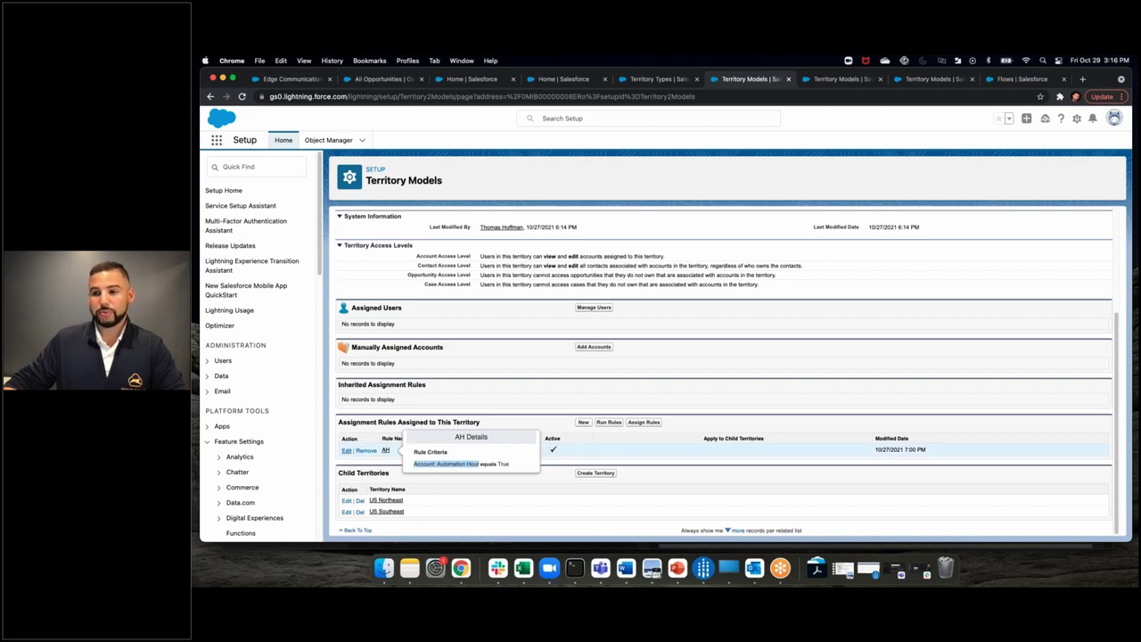
- Edit the AH rule so it applies to the Automation Hour territory and its descendants, and save it
left_click(348, 451)
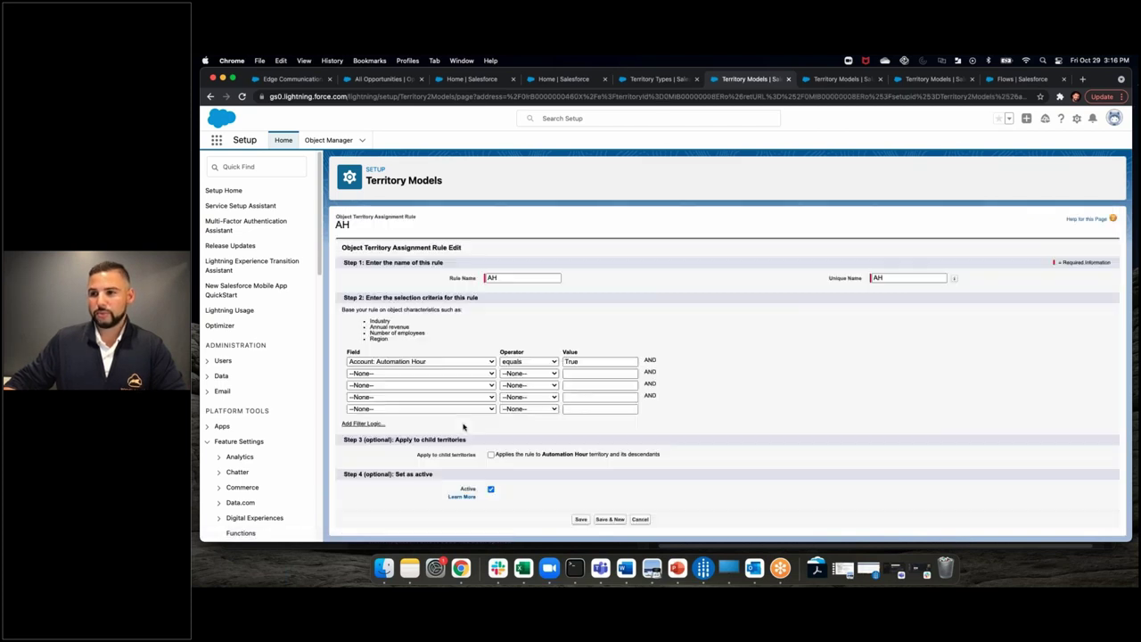
left_click(445, 361)
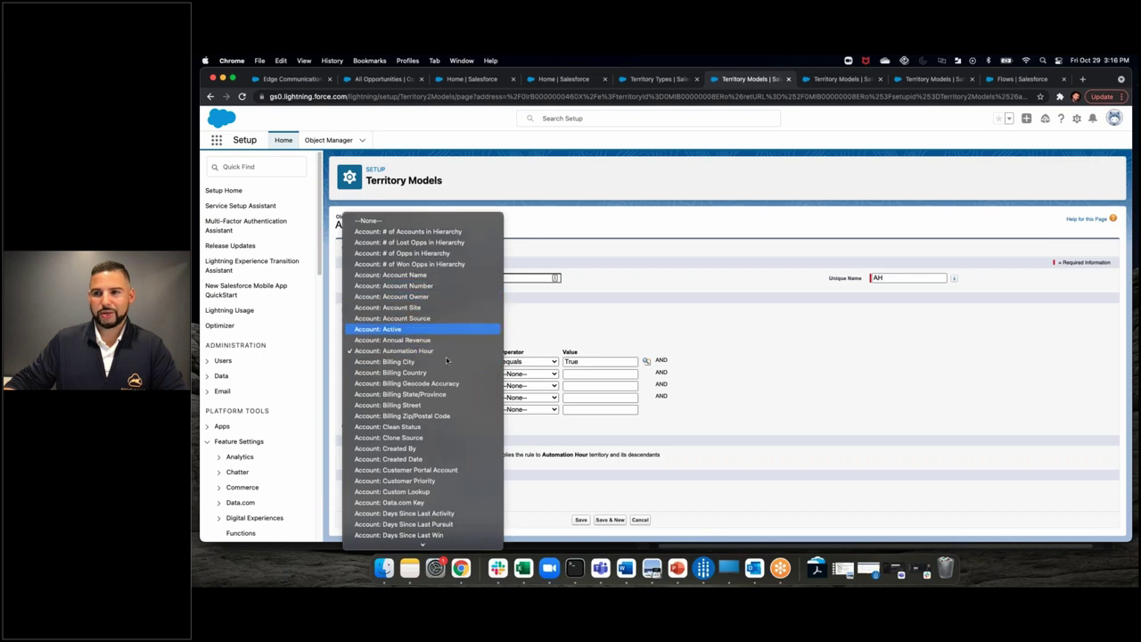
scroll(446, 357, "down", 10)
scroll(394, 253, "up", 5)
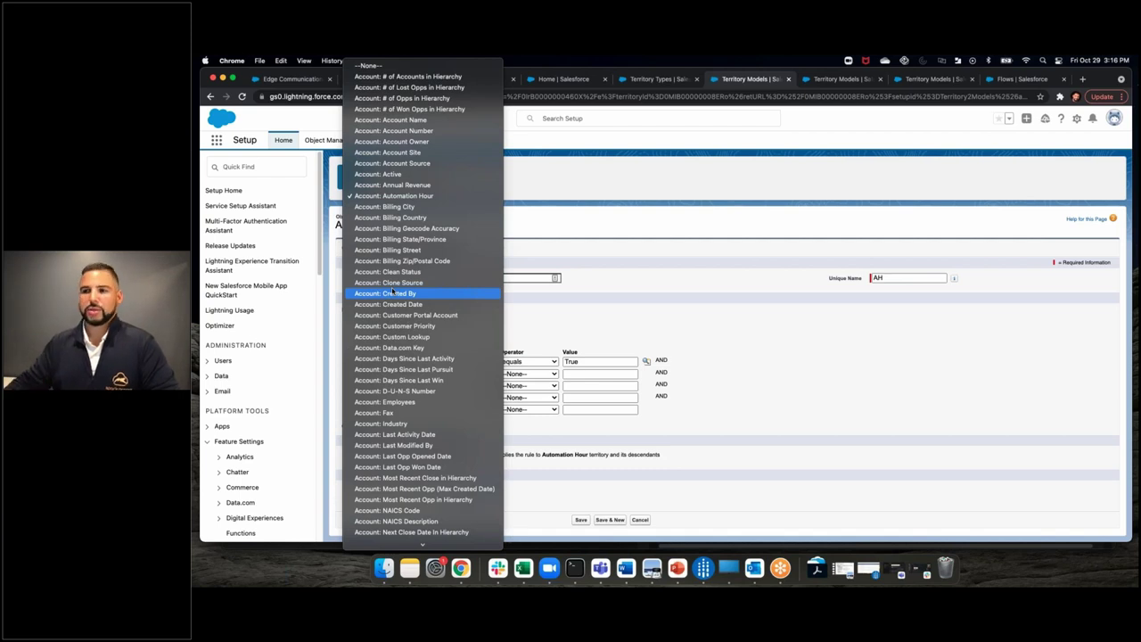
left_click(545, 335)
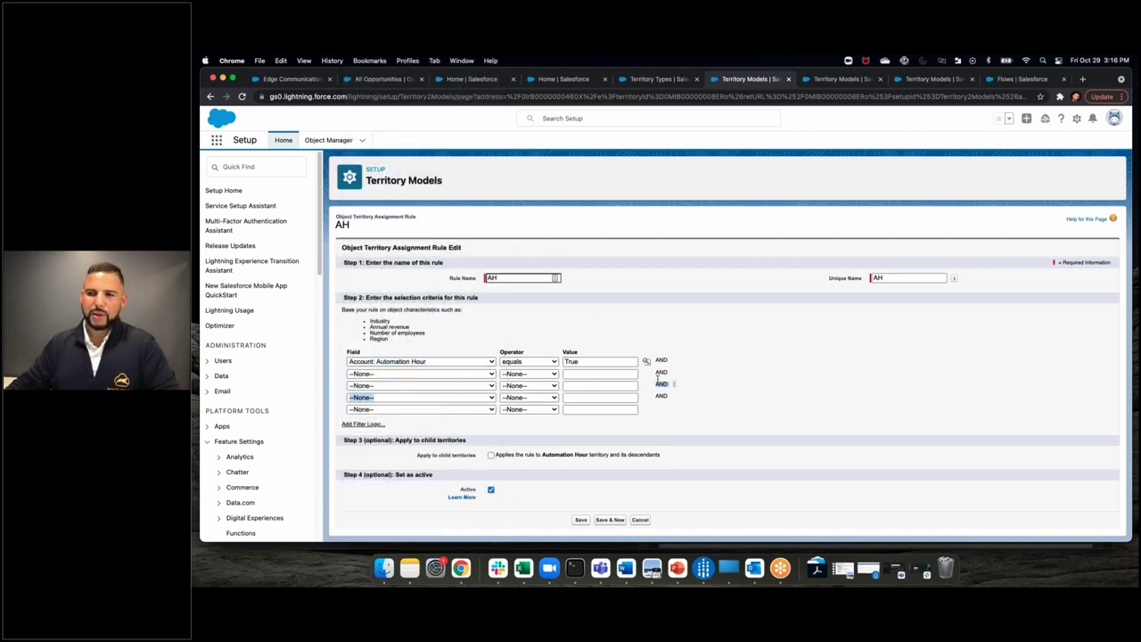
left_click(636, 343)
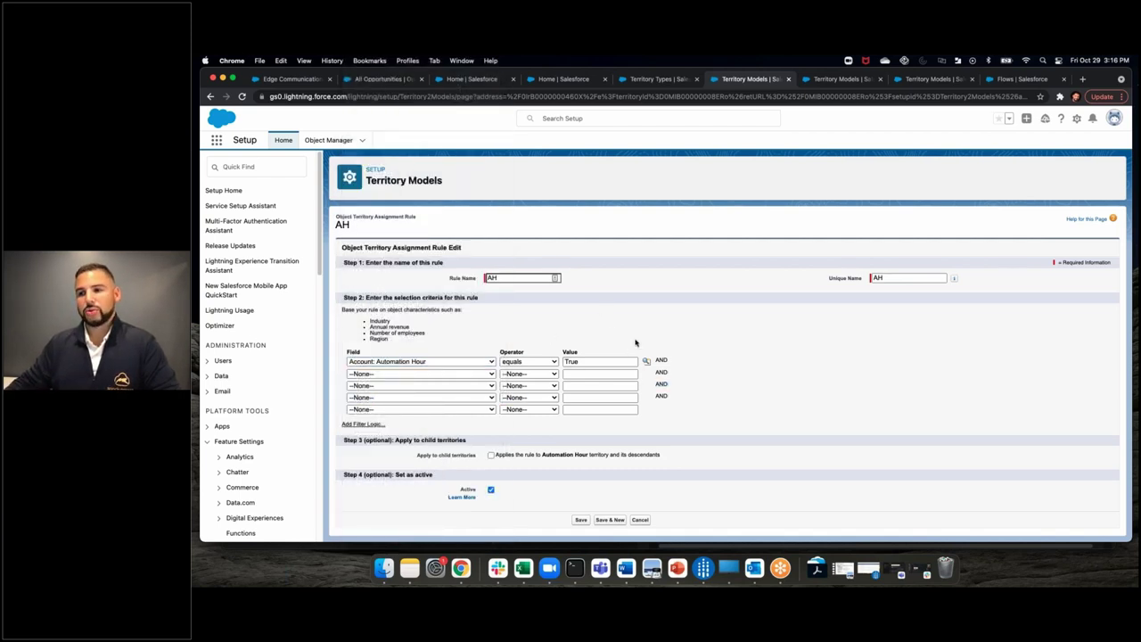
left_click(490, 456)
left_click(581, 519)
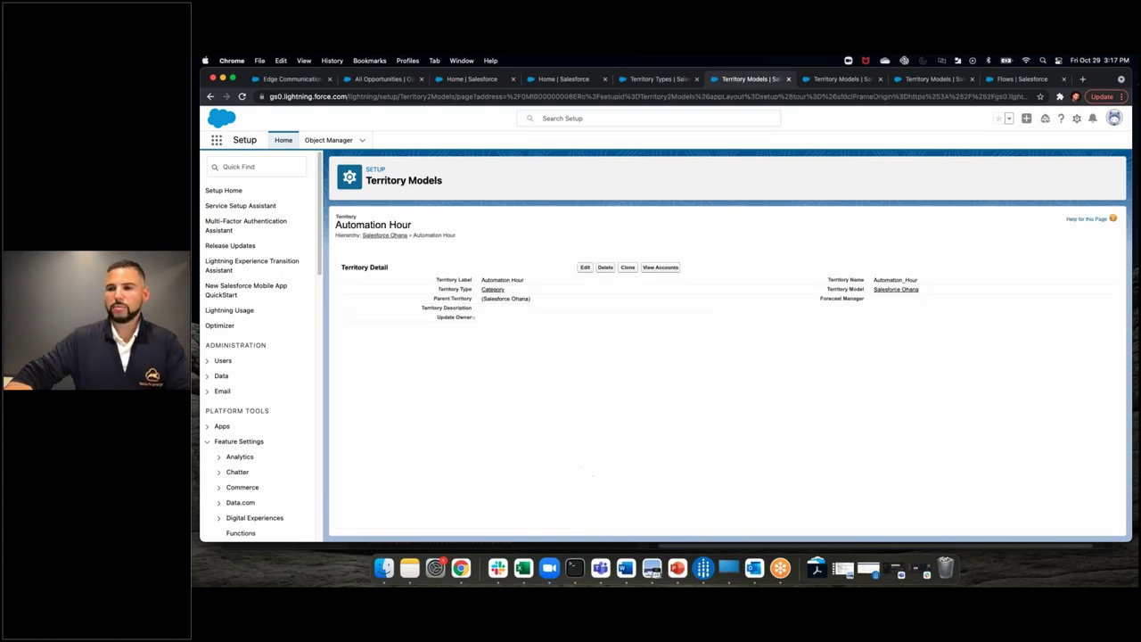
scroll(539, 389, "down", 3)
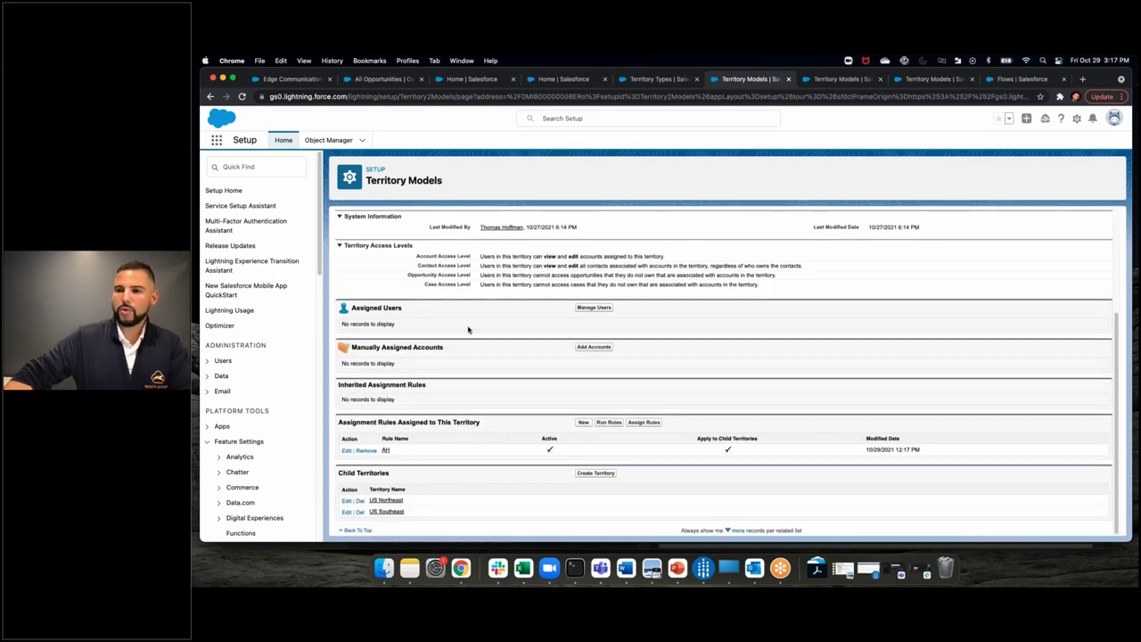
- Open the US Northeast territory from the Salesforce Ohana hierarchy and review its inherited rules and the US NE rule criteria
scroll(540, 389, "up", 3)
left_click(396, 236)
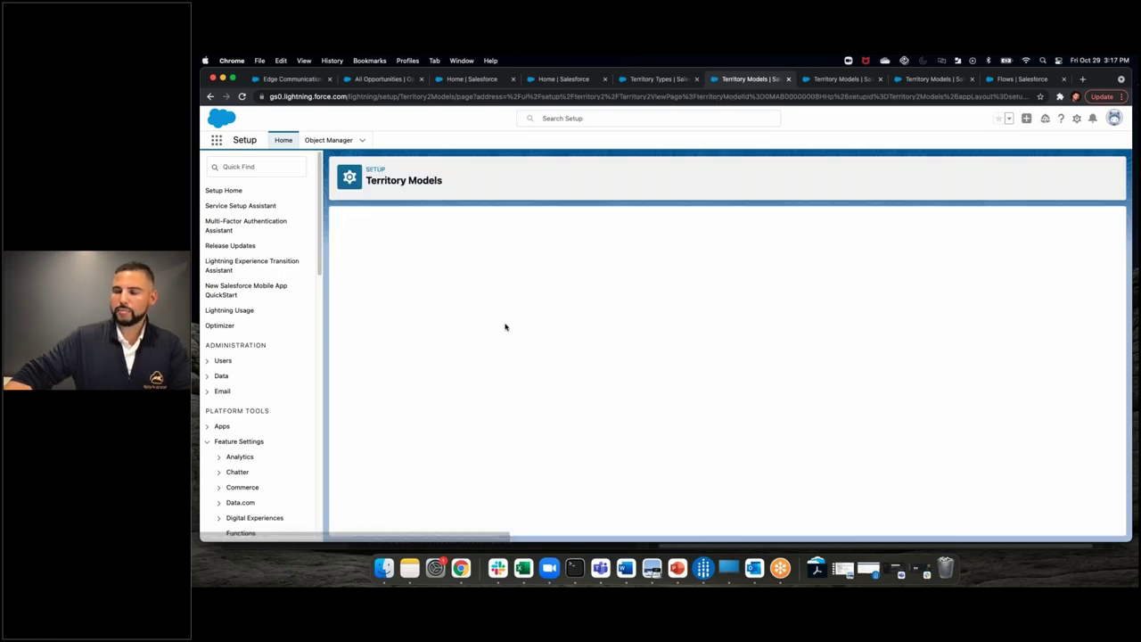
left_click(401, 327)
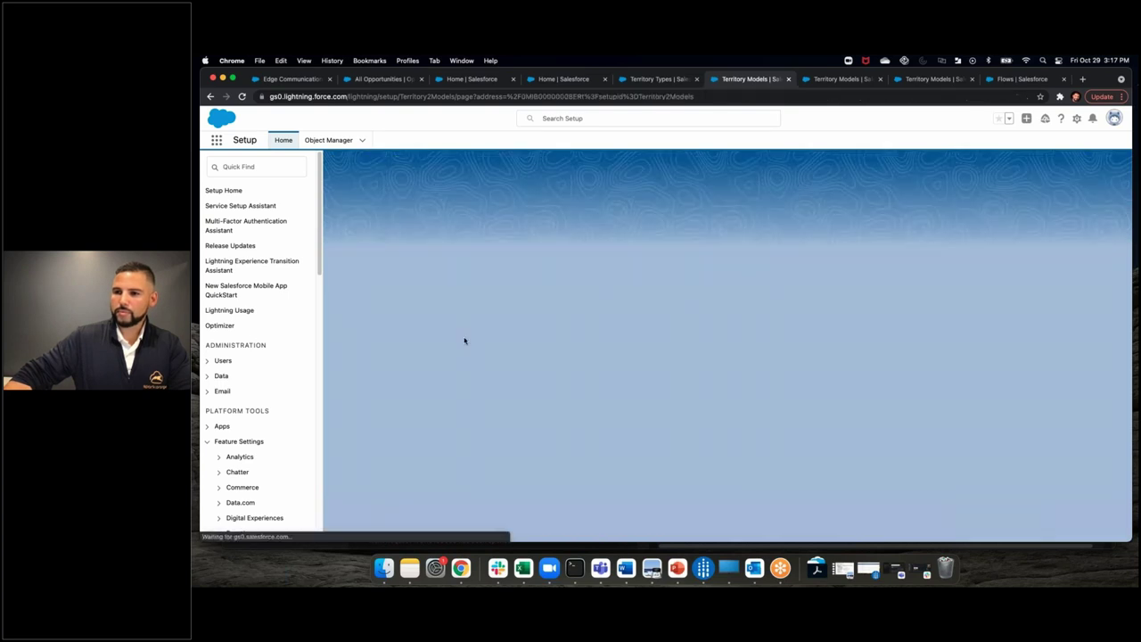
scroll(548, 400, "down", 4)
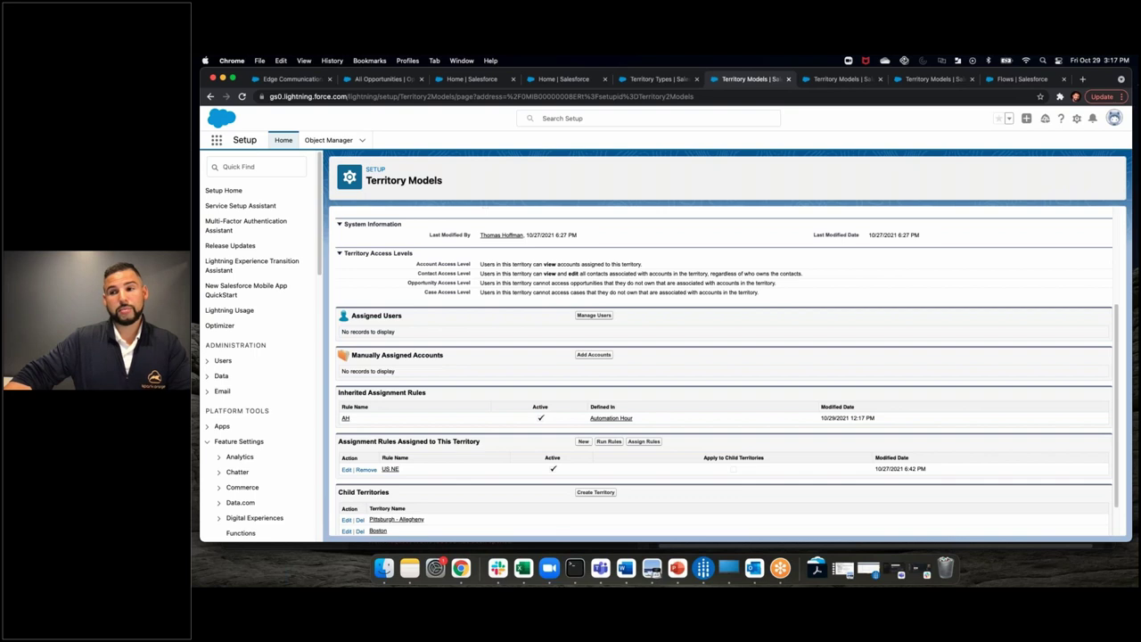
scroll(428, 428, "down", 1)
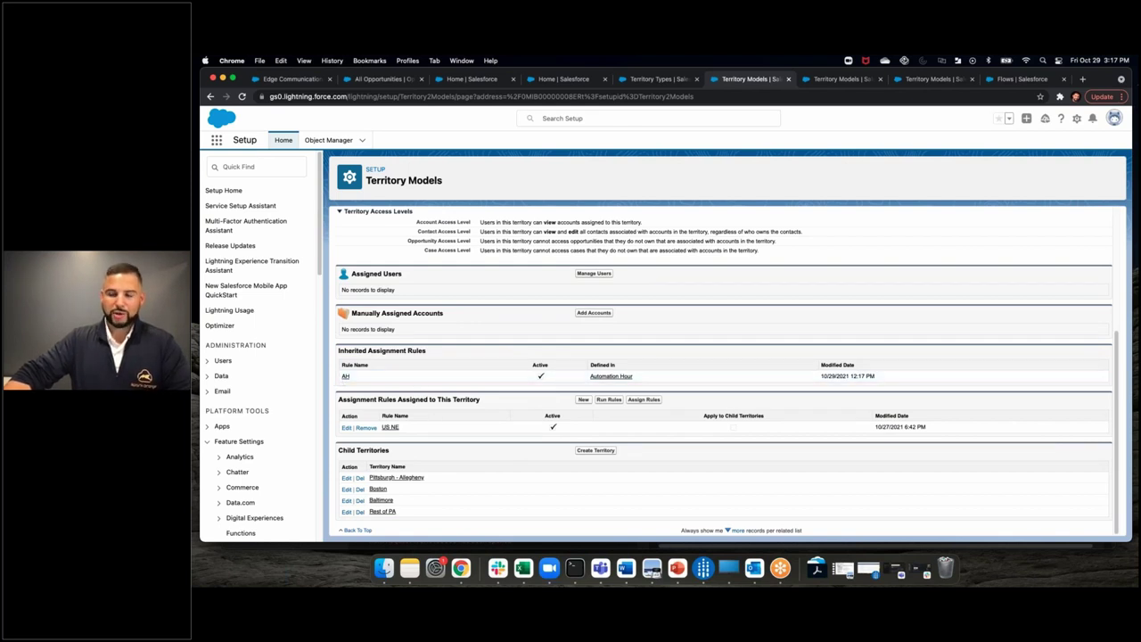
mouse_move(390, 429)
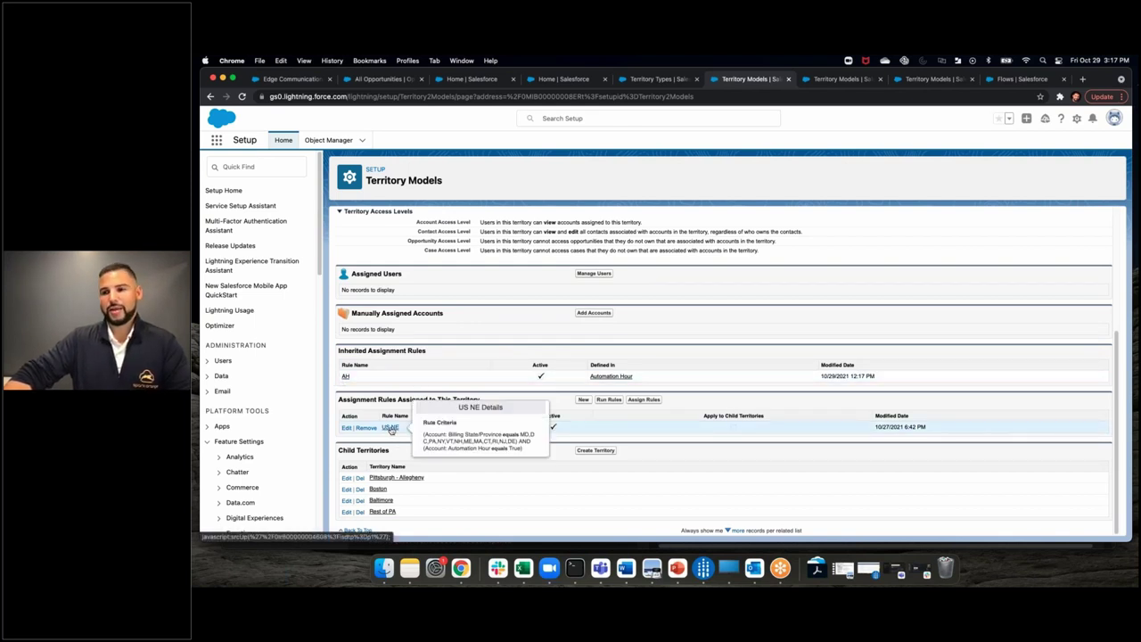
- Remove the Automation Hour equals True criterion from the US NE assignment rule and save the rule
left_click(347, 428)
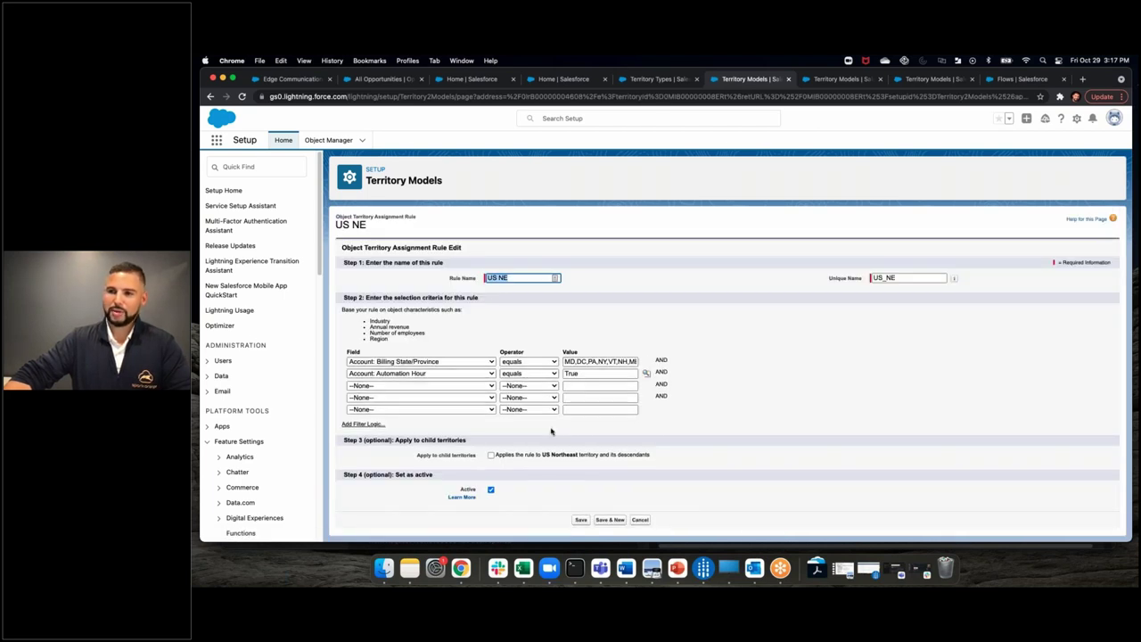
left_click(462, 376)
left_click(410, 243)
left_click(544, 374)
left_click(521, 362)
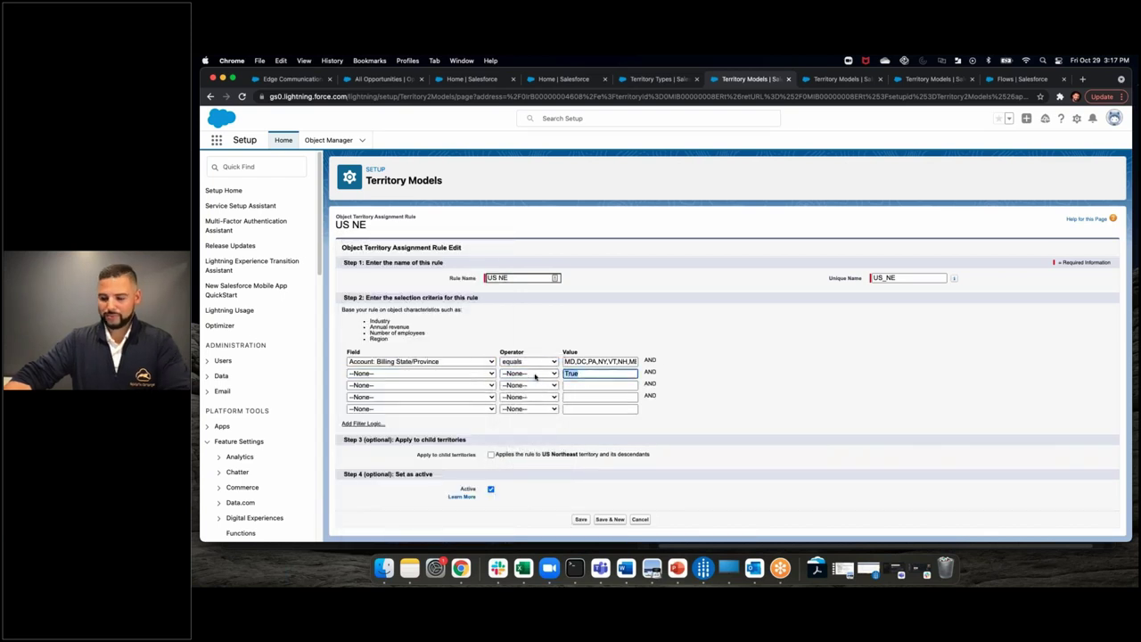
left_click(581, 519)
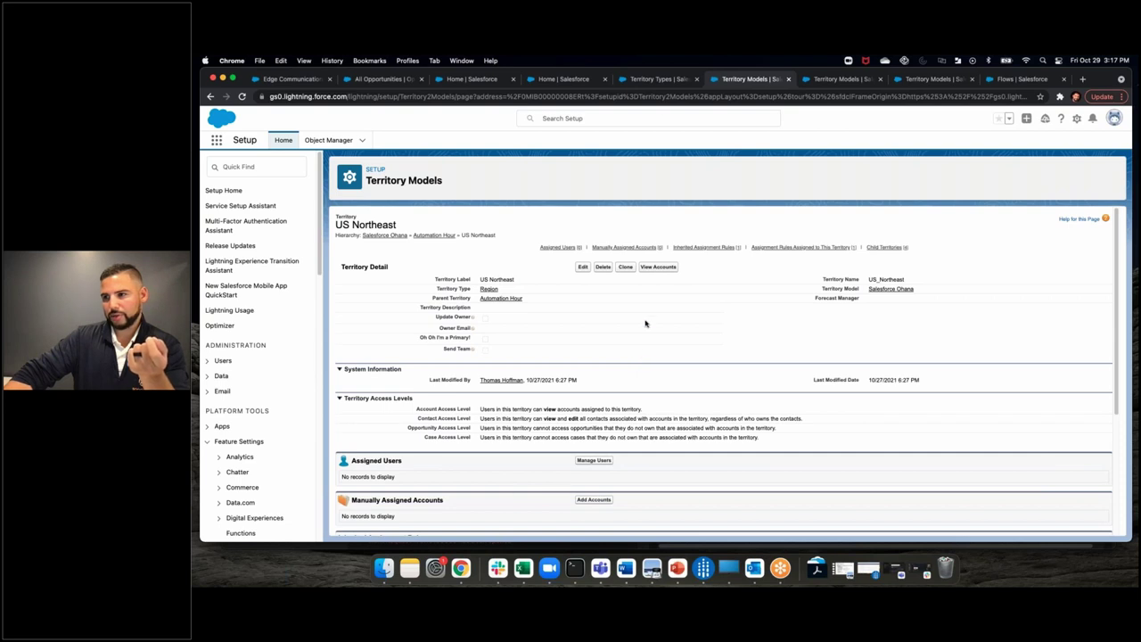
scroll(645, 324, "down", 5)
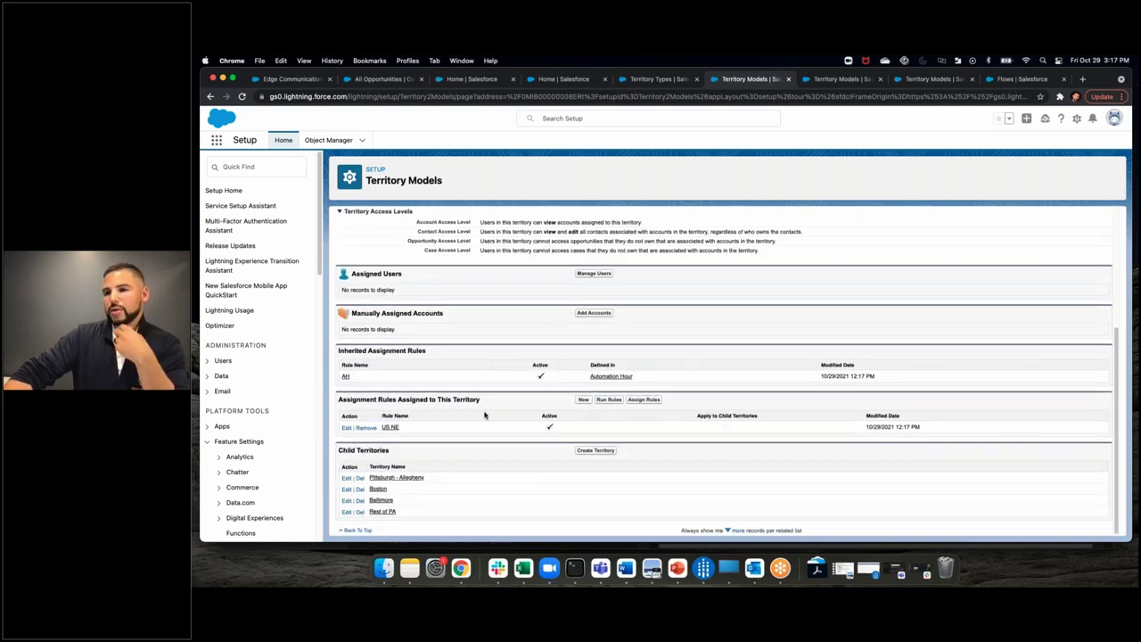
- Open the Pittsburgh - Allegheny child territory and view the details of its own assignment rule
left_click(406, 479)
scroll(500, 397, "down", 5)
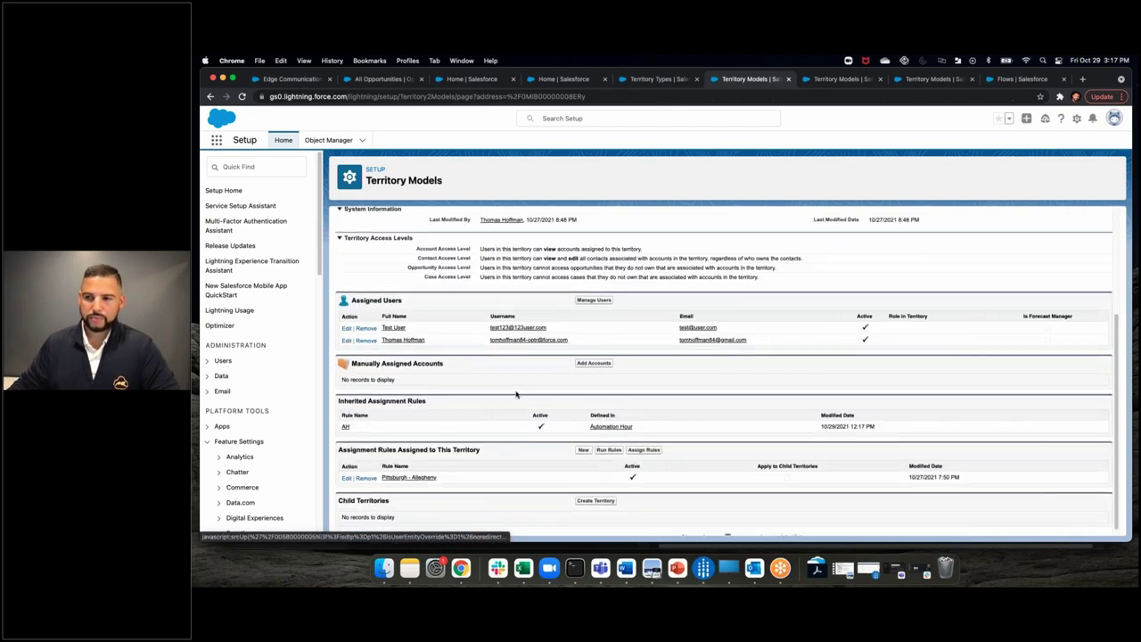
left_click(425, 477)
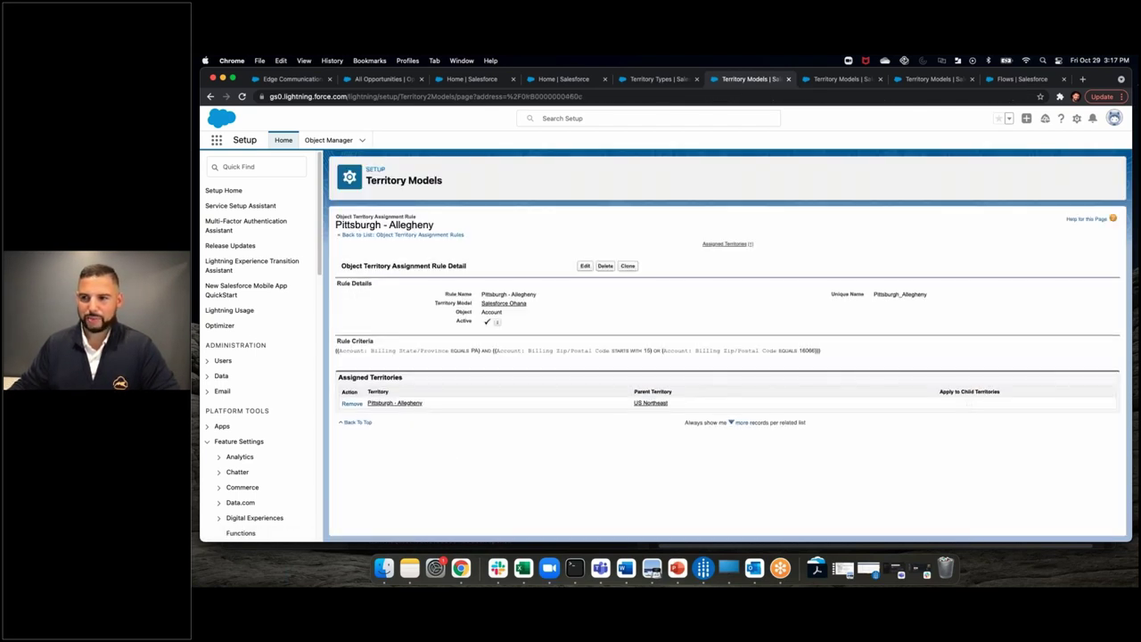
- Open the Pittsburgh - Allegheny assignment rule for editing and examine its billing state and zip code criteria
left_click(580, 269)
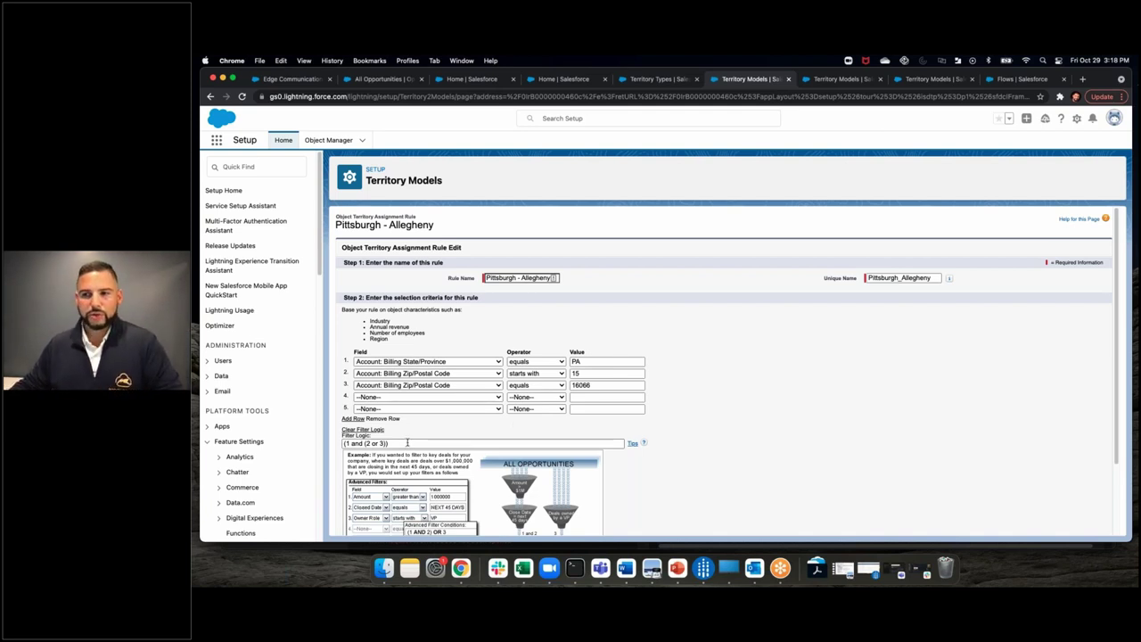
left_click(590, 373)
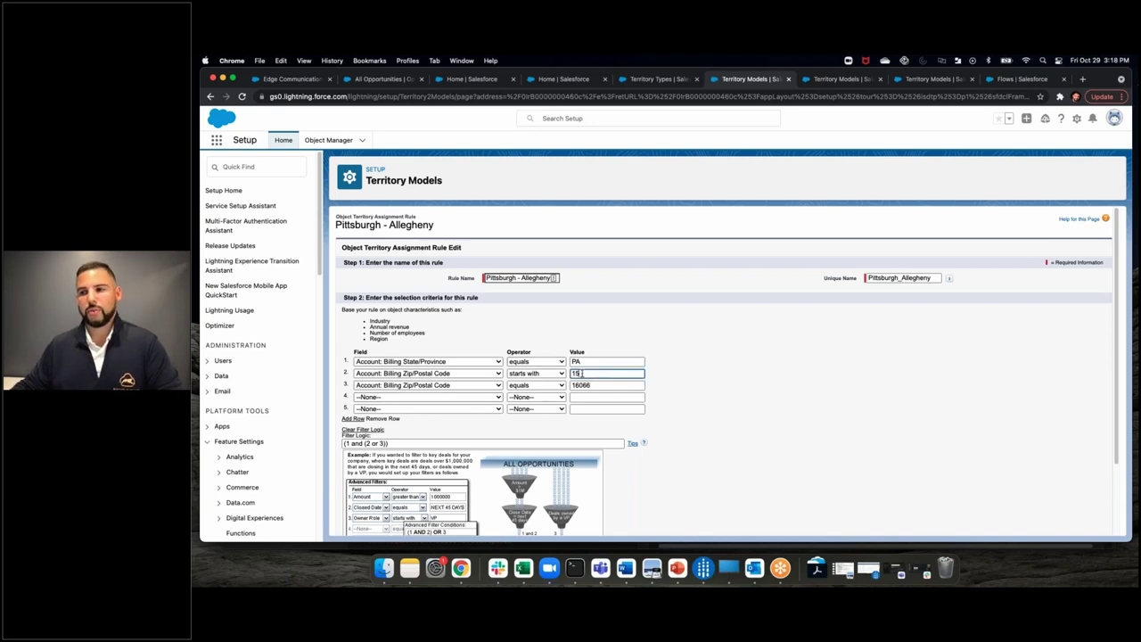
double_click(593, 385)
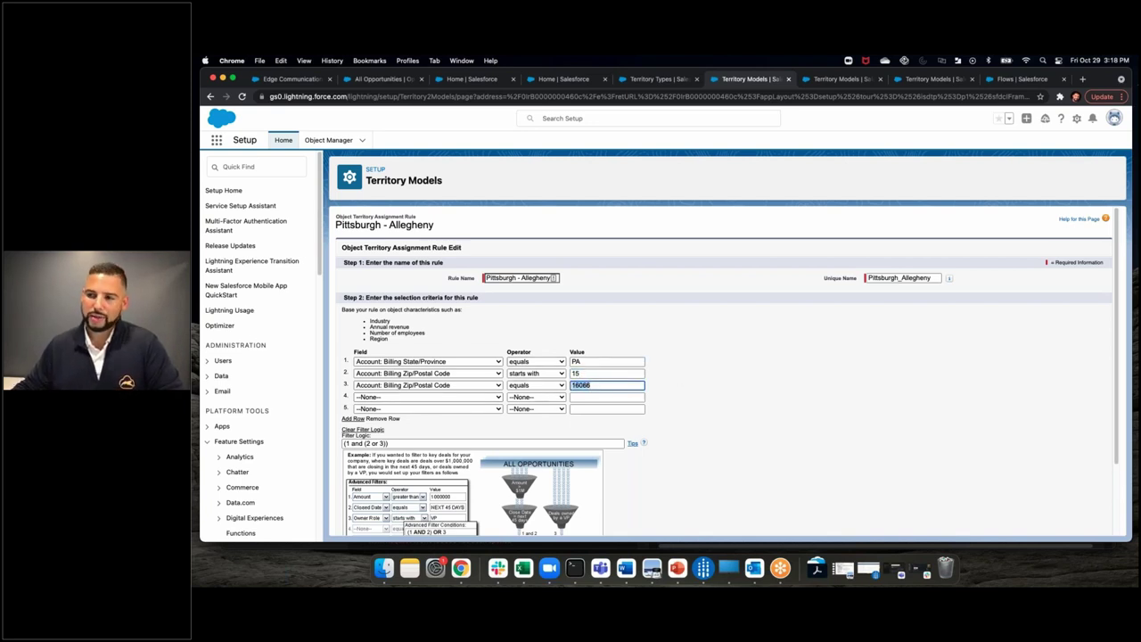
left_click(622, 389)
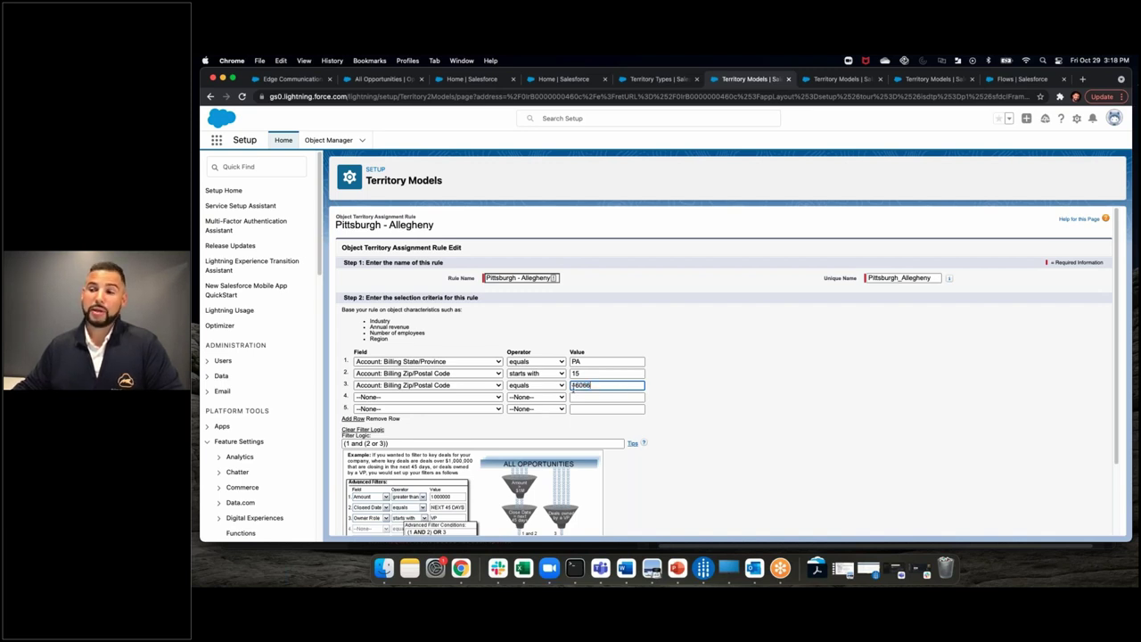
left_click(695, 383)
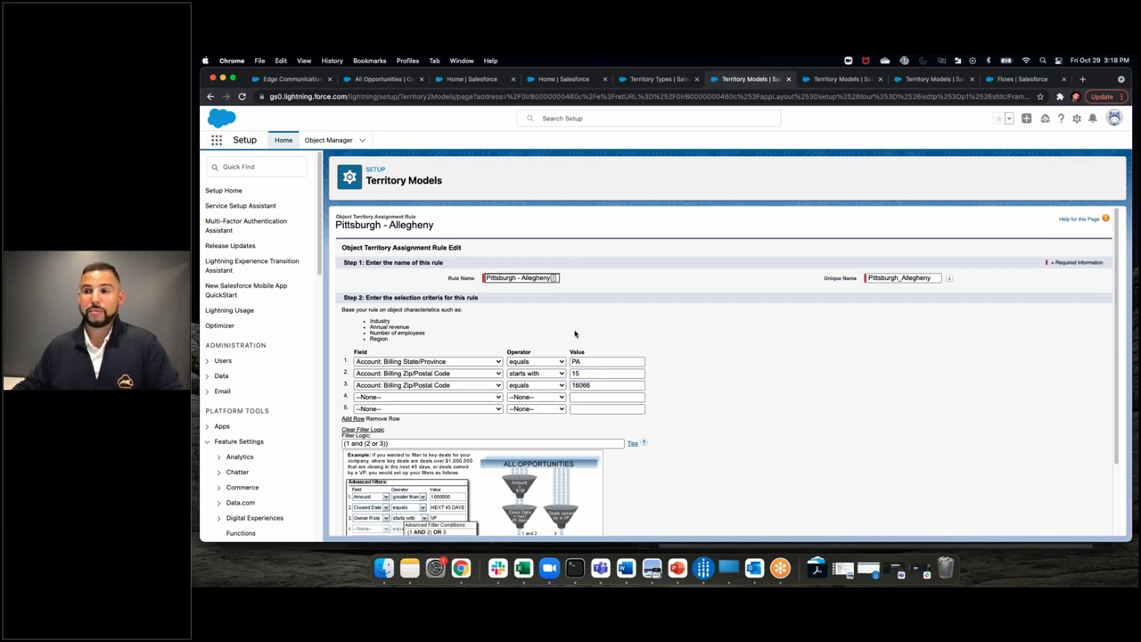
- Open the Memphis territory under US Southeast in the Salesforce Ohana hierarchy and open its Memphis - Zip Dynamics rule for editing
left_click(820, 79)
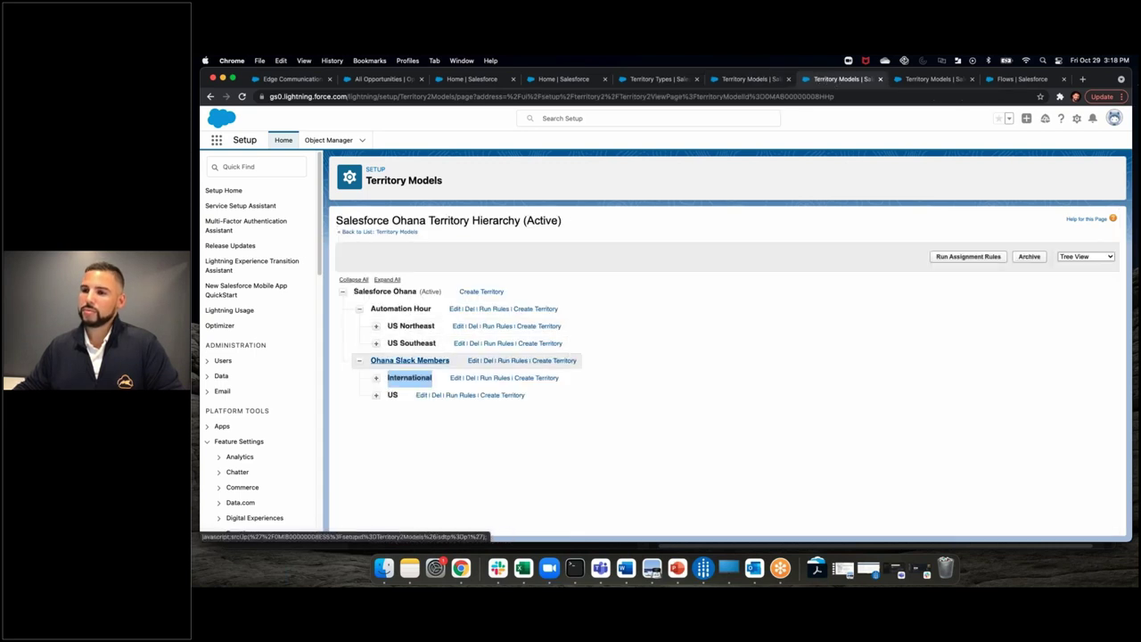
left_click(376, 343)
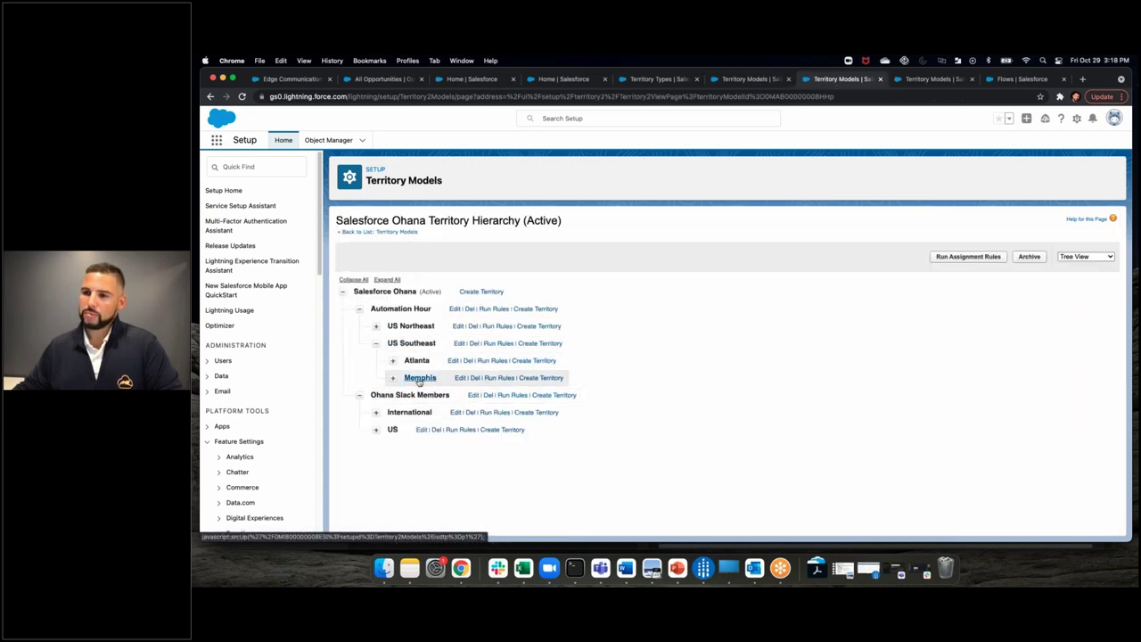
left_click(419, 378)
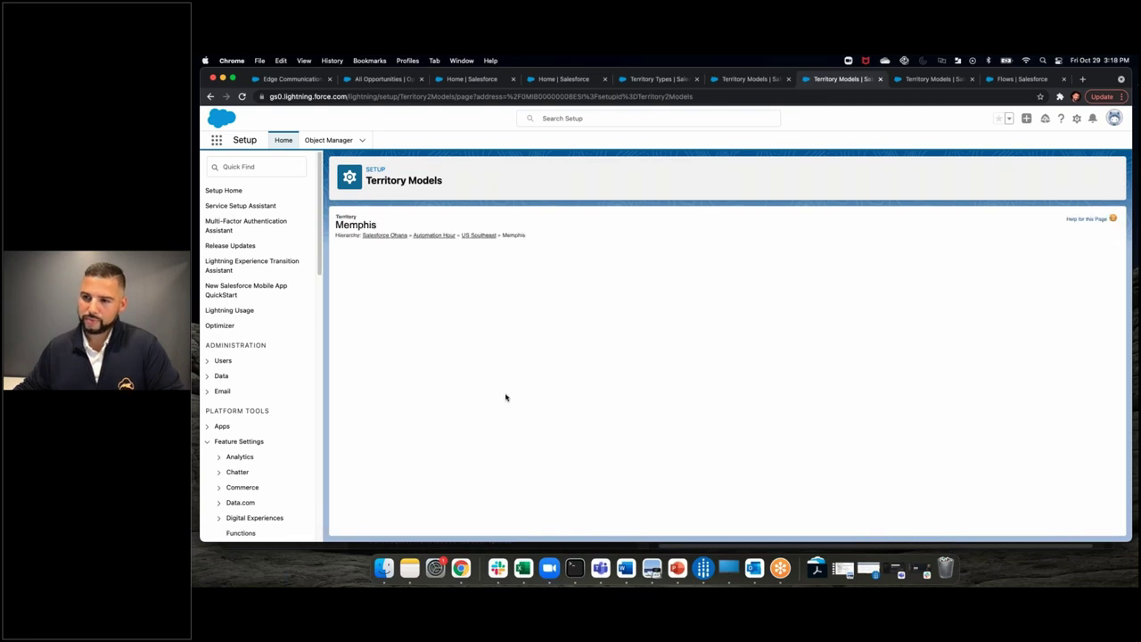
scroll(473, 463, "down", 4)
scroll(478, 470, "down", 1)
mouse_move(414, 470)
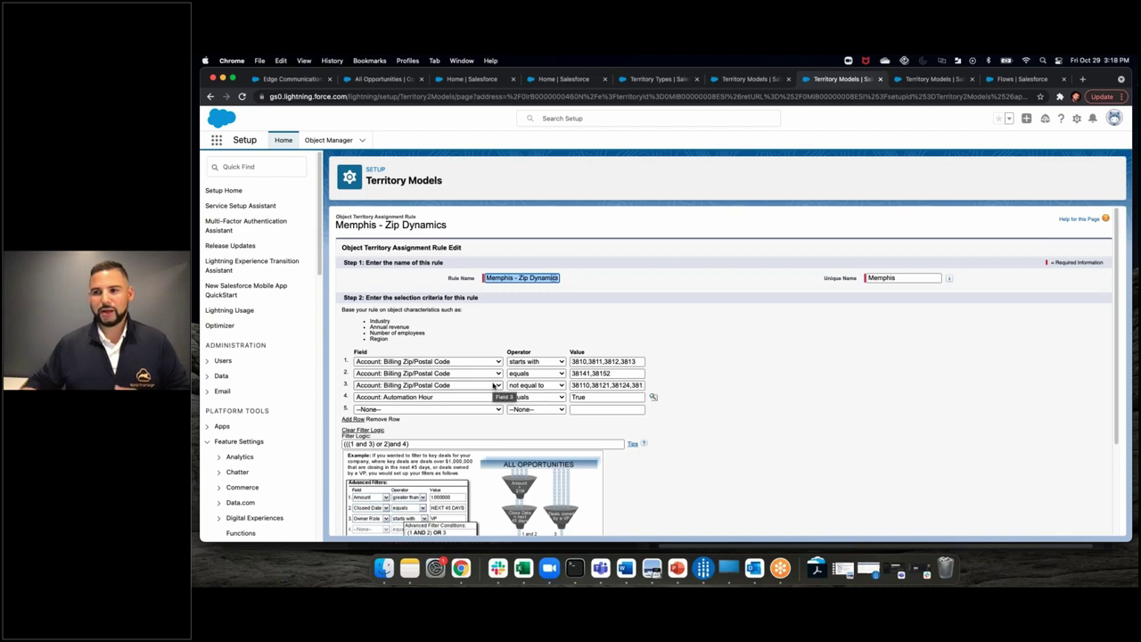
- Examine the starts with, equals and not equal to zip code criteria of the Memphis - Zip Dynamics rule, then leave without saving
left_click_drag(644, 361, 571, 362)
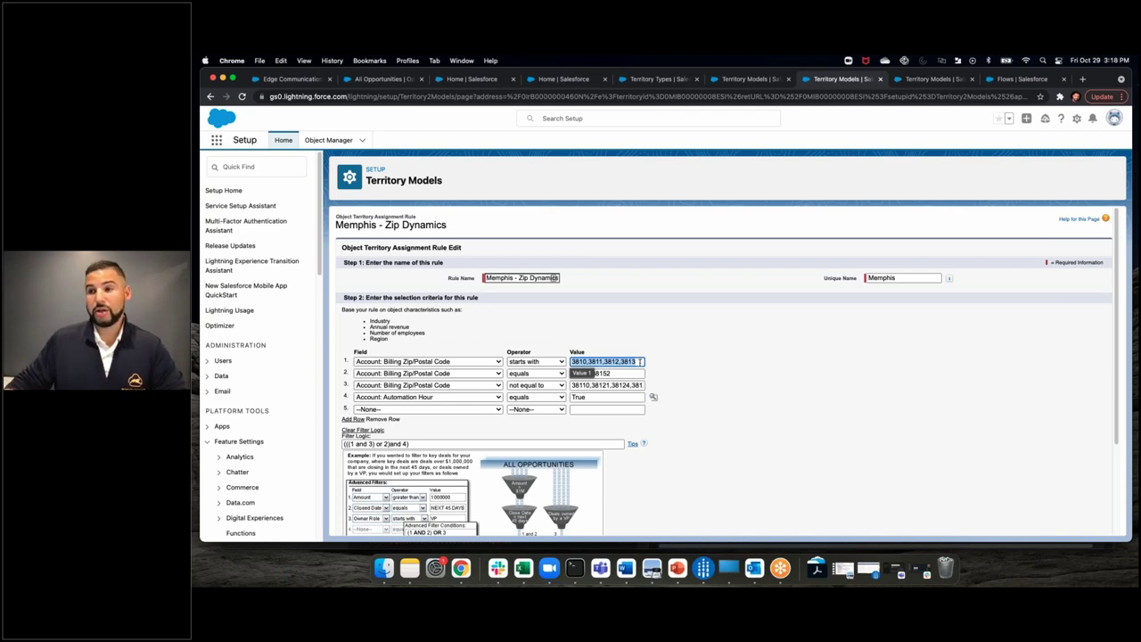
left_click_drag(643, 373, 571, 373)
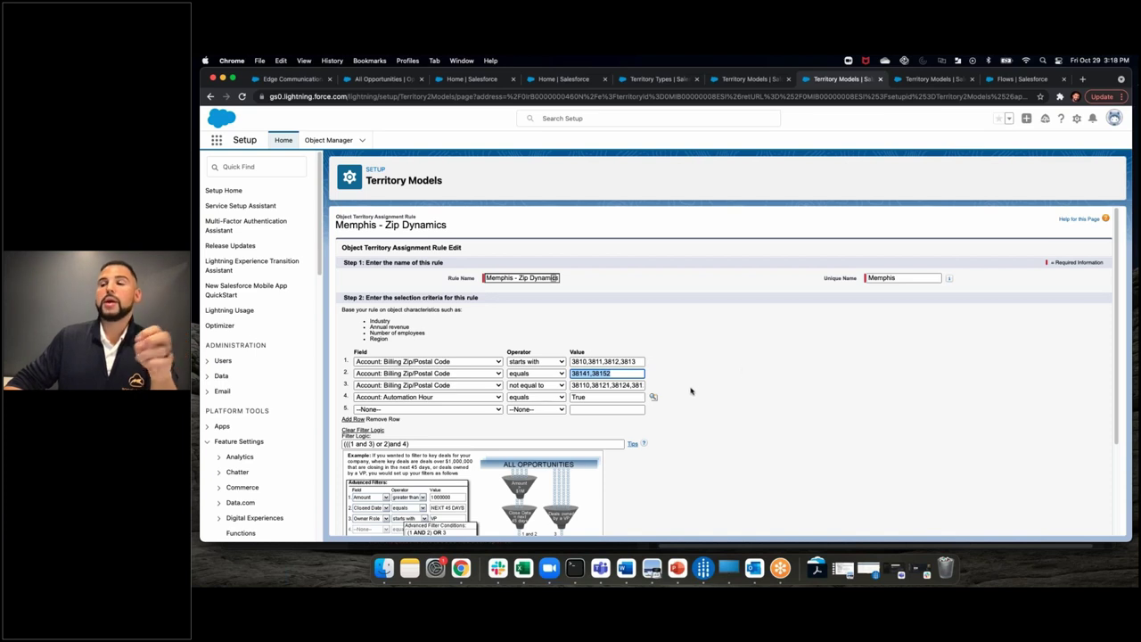
left_click(610, 374)
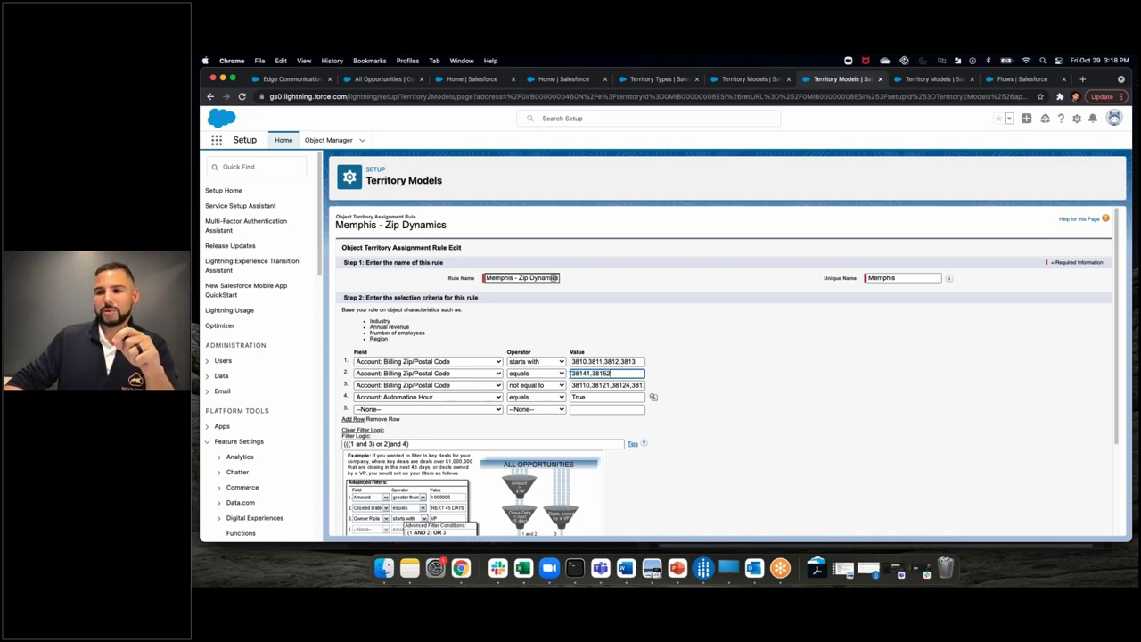
left_click_drag(640, 361, 565, 363)
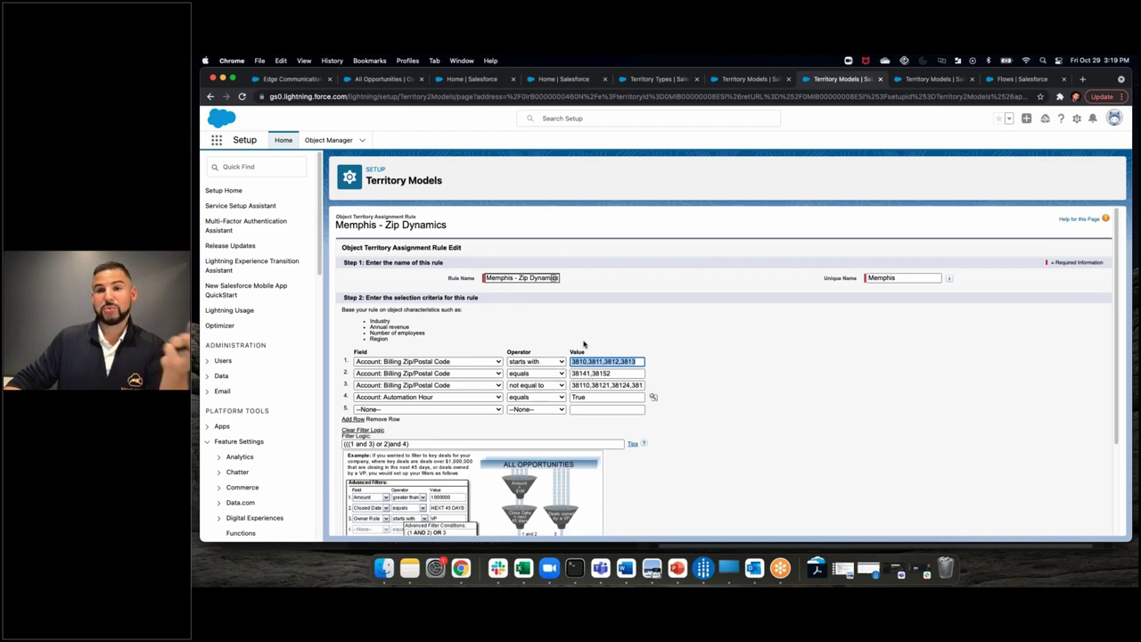
left_click(586, 344)
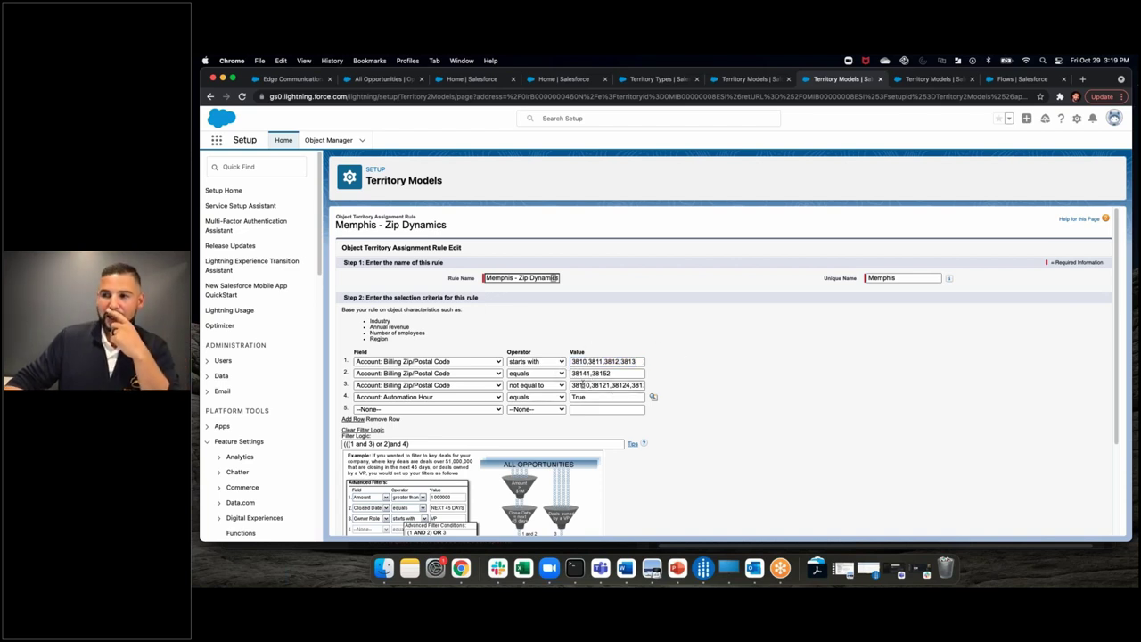
double_click(574, 384)
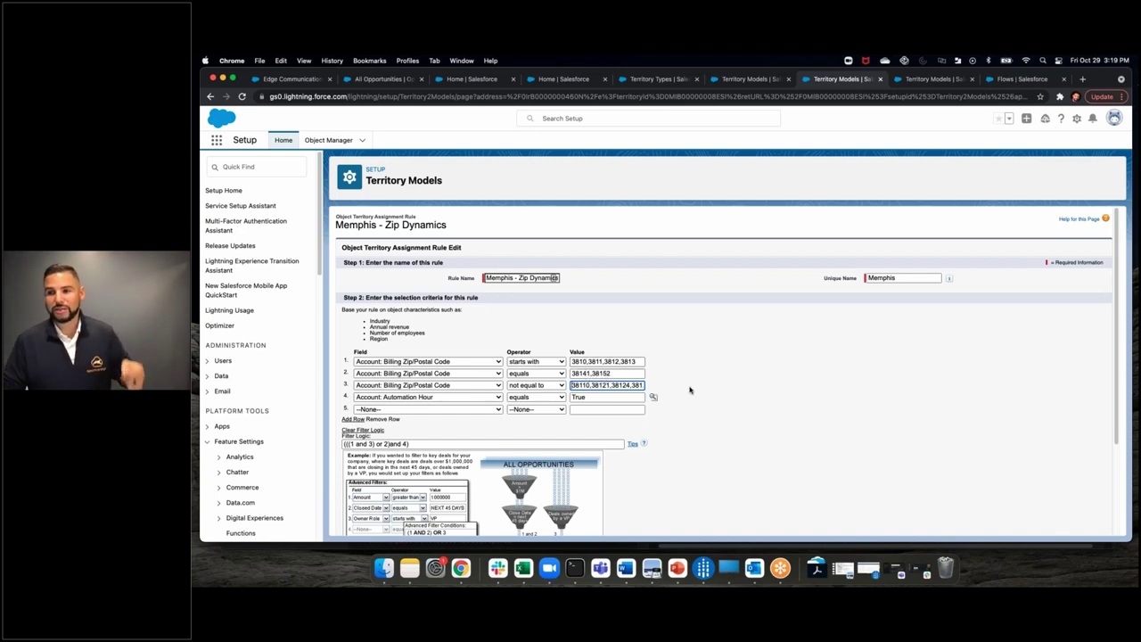
left_click(593, 385)
left_click_drag(590, 385, 570, 385)
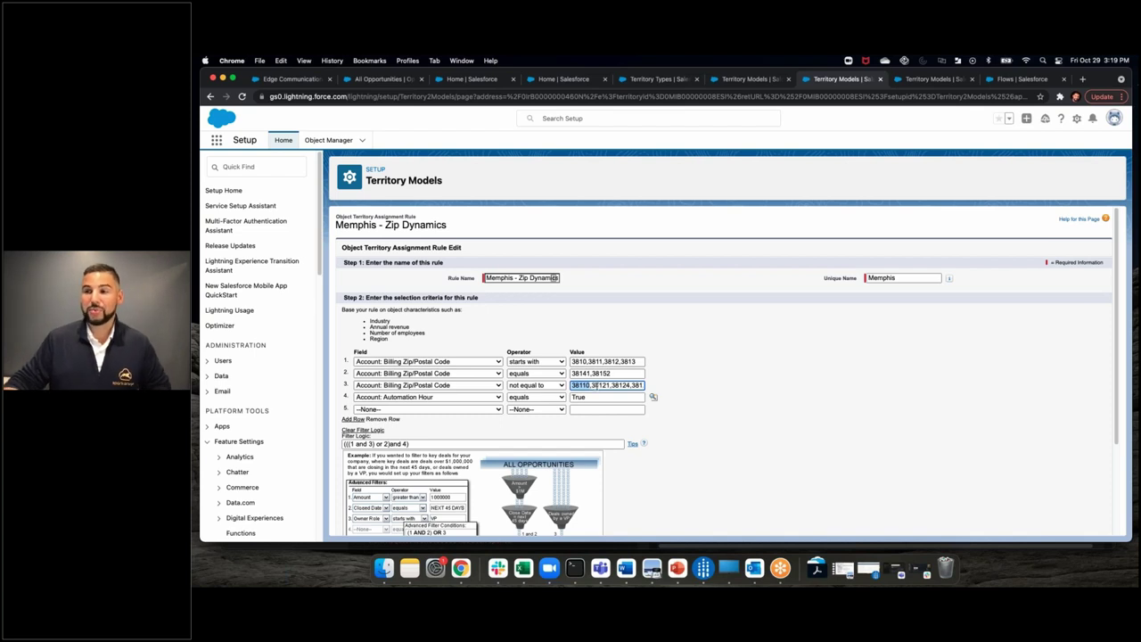
left_click_drag(606, 362, 621, 362)
left_click(621, 362)
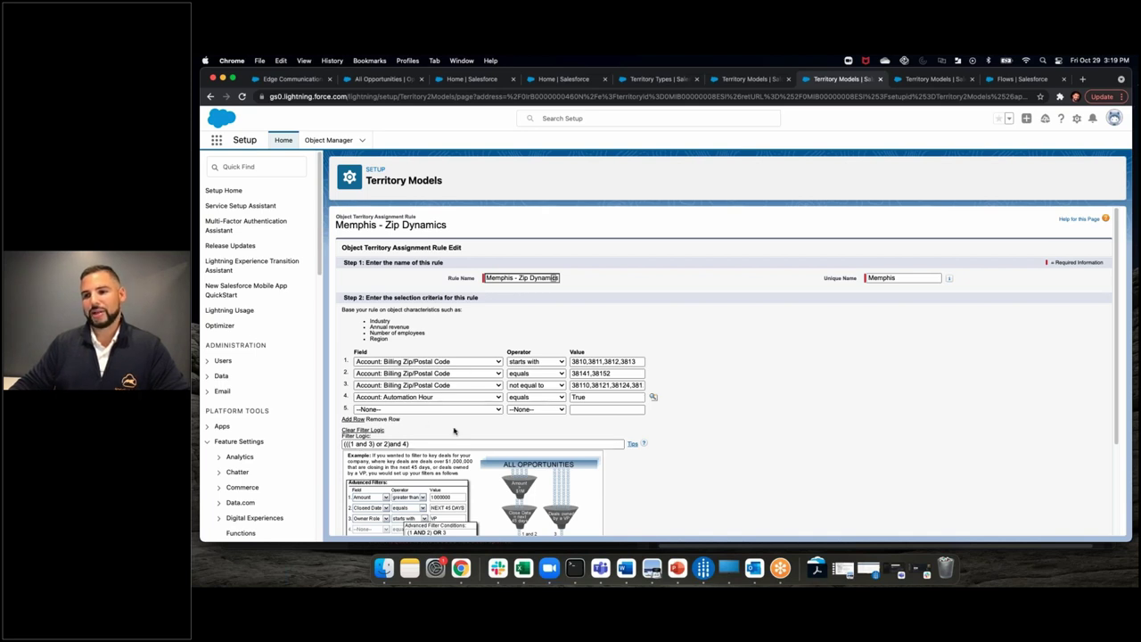
scroll(516, 427, "down", 3)
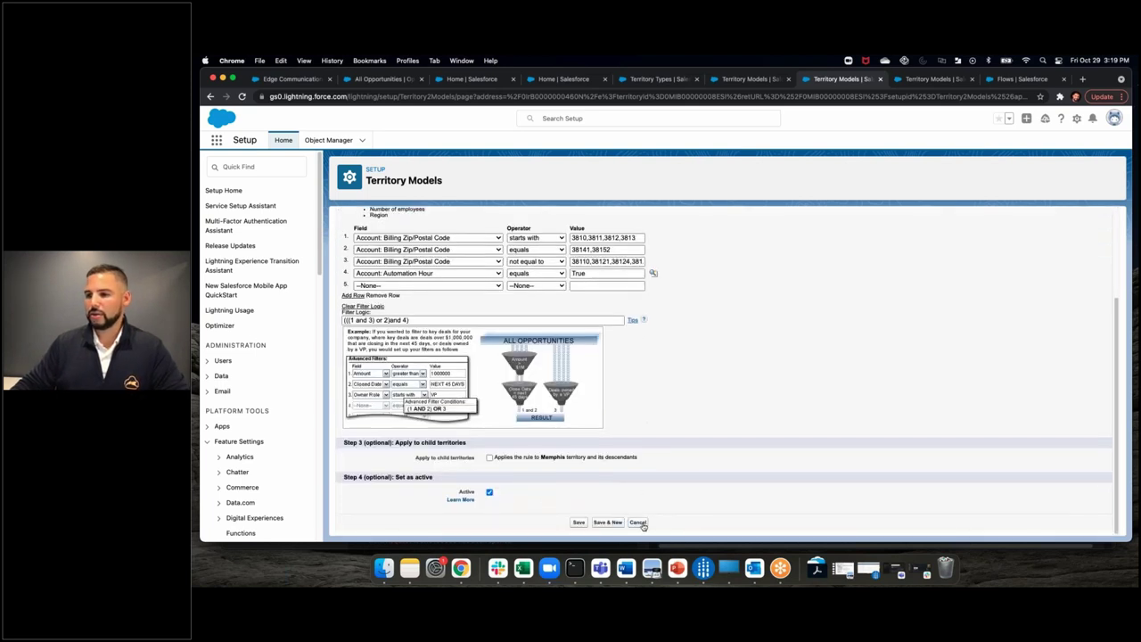
left_click(639, 522)
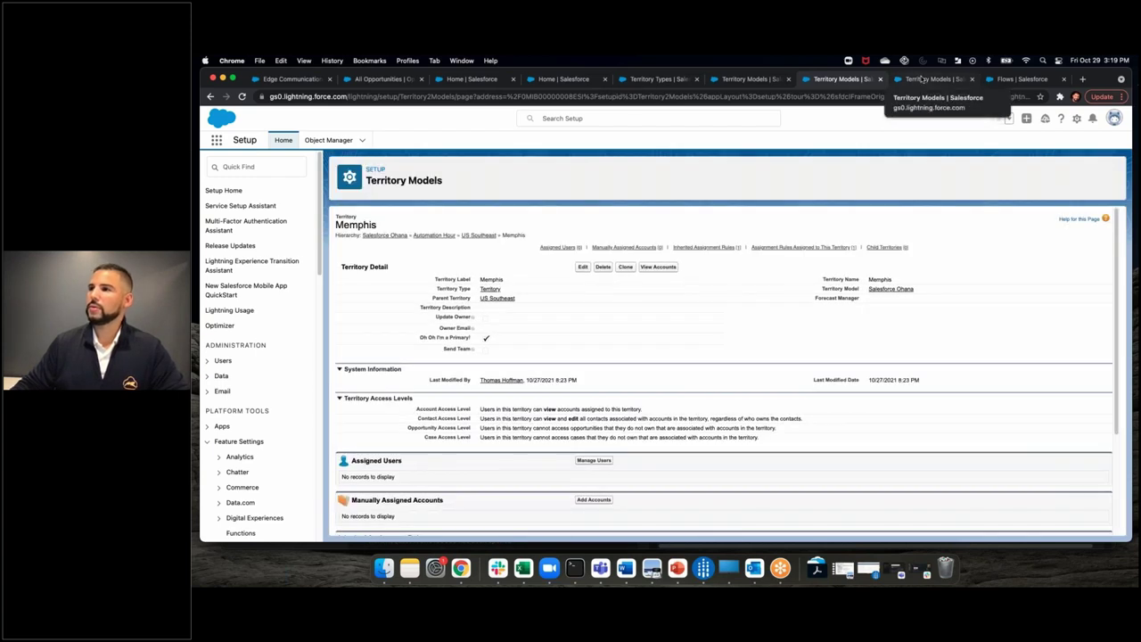
- Switch to the International territory, review the billing country criteria of its International assignment rule, and close the rule without saving
left_click(921, 80)
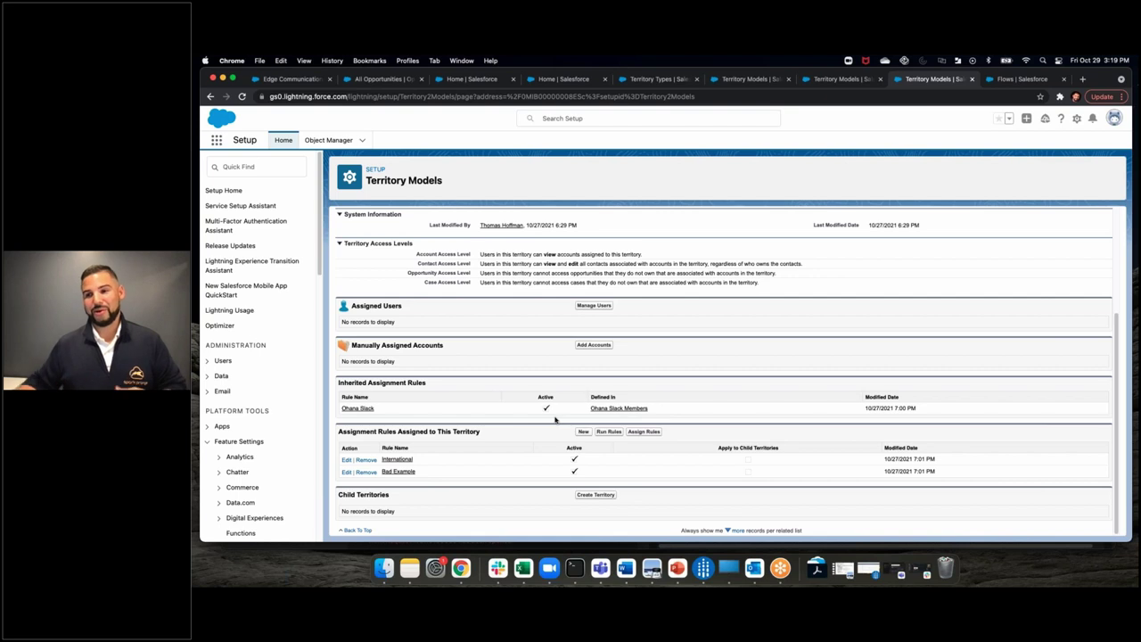
mouse_move(398, 460)
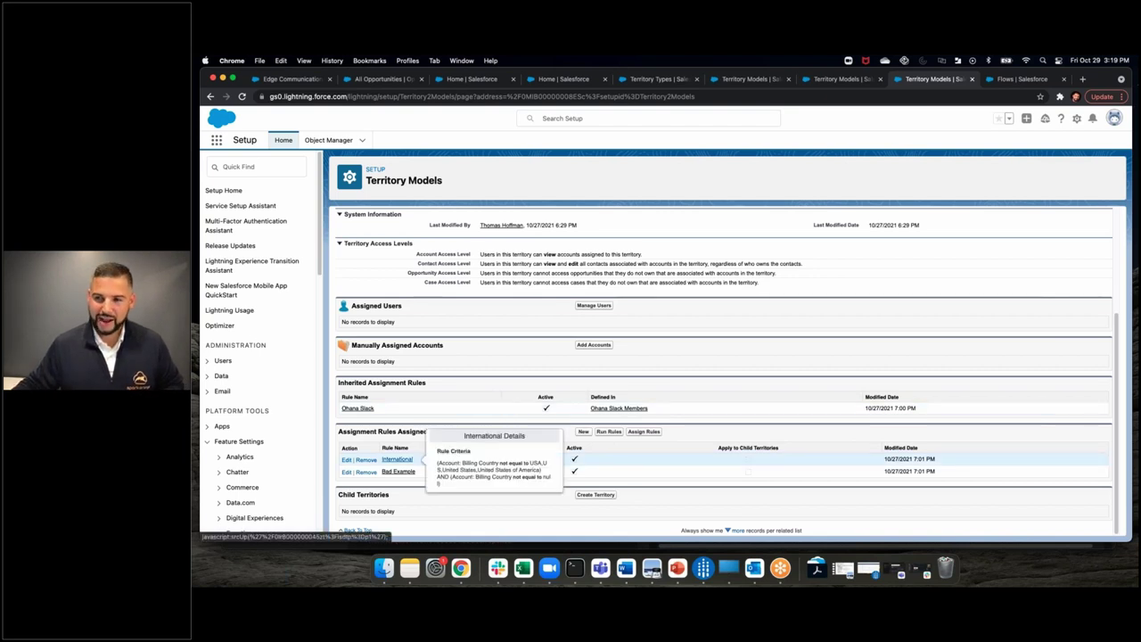
left_click(397, 460)
left_click_drag(587, 361, 643, 365)
left_click(630, 346)
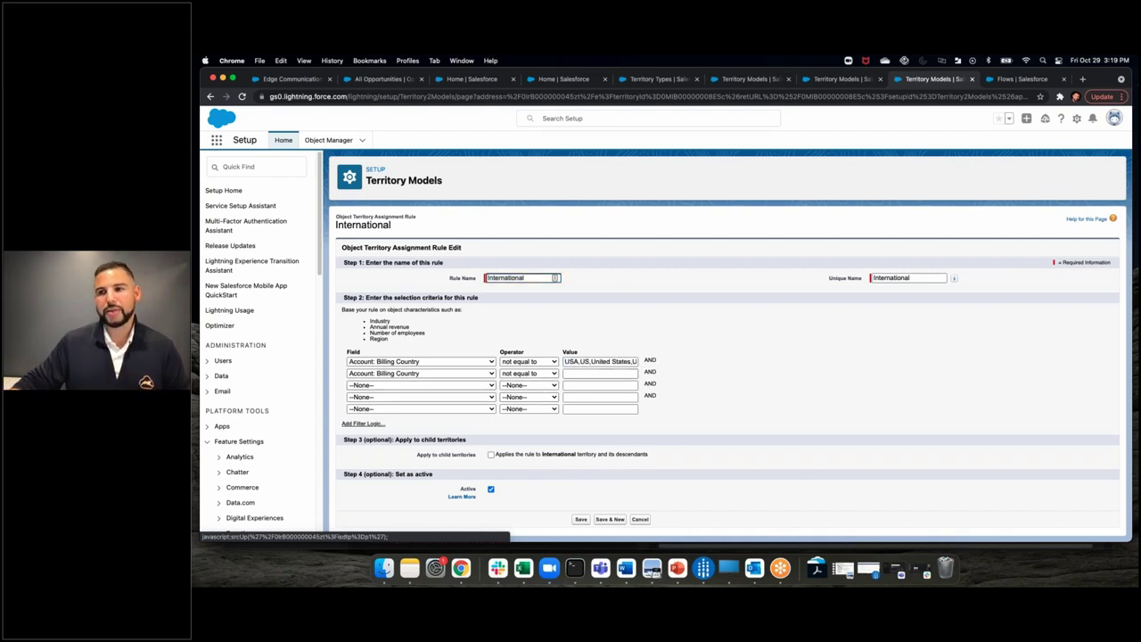
left_click(641, 518)
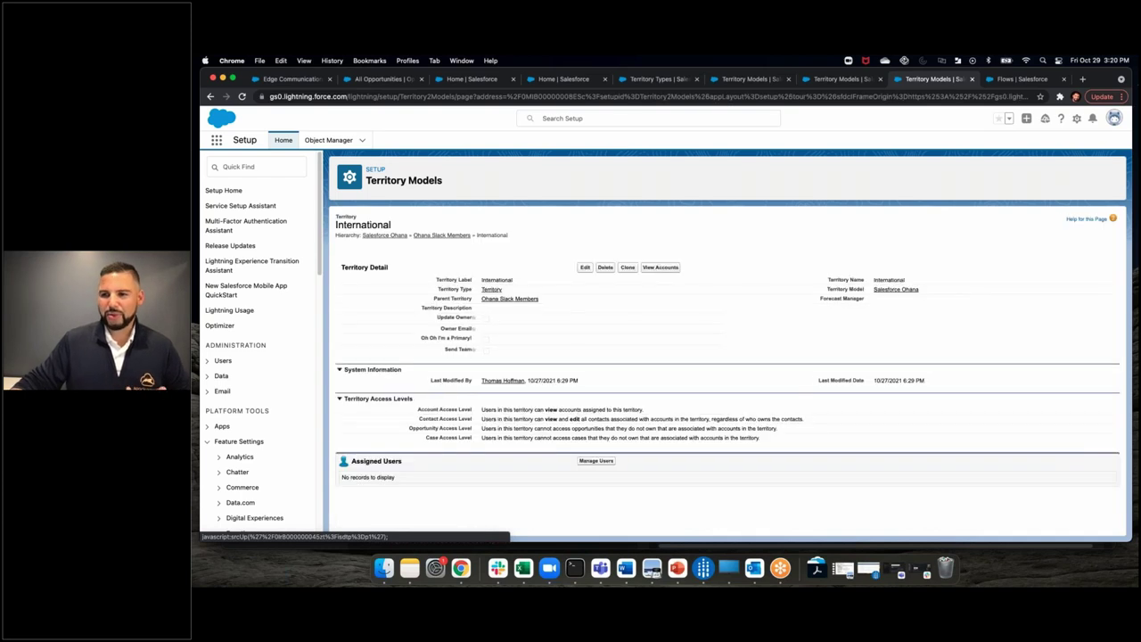
- Review the billing country criterion of the Bad Example rule, leave it without saving, and compare it with the International rule's criteria
scroll(424, 444, "down", 4)
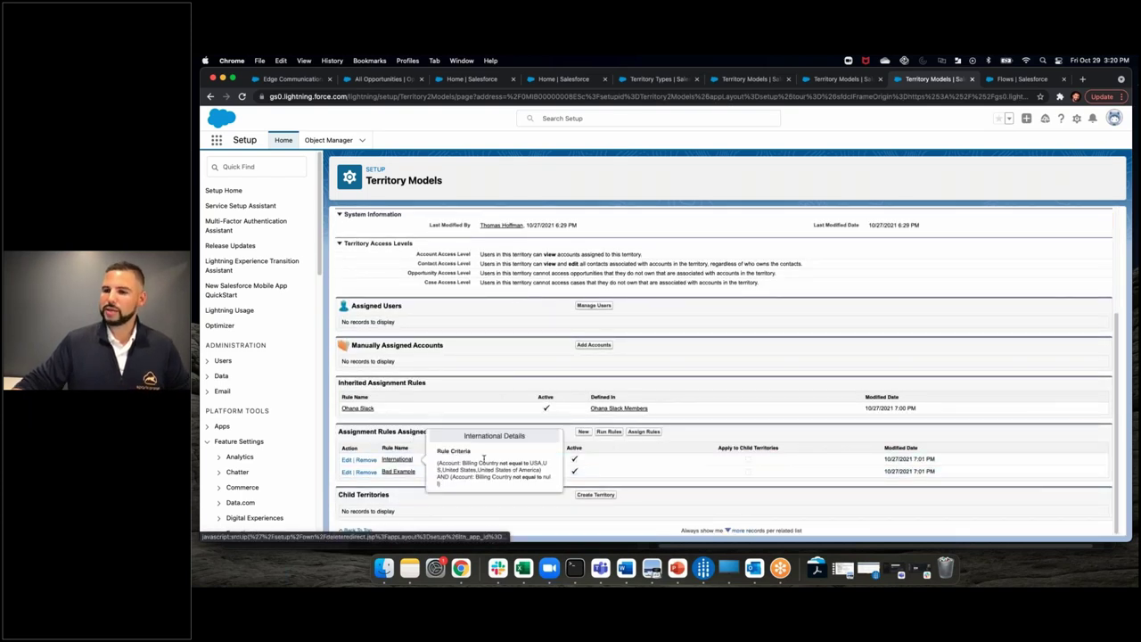
left_click(381, 473)
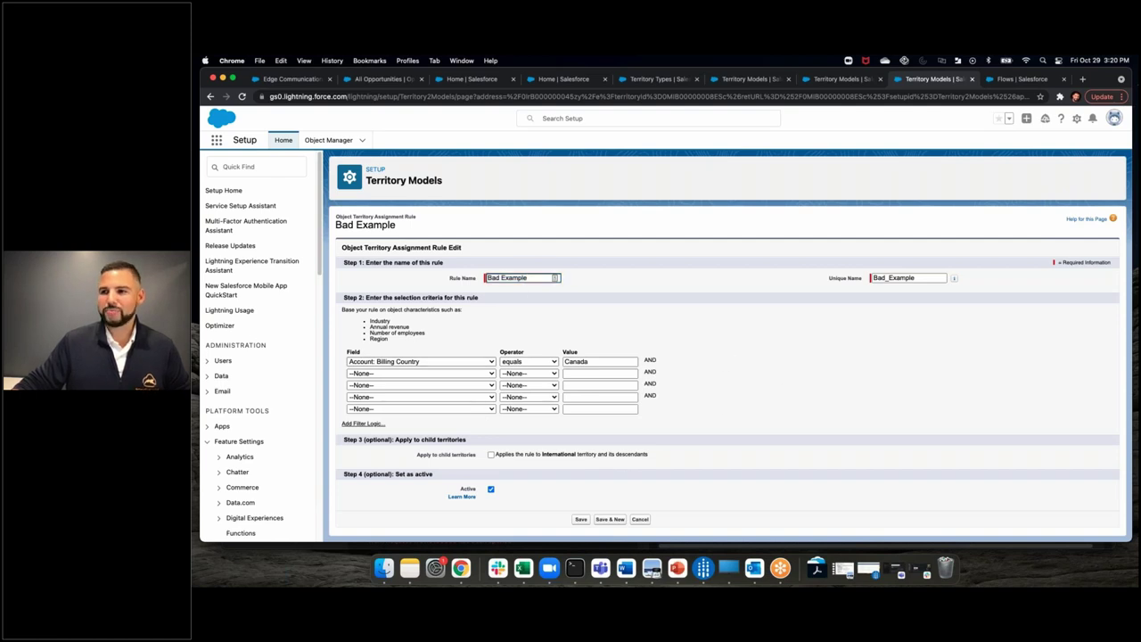
left_click(639, 518)
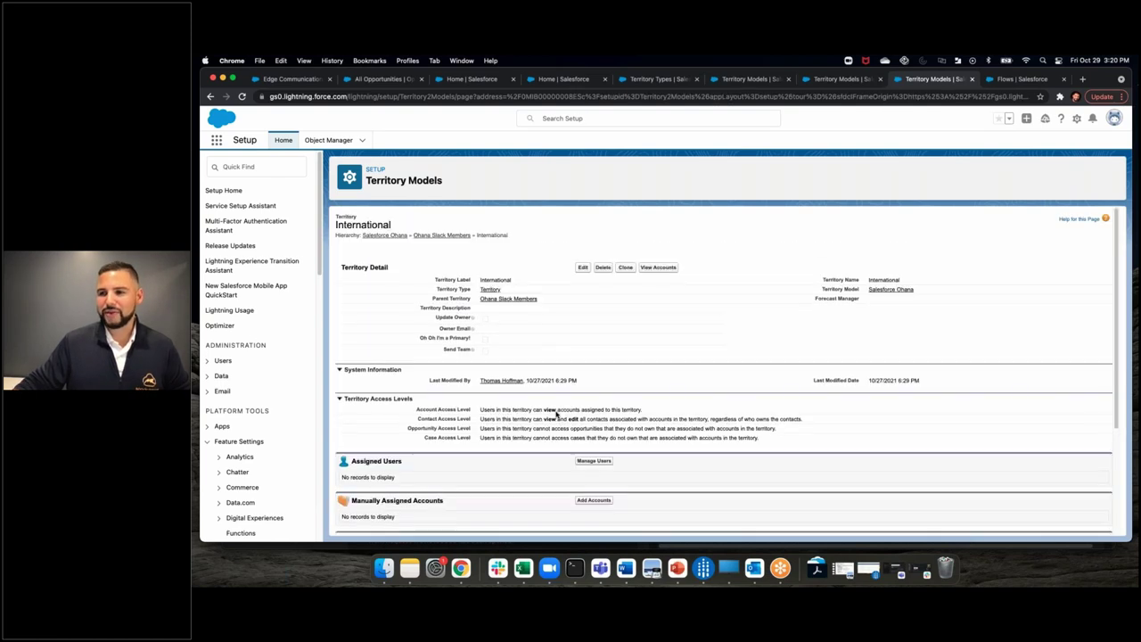
scroll(414, 459, "down", 5)
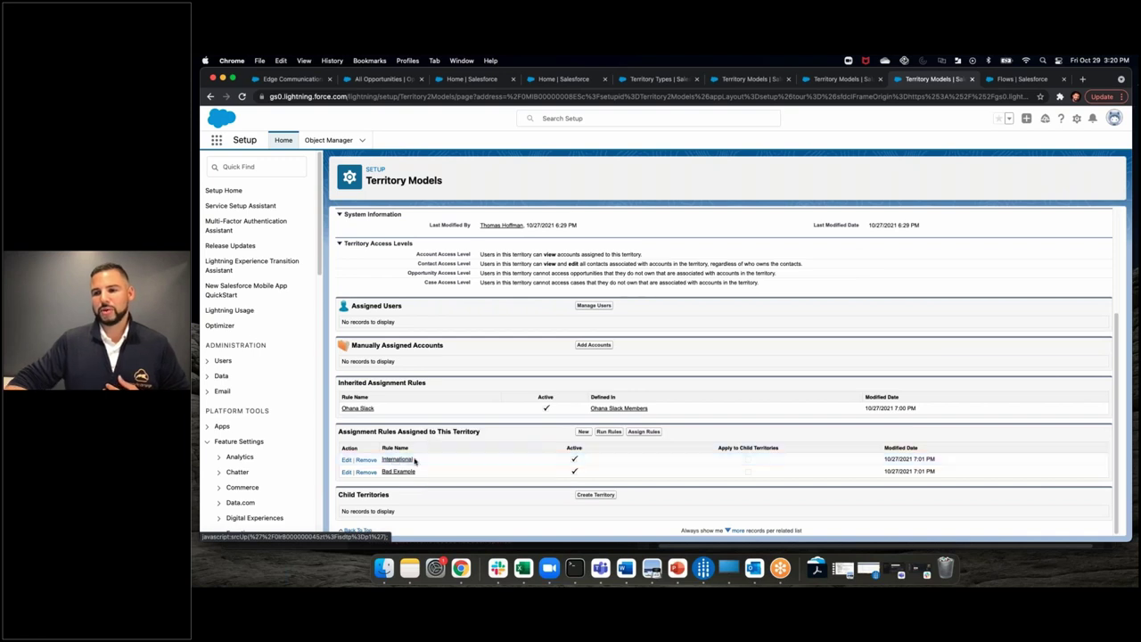
mouse_move(401, 461)
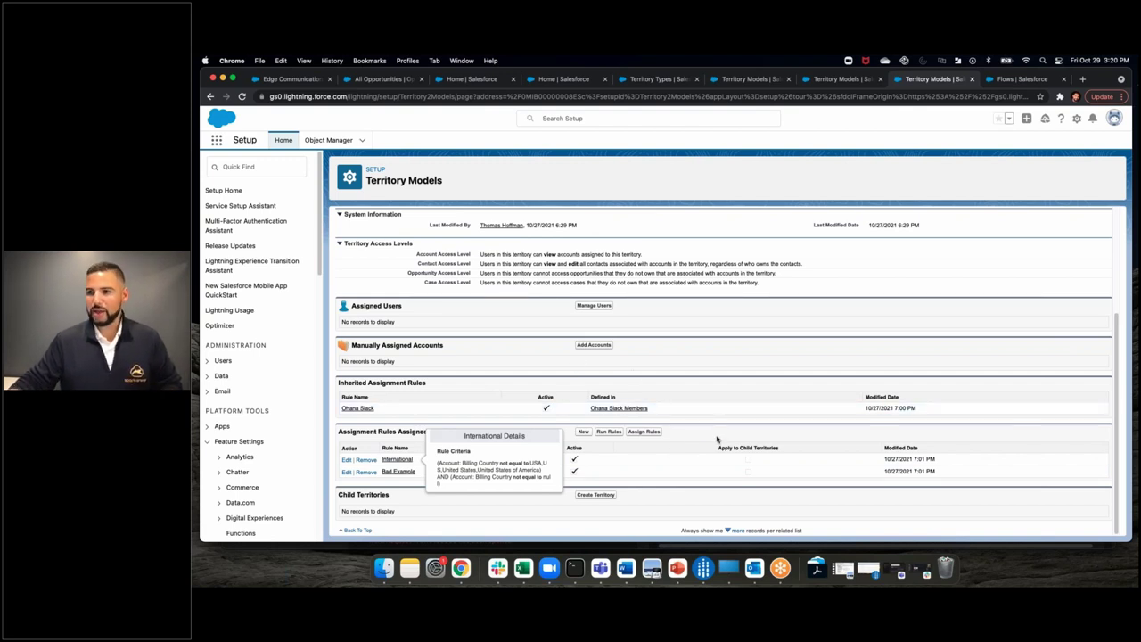
- View the accounts assigned to the International territory and return to the territory's detail page
scroll(716, 436, "up", 4)
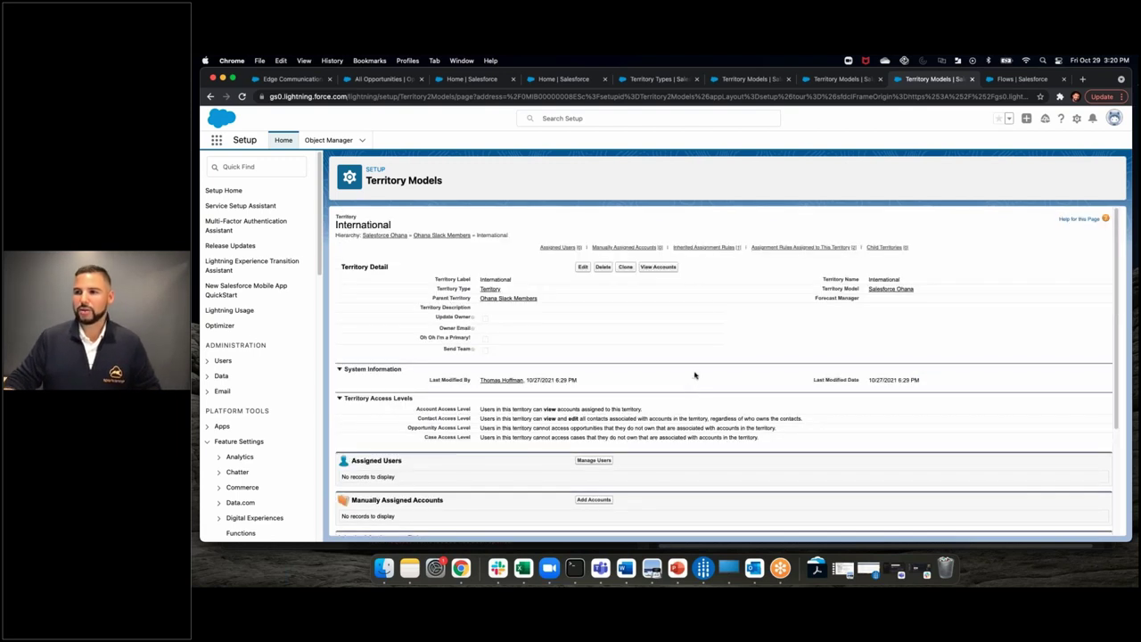
left_click(672, 266)
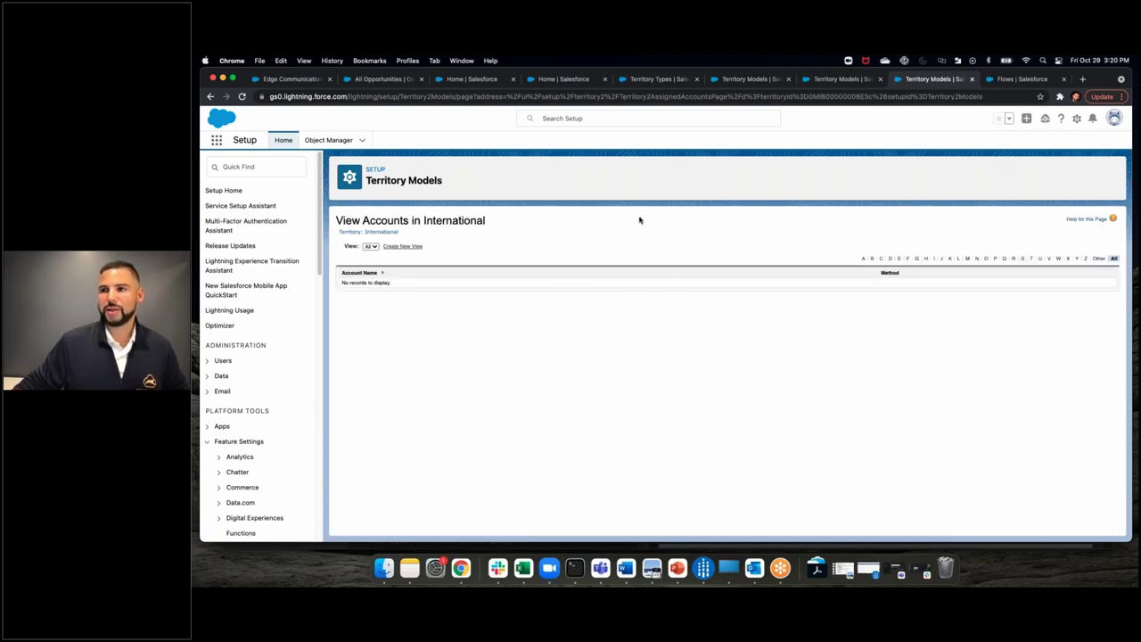
left_click(211, 96)
- Remove the Bad Example assignment rule from the International territory and confirm the removal
scroll(369, 472, "down", 5)
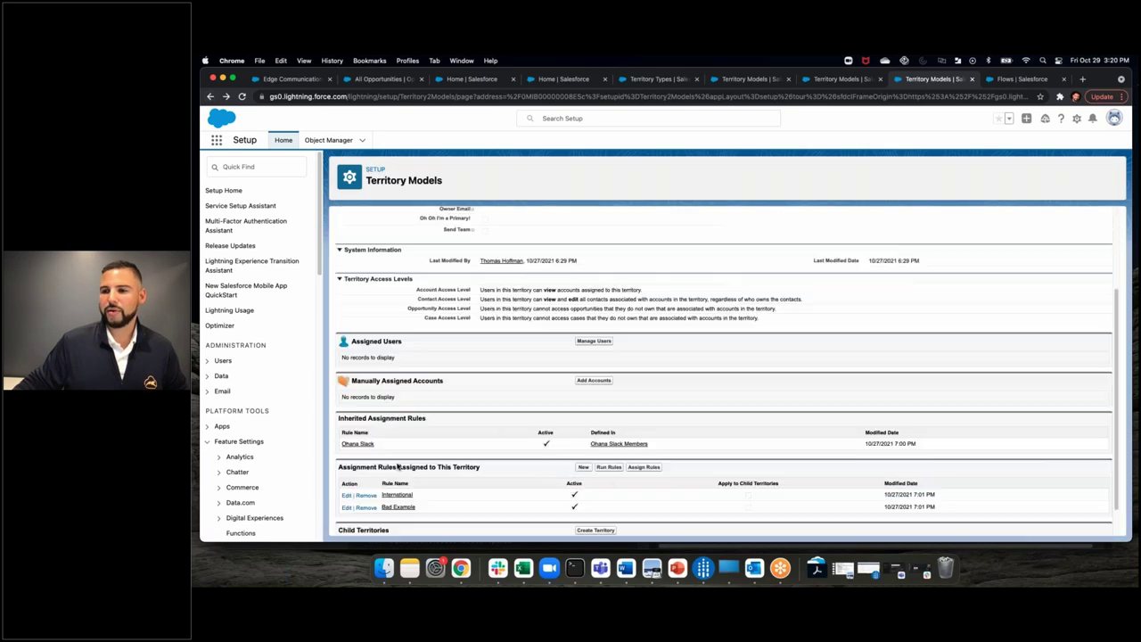
left_click(367, 472)
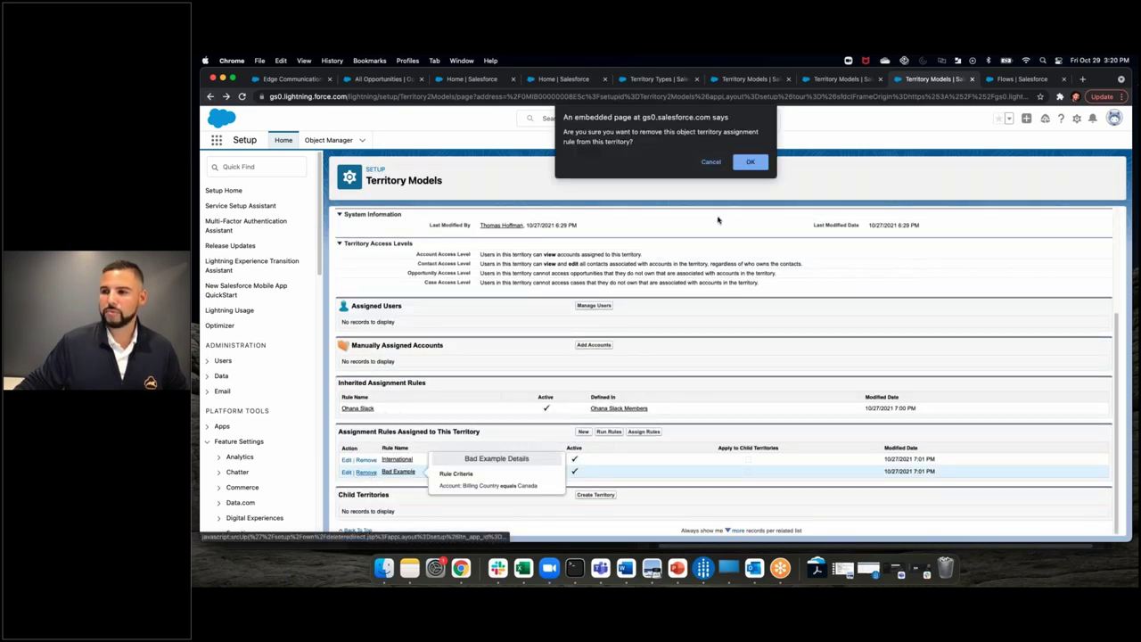
left_click(750, 161)
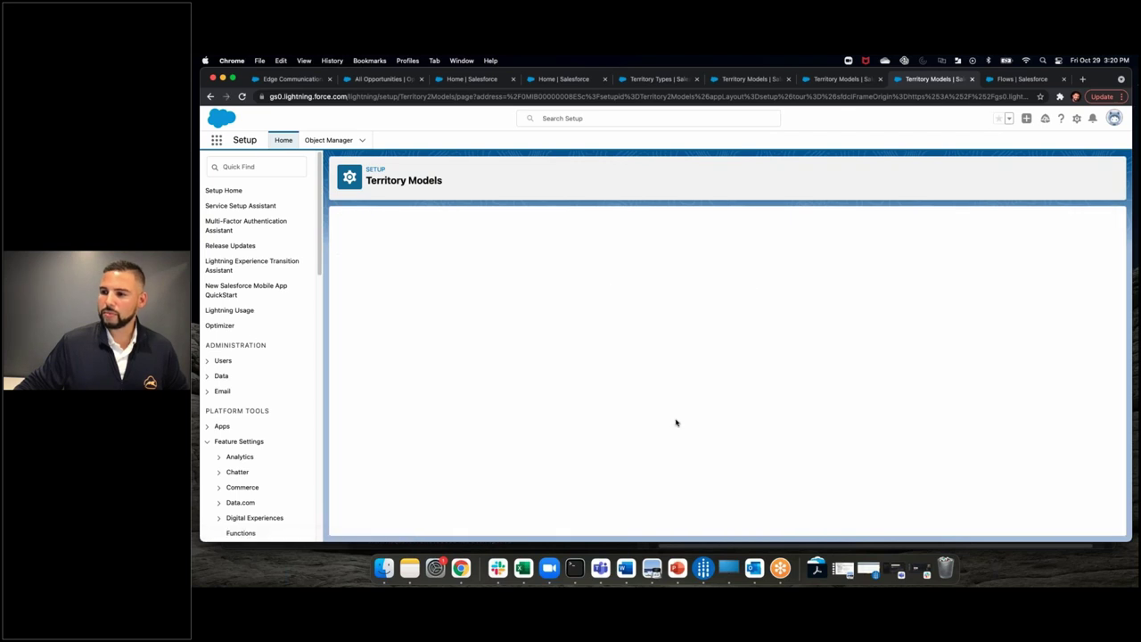
scroll(676, 423, "down", 5)
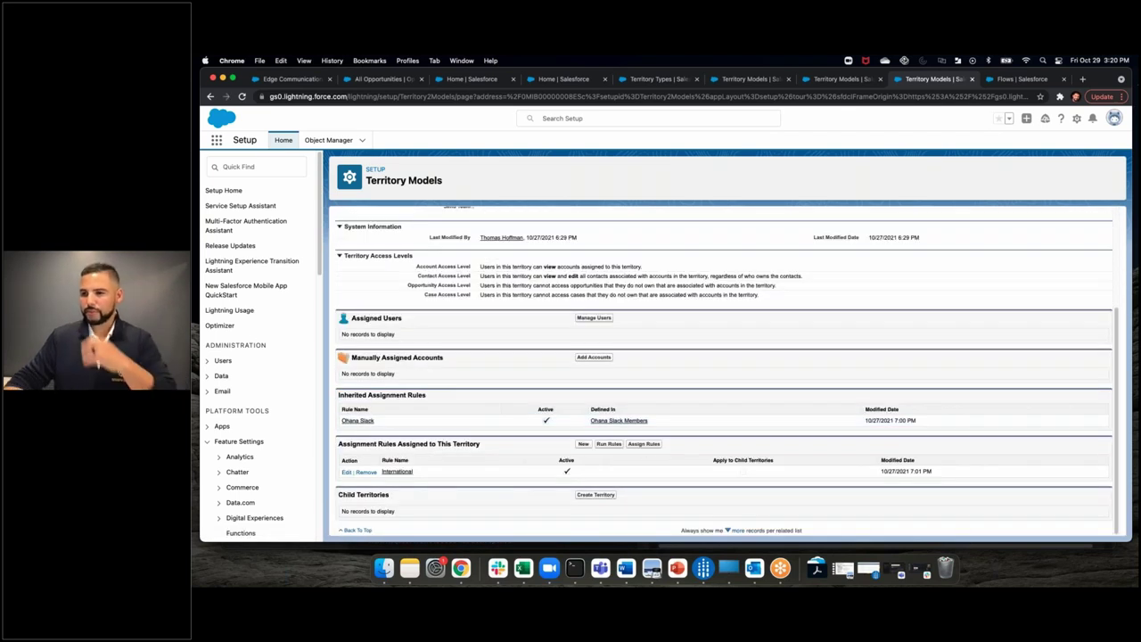
scroll(683, 461, "up", 5)
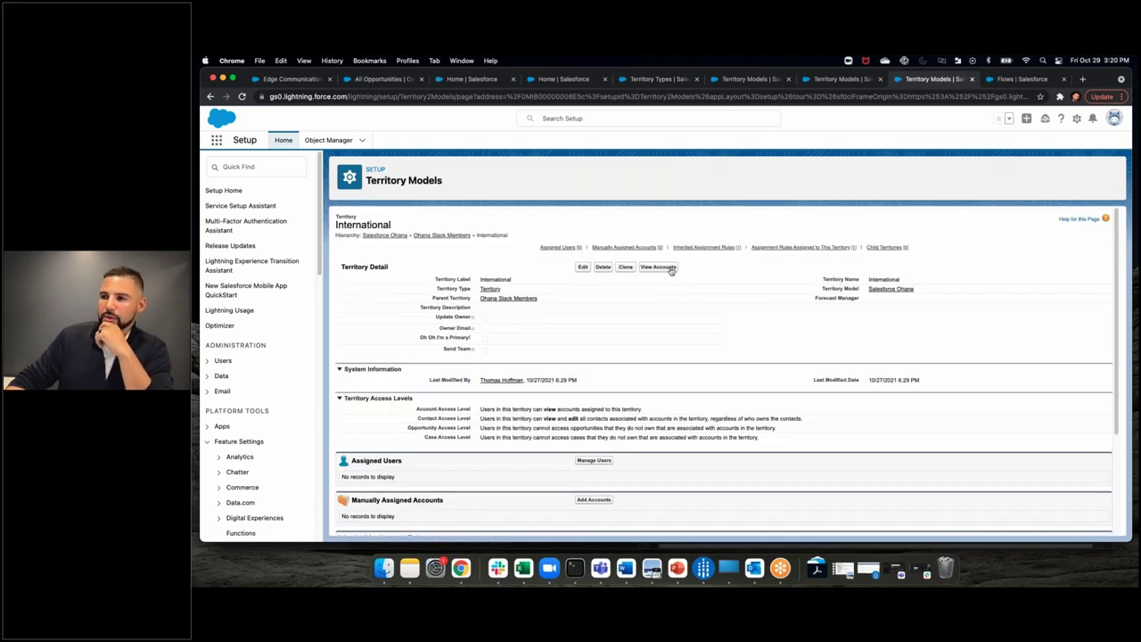
- Run the assignment rules on the International territory for all accounts, checking its assigned accounts before and after the run
left_click(669, 267)
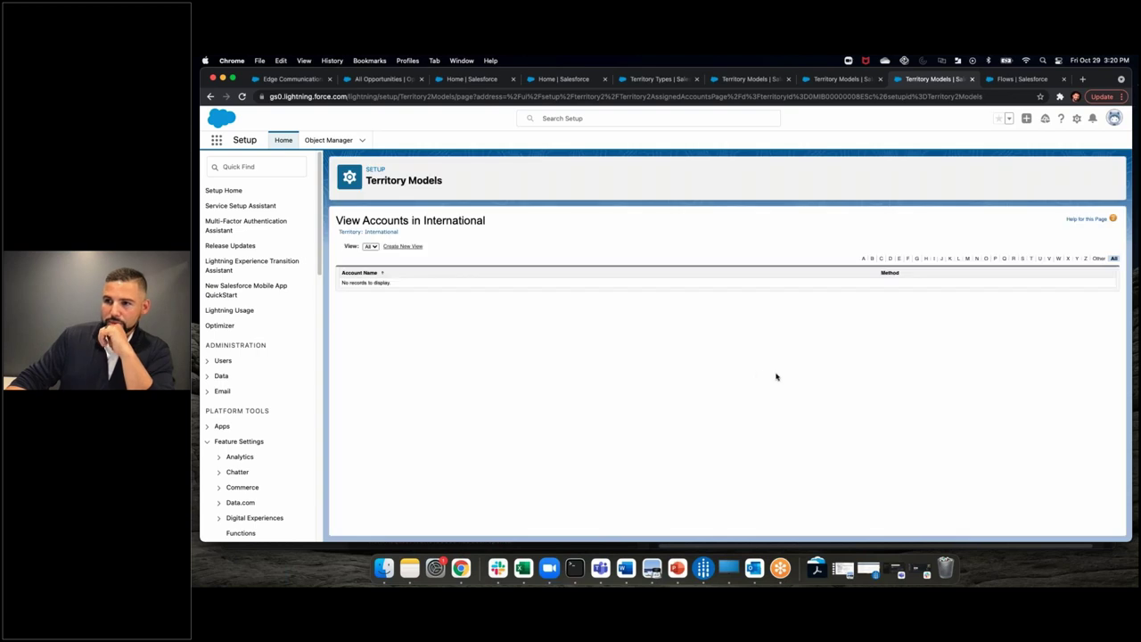
left_click(210, 95)
scroll(550, 490, "down", 1)
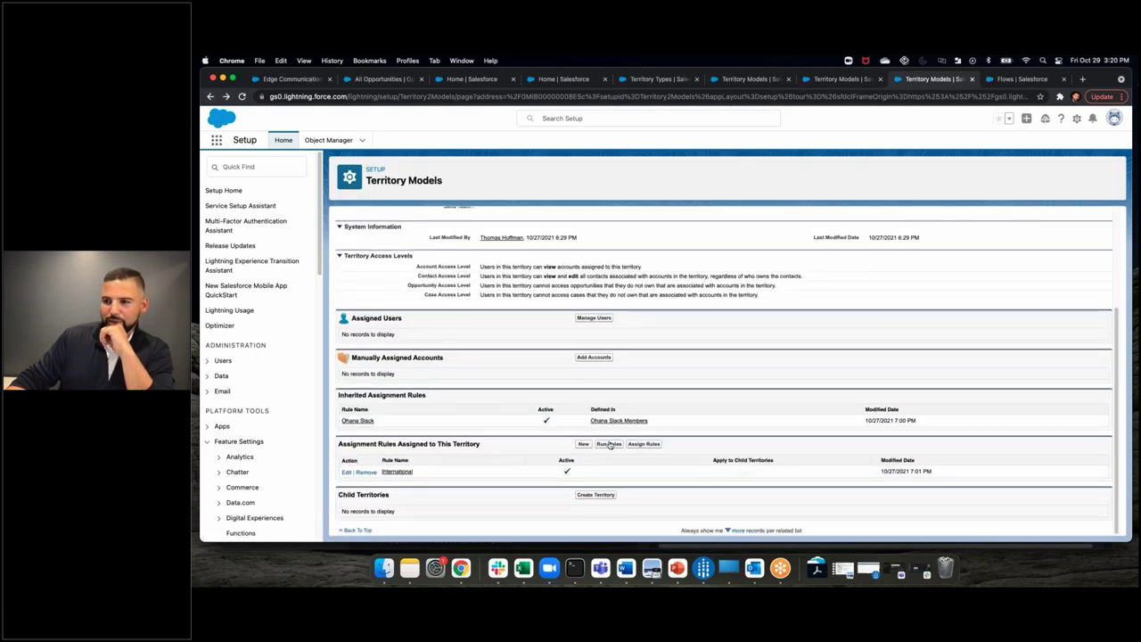
left_click(609, 444)
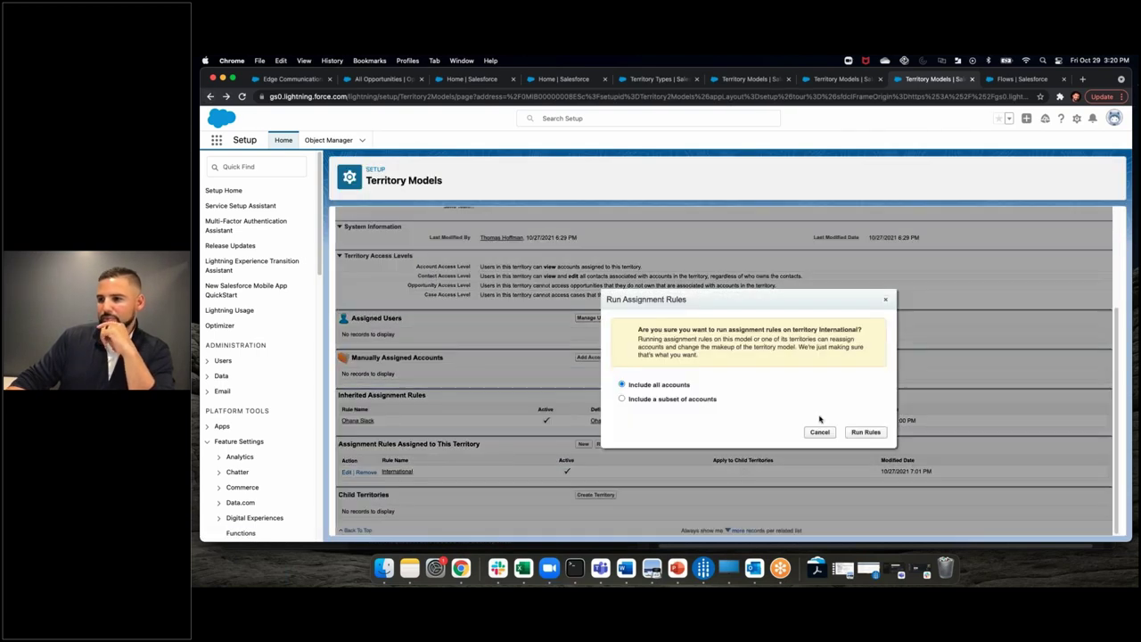
left_click(865, 435)
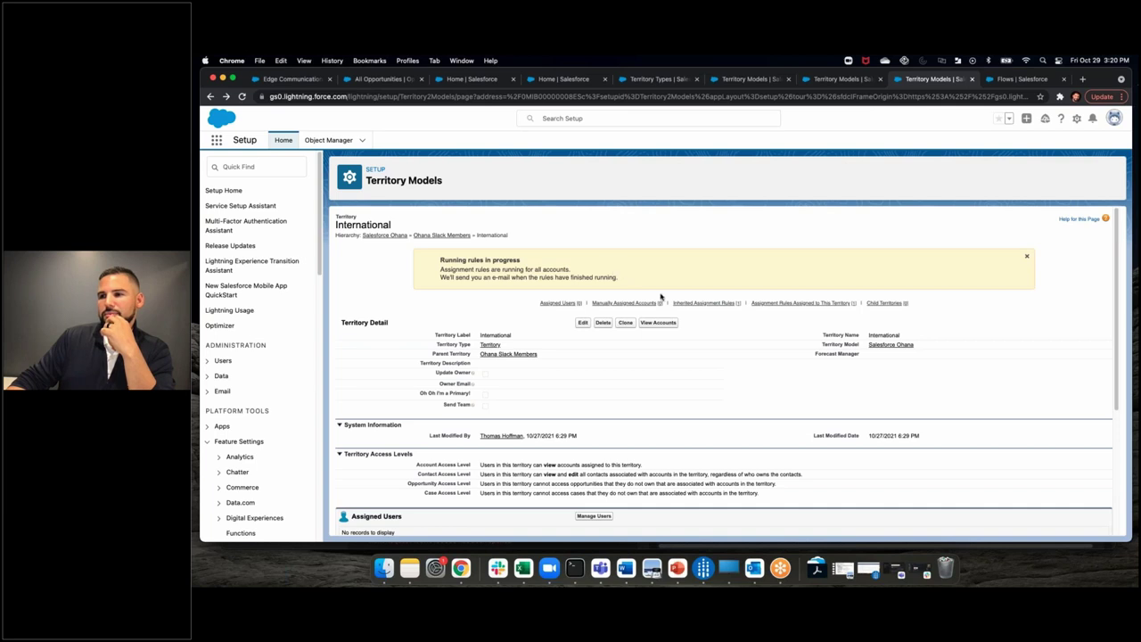
left_click(664, 324)
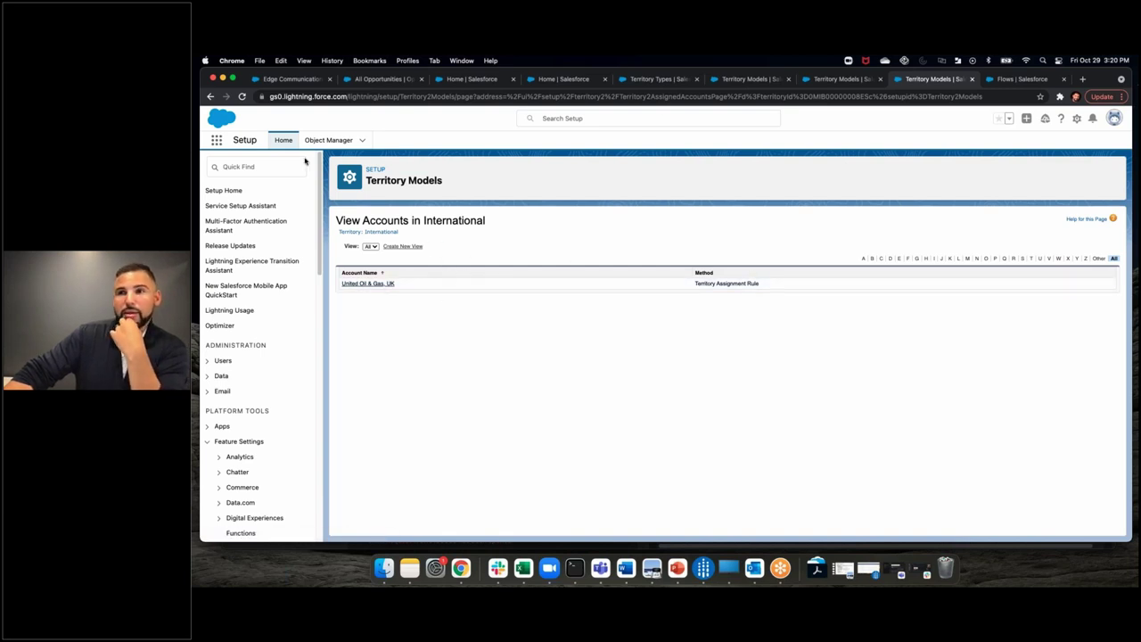
left_click(211, 96)
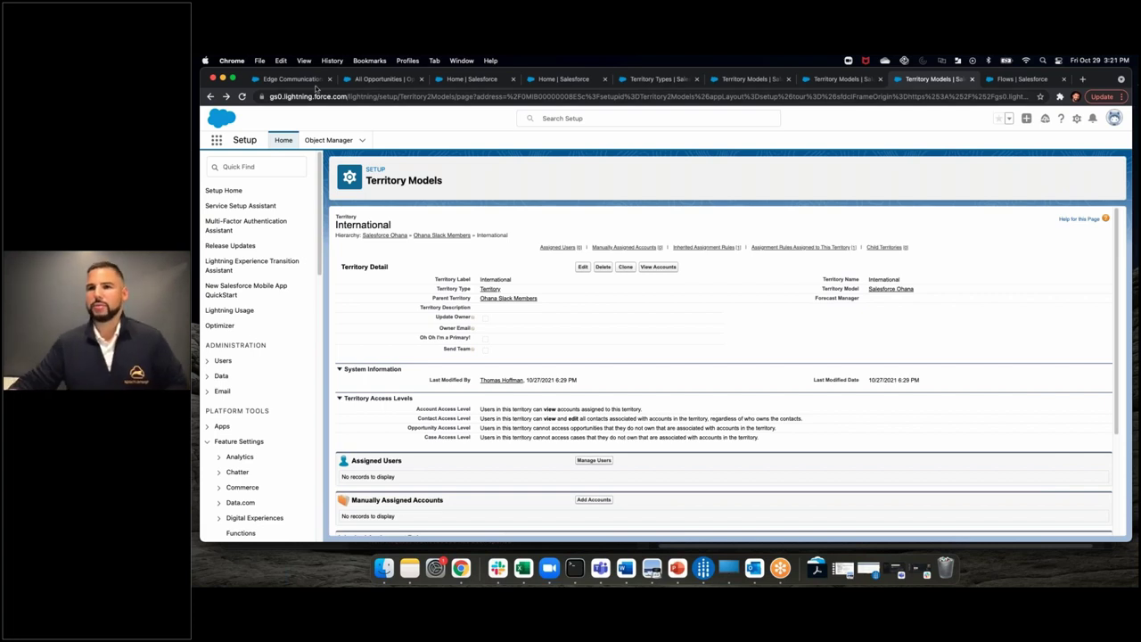
- Review Edge Communications' billing address and territory evaluation option in its edit form without saving, and view its assigned territories
left_click(294, 79)
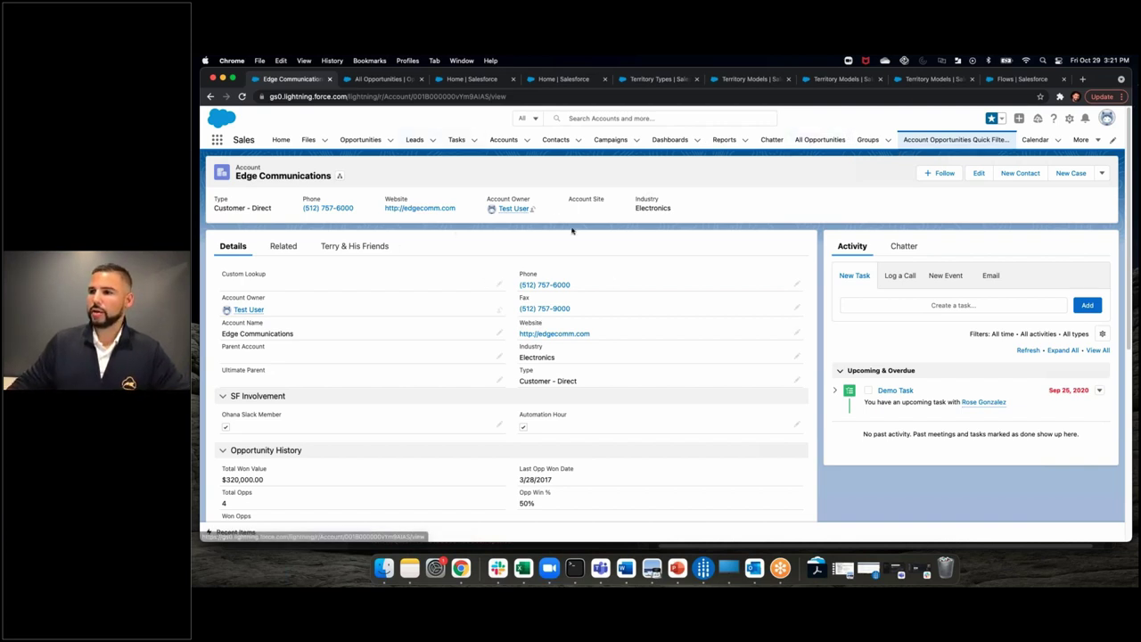
left_click(980, 173)
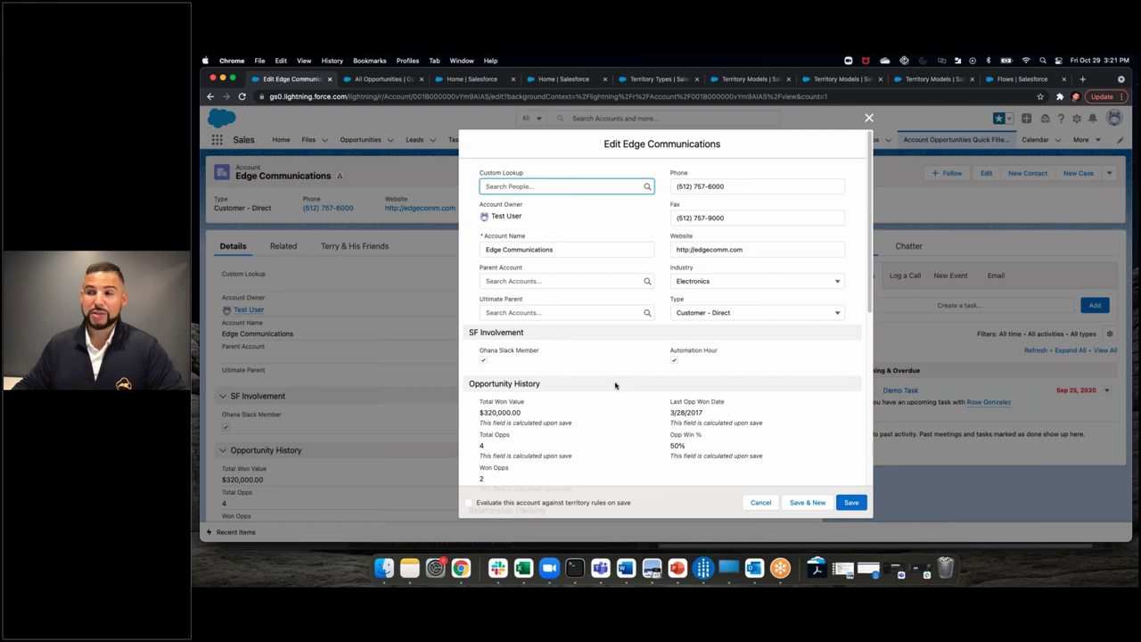
scroll(615, 385, "down", 10)
left_click(469, 503)
scroll(600, 393, "up", 2)
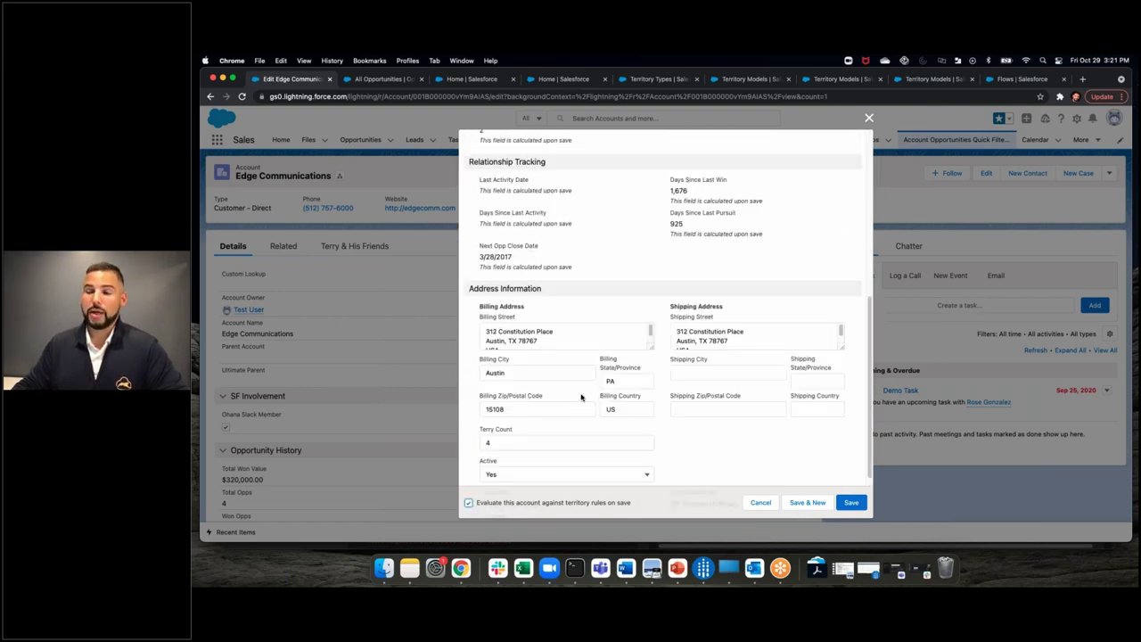
left_click(760, 503)
left_click(357, 247)
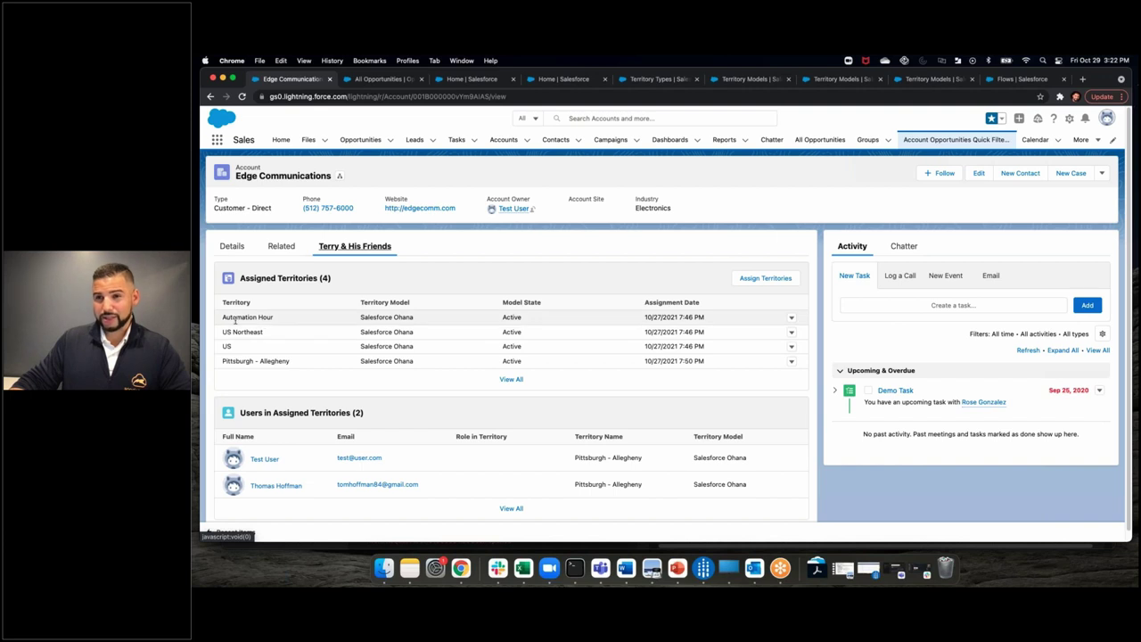
left_click(232, 247)
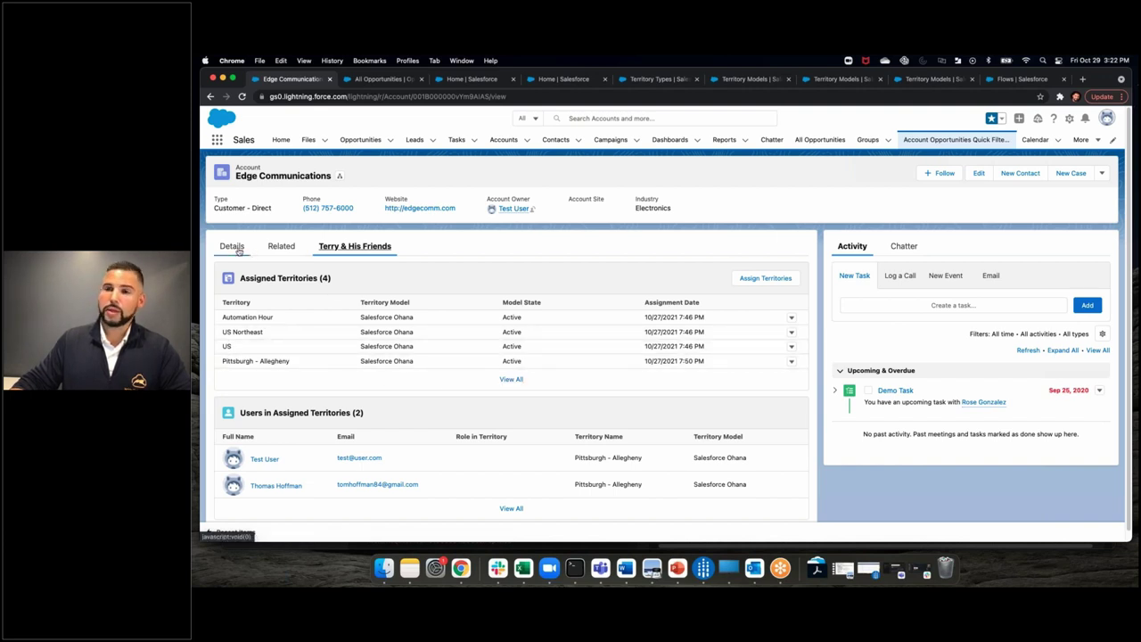
- Open the Edge Communications account for editing and clear Automation Hour while keeping Ohana Slack Member selected
left_click(978, 173)
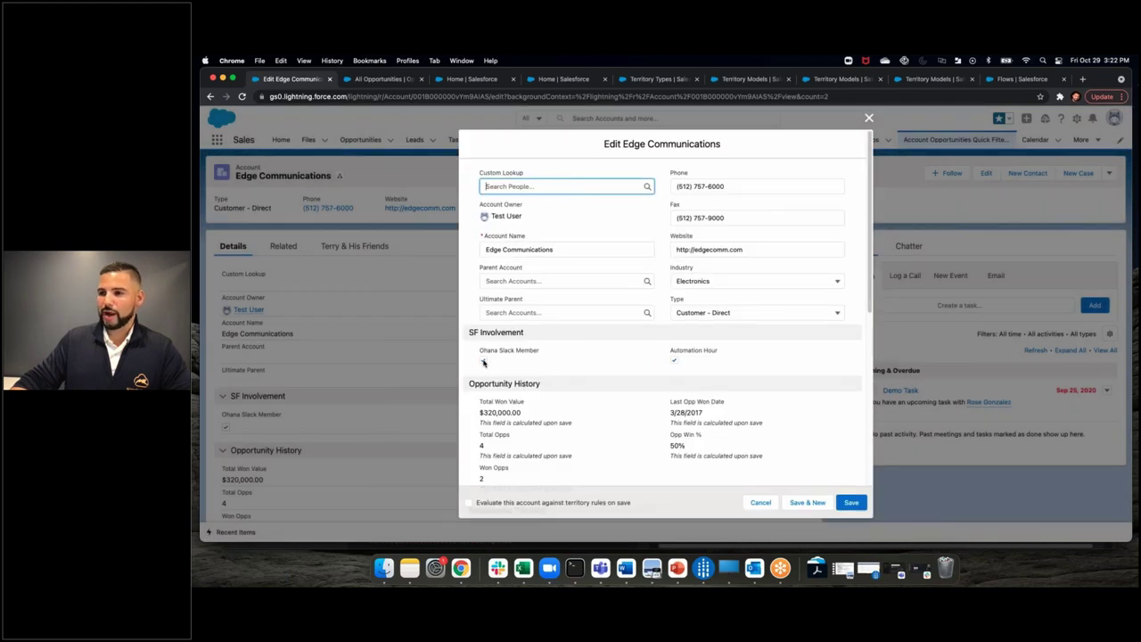
left_click(484, 361)
left_click(674, 361)
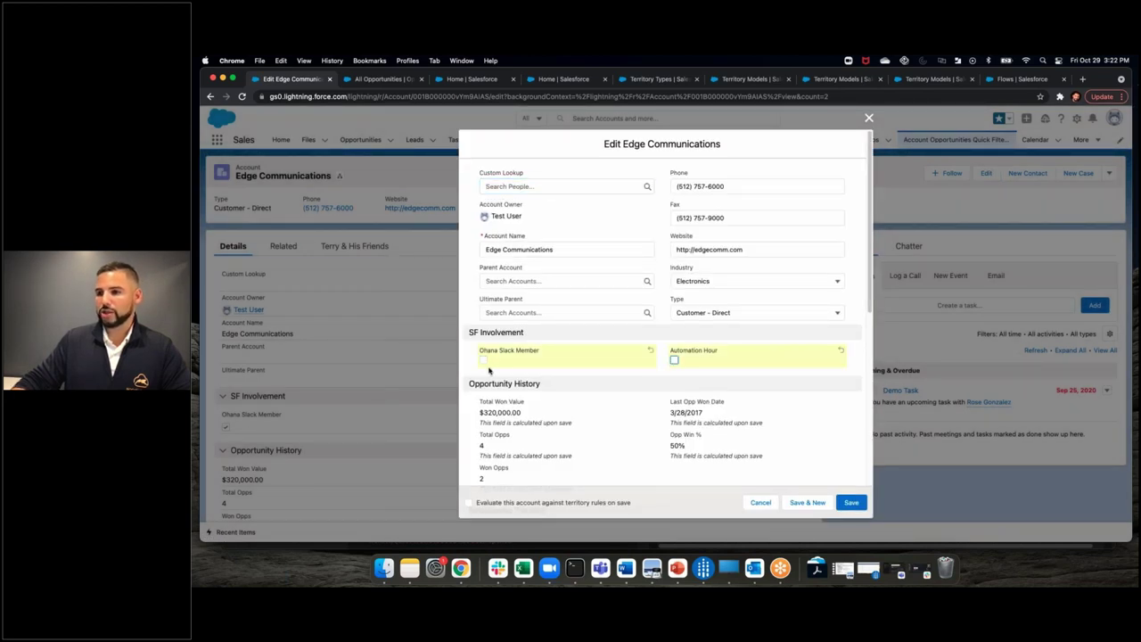
scroll(571, 403, "down", 5)
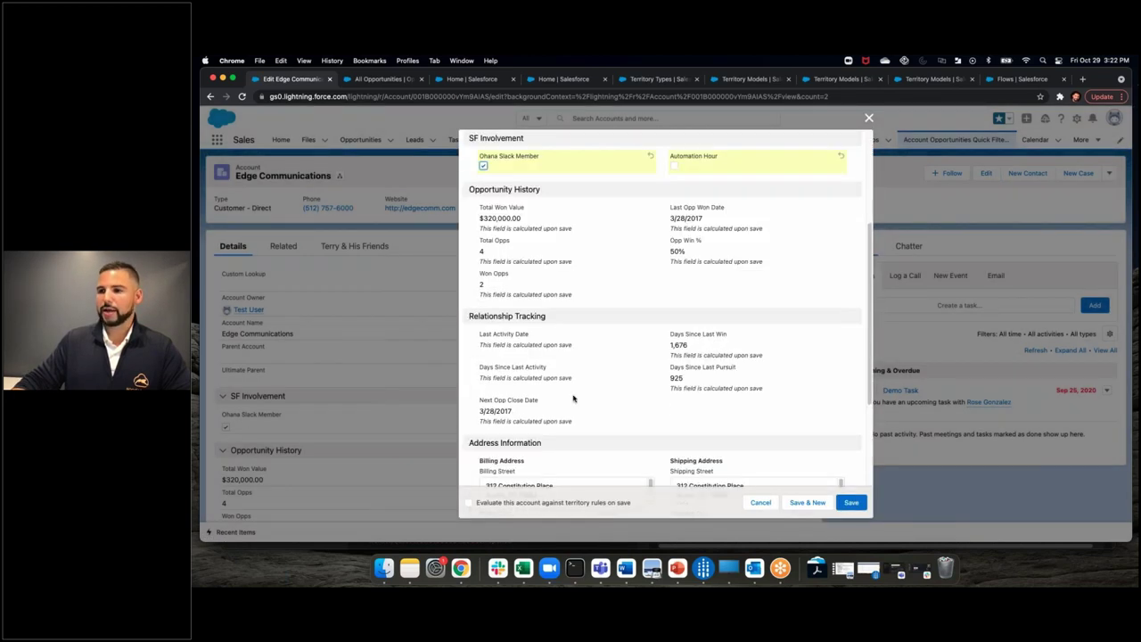
- Set the billing country to MX and save the account with evaluation against territory rules enabled
left_click(469, 503)
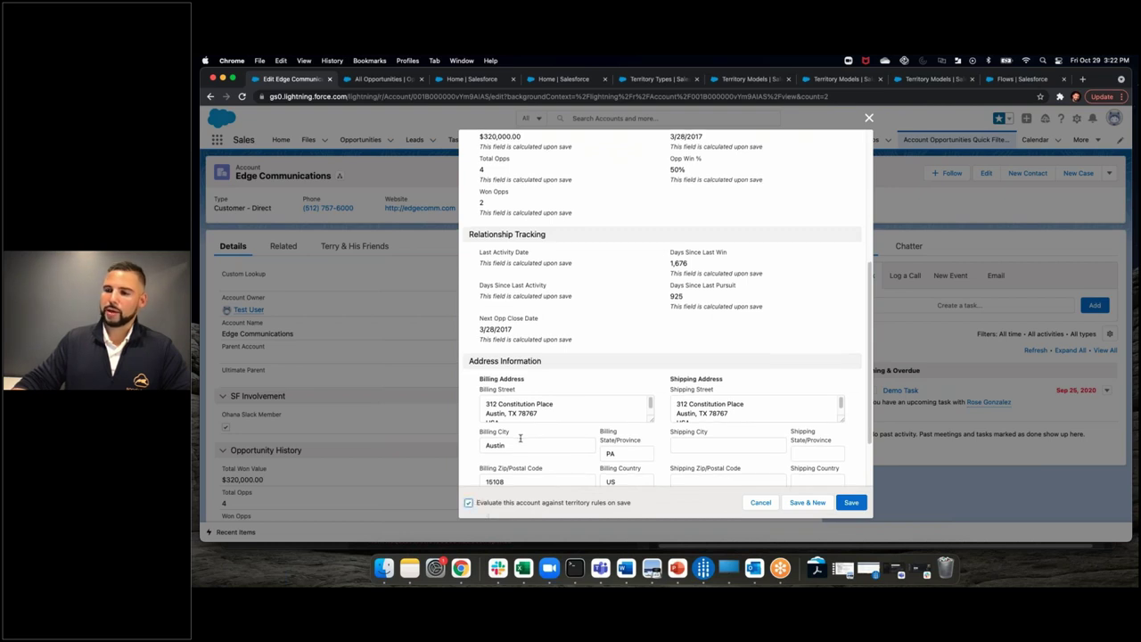
scroll(817, 493, "down", 3)
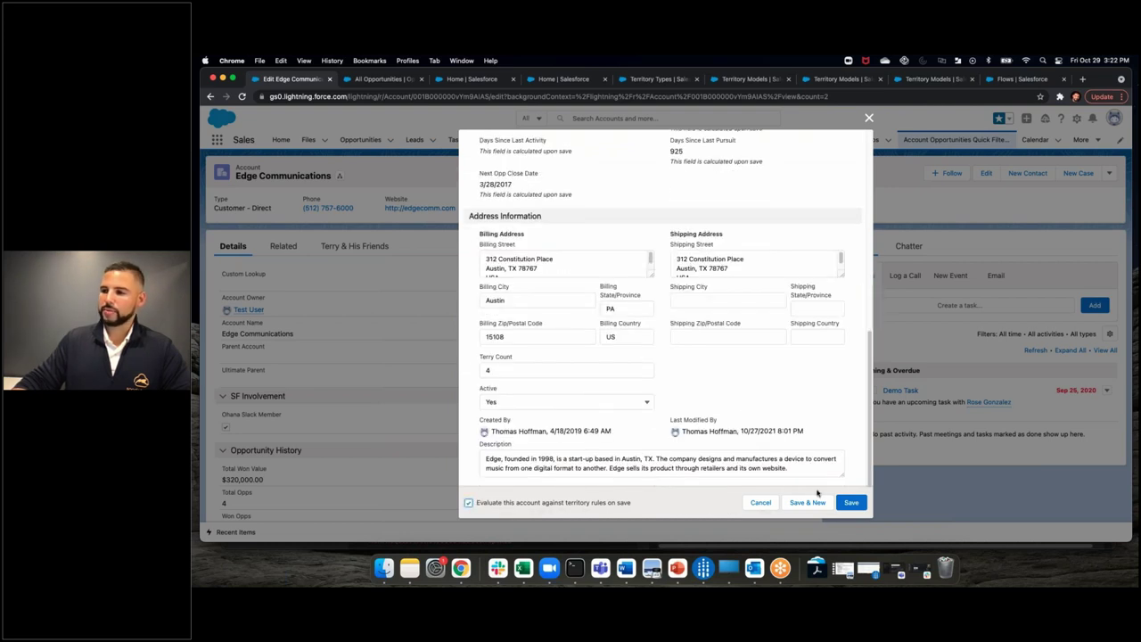
left_click(626, 337)
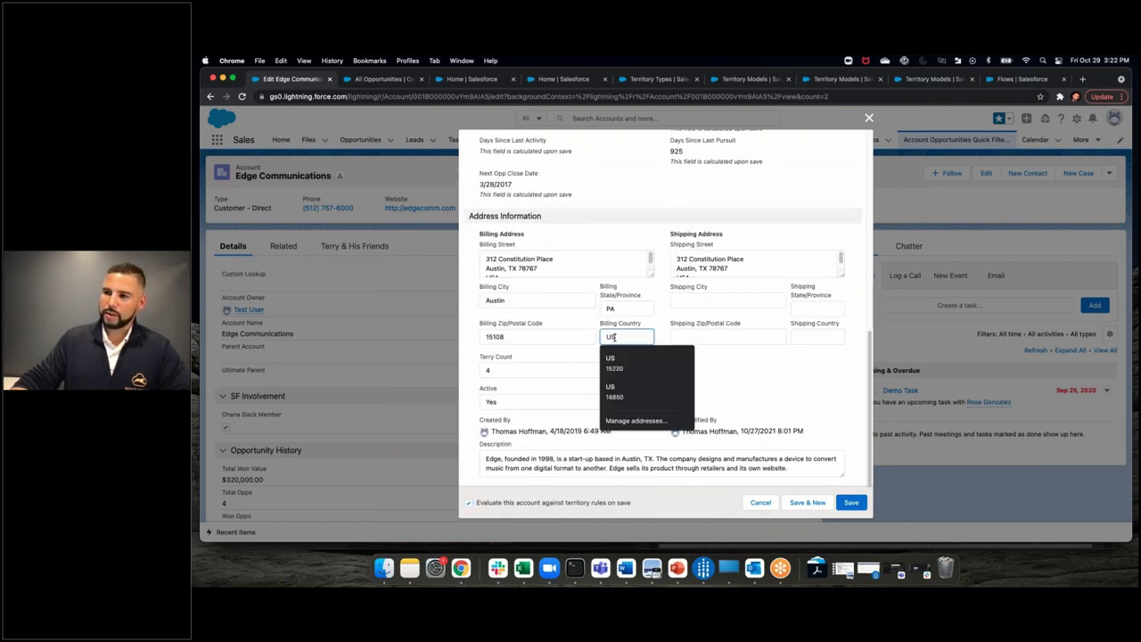
left_click(656, 357)
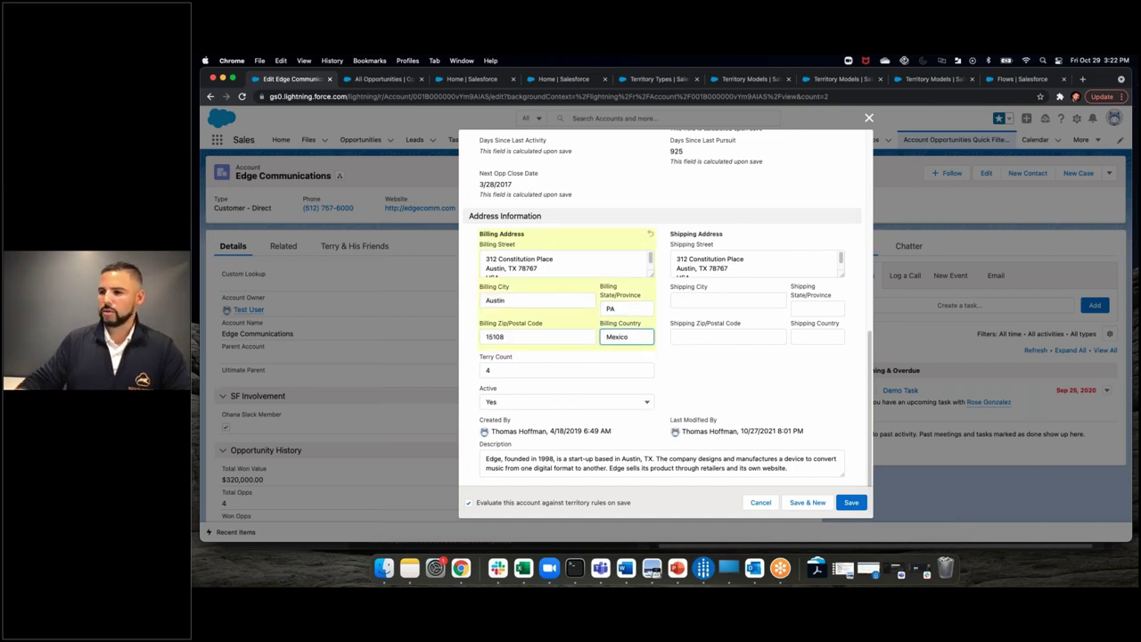
left_click(694, 382)
left_click(854, 504)
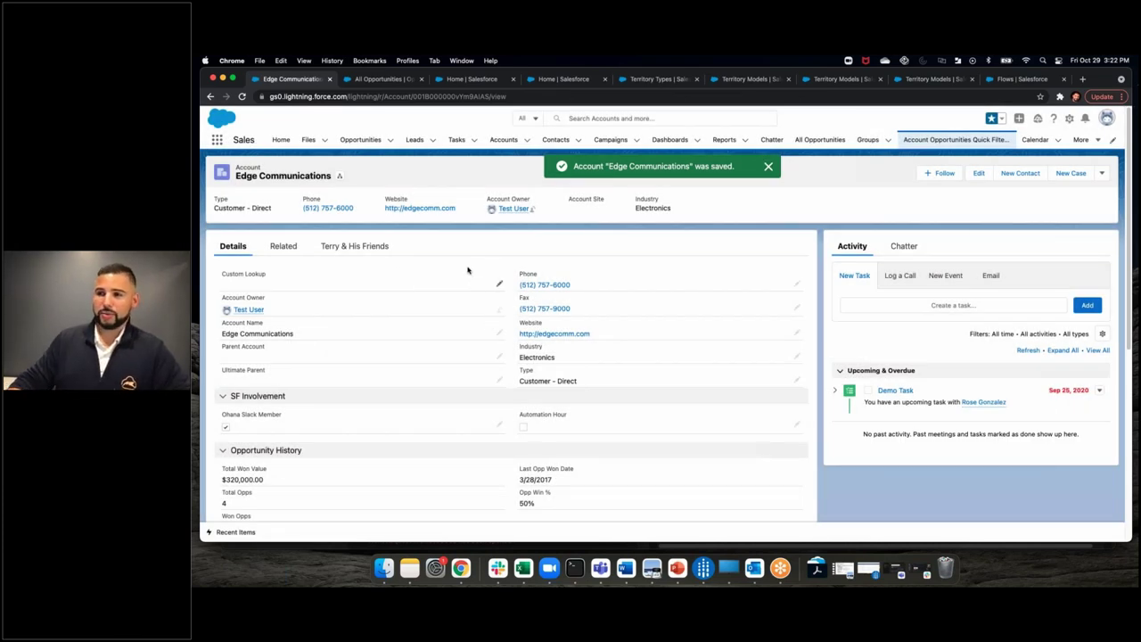
- Review the territories assigned to Edge Communications and the Terry Count in its account details
left_click(397, 249)
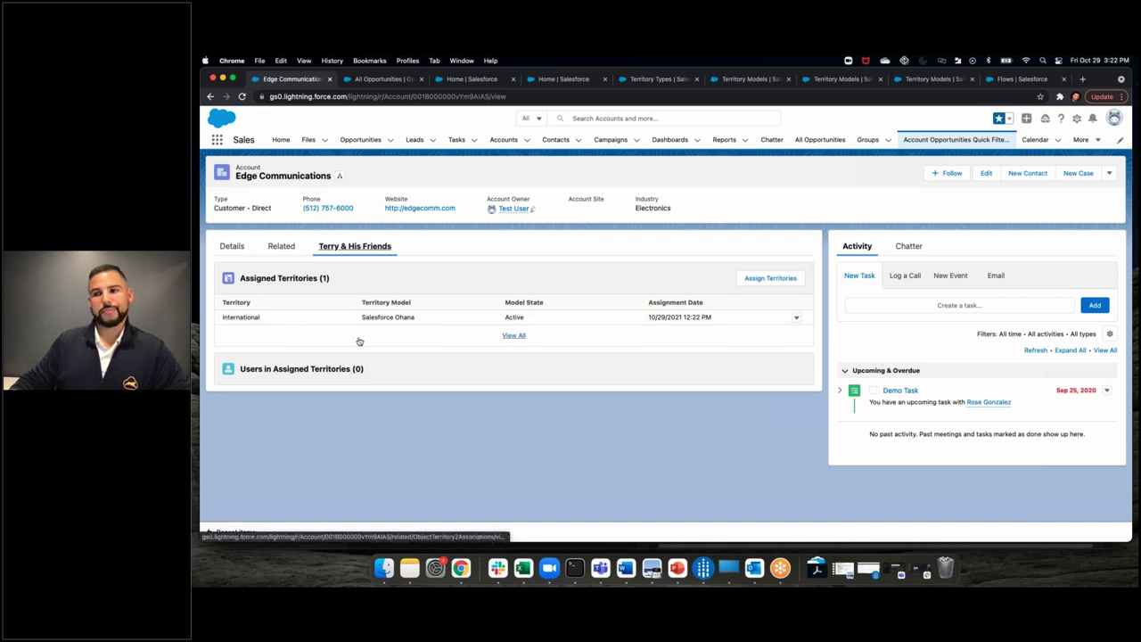
left_click(233, 247)
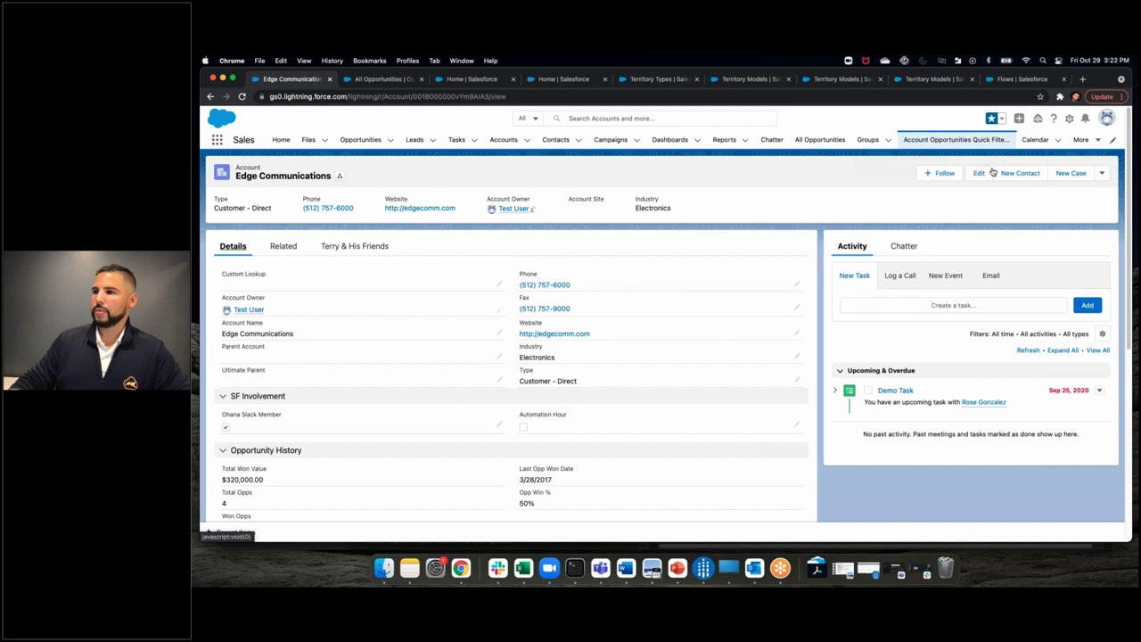
scroll(575, 363, "down", 8)
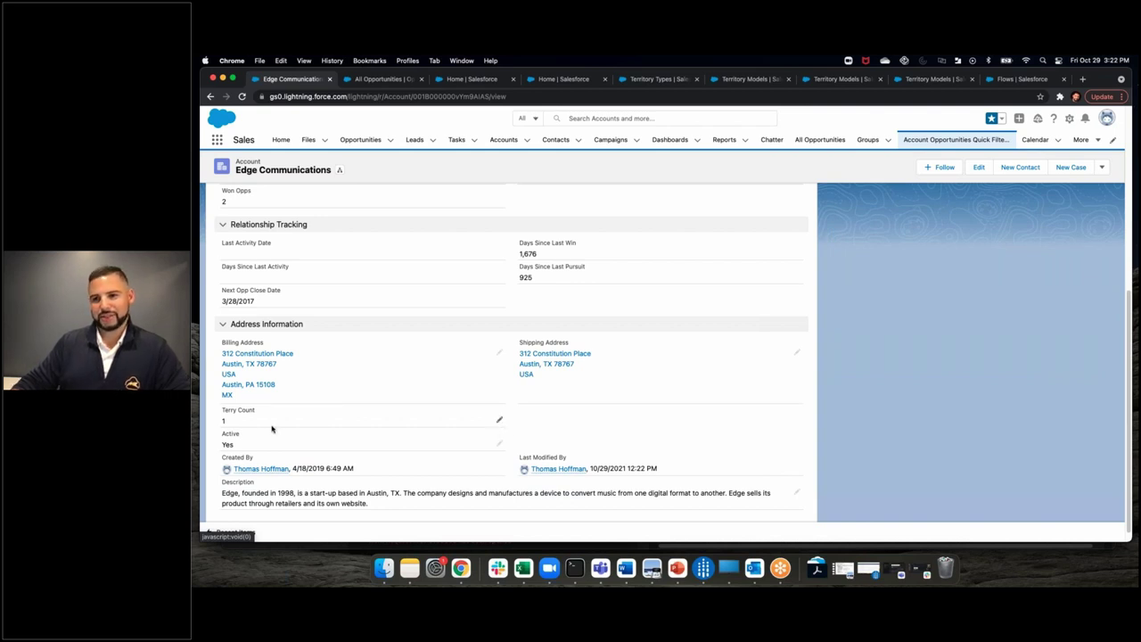
scroll(501, 429, "up", 8)
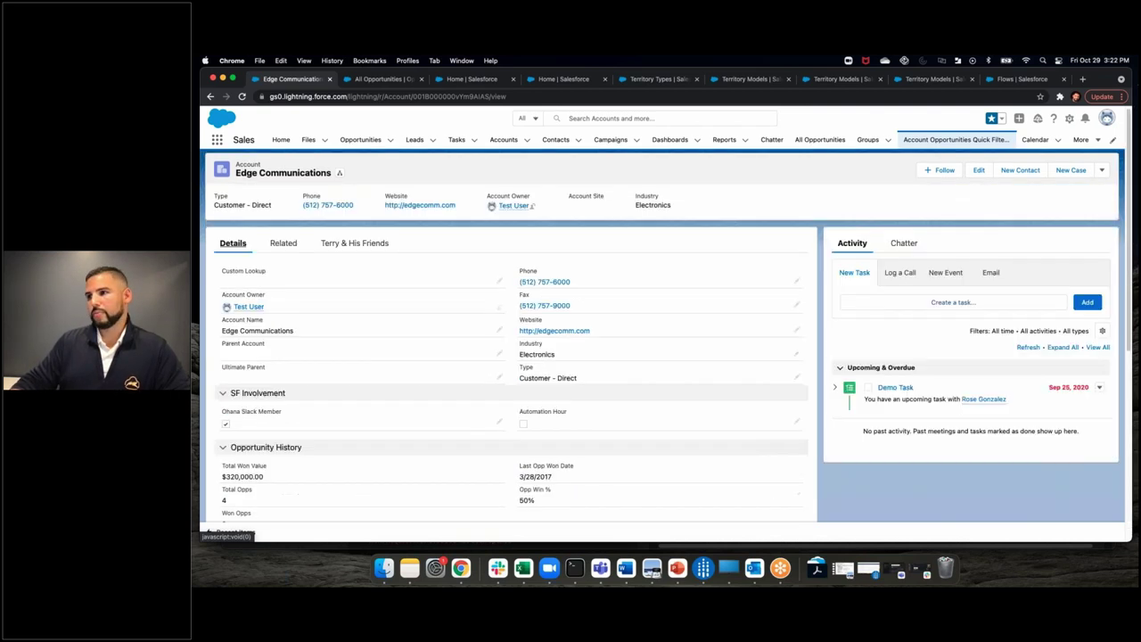
- Open Edge Communications for editing, select Automation Hour and clear Ohana Slack Member
left_click(979, 171)
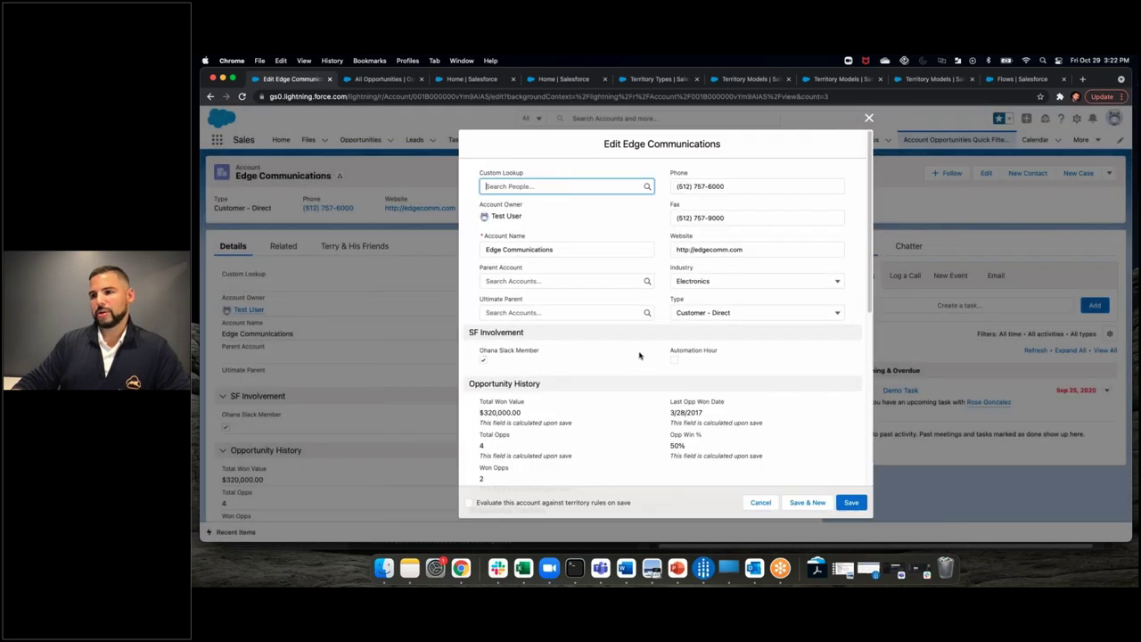
left_click(674, 360)
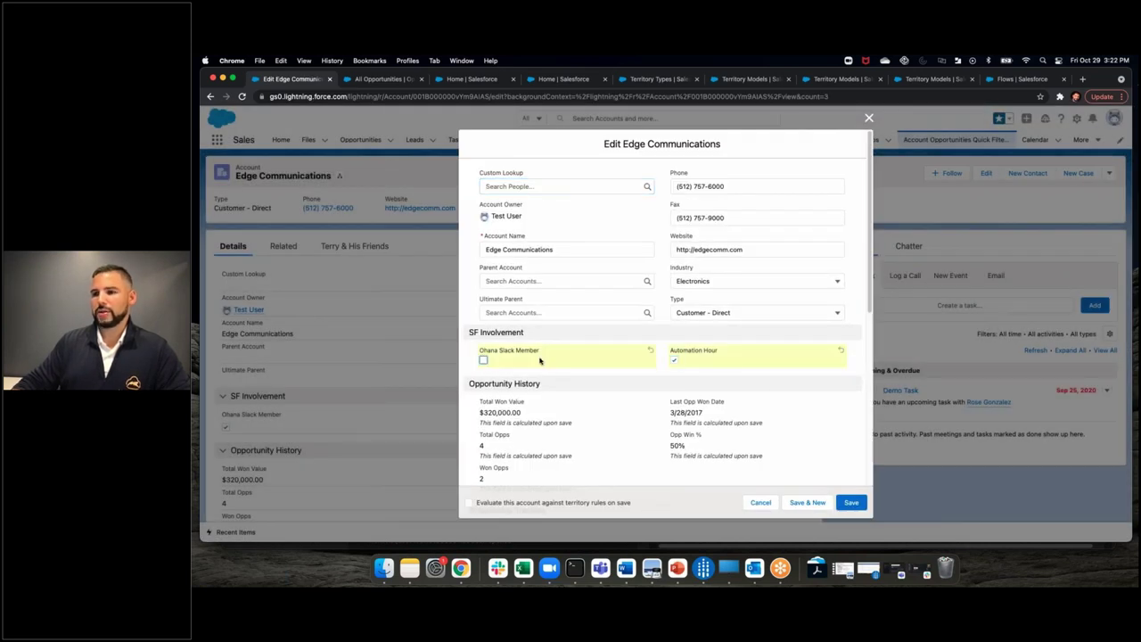
scroll(483, 360, "down", 10)
- Set the billing country to US and the billing zip code to 16067, and save the account
left_click(618, 327)
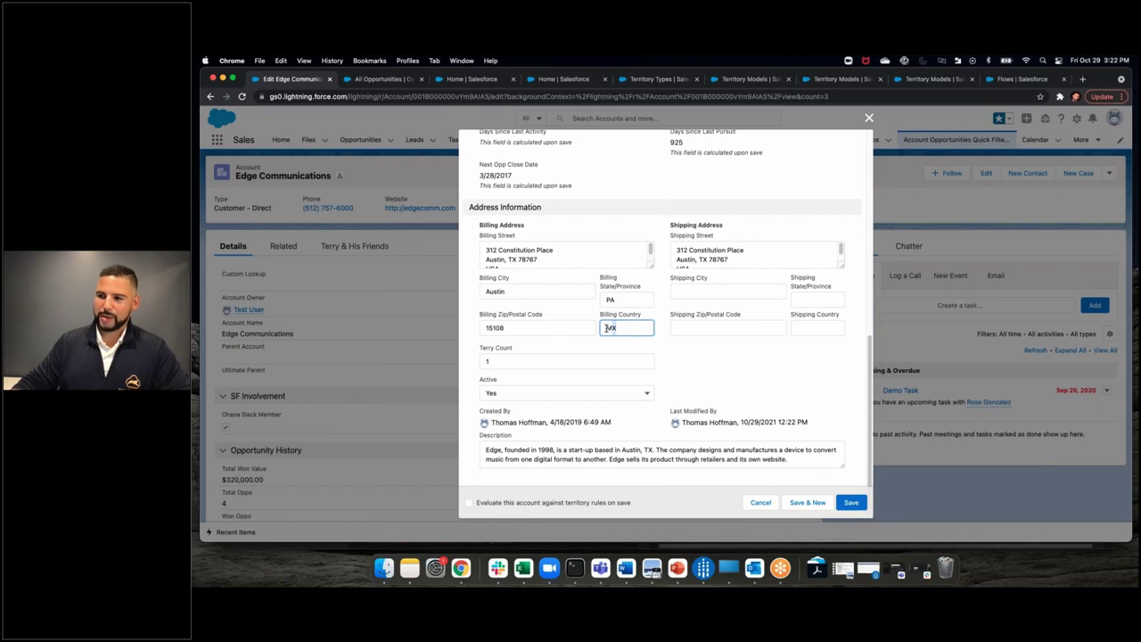
key("BackSpace")
key("BackSpace")
type("US")
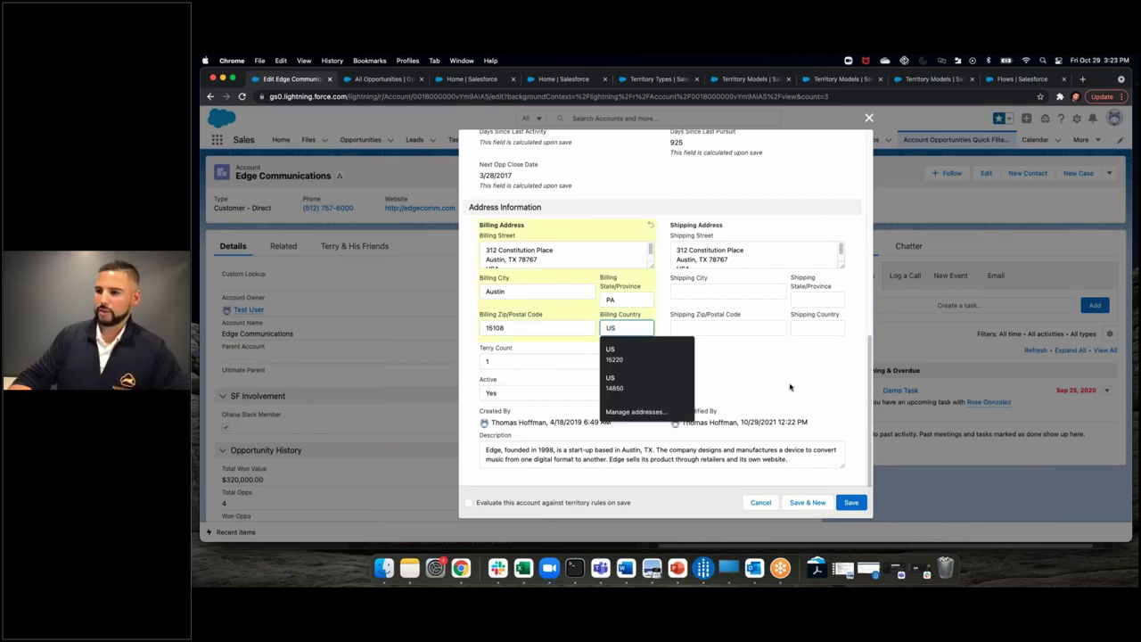
left_click(564, 366)
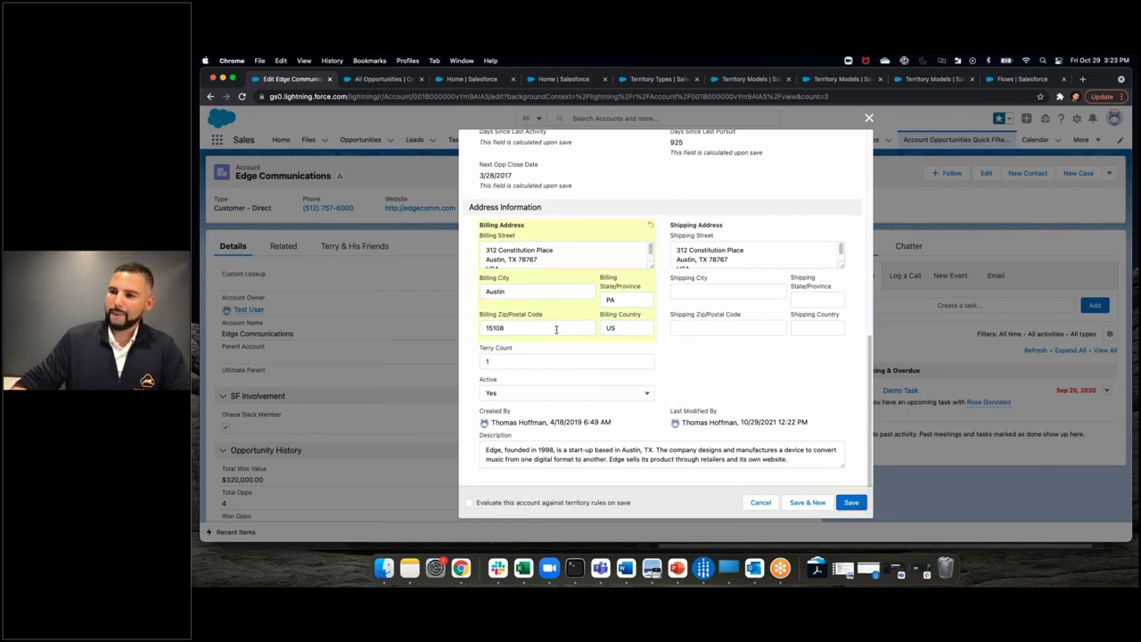
left_click_drag(557, 330, 484, 326)
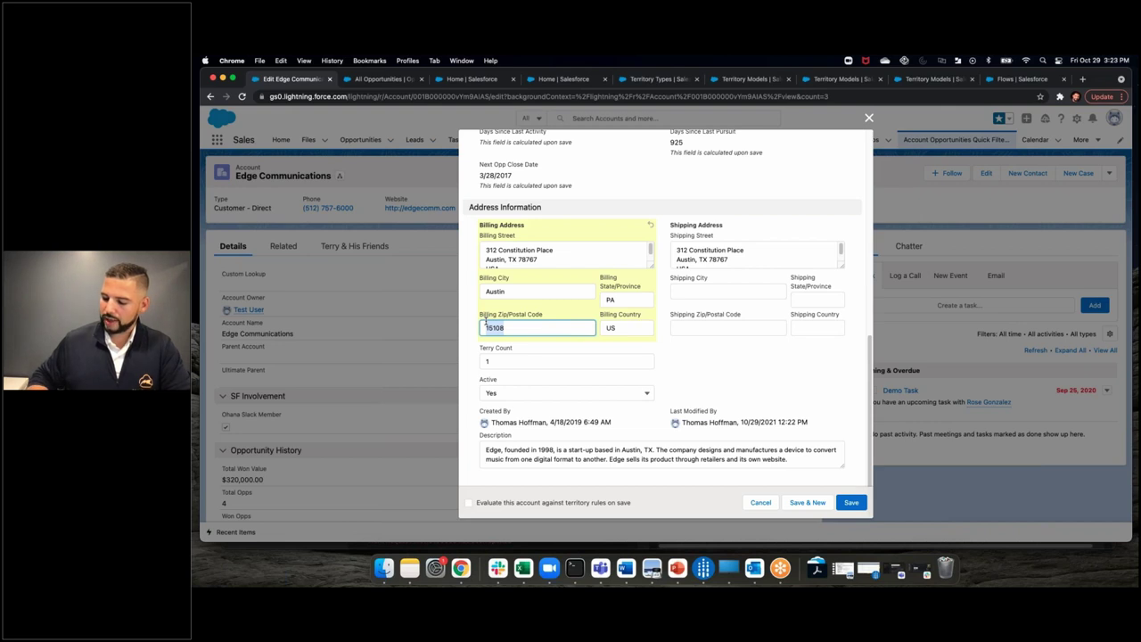
type("16067")
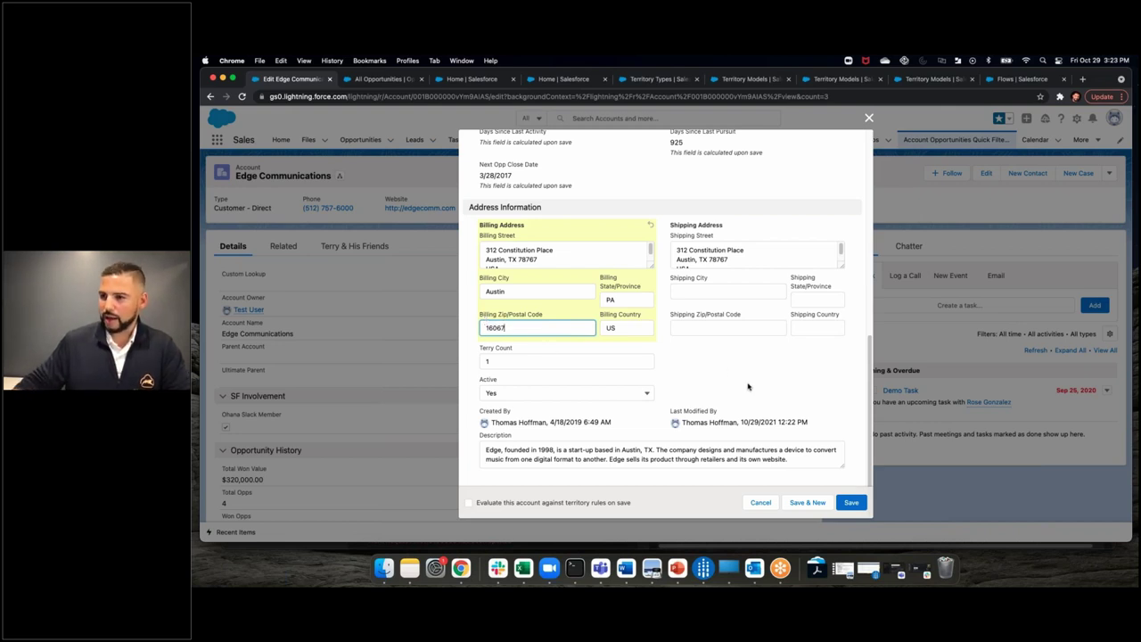
left_click(730, 379)
left_click(852, 502)
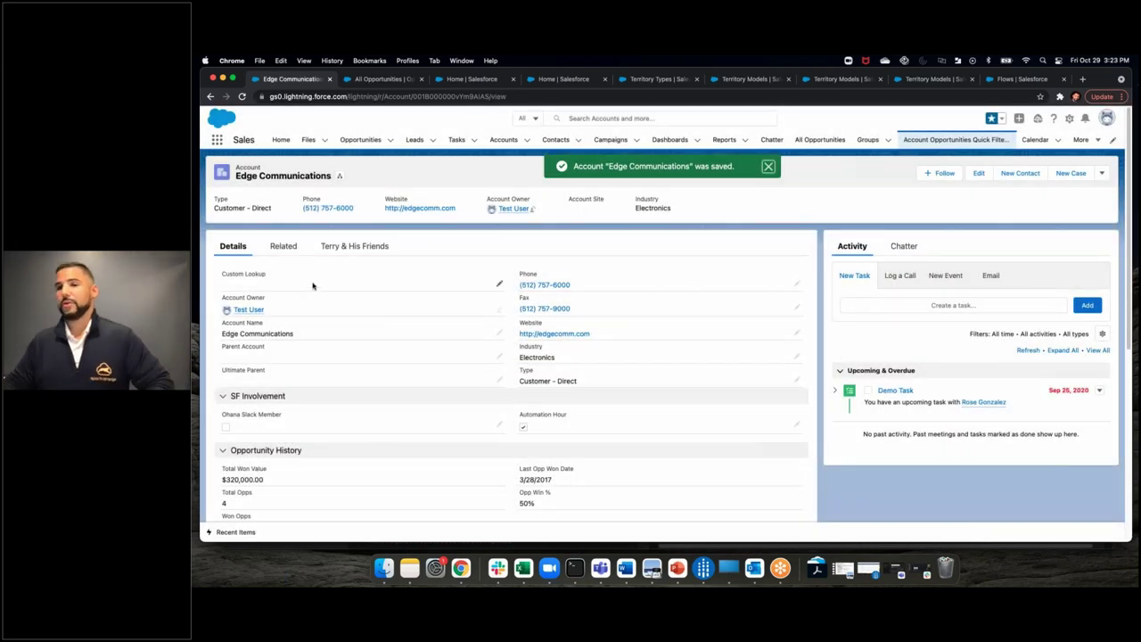
- Check the saved billing address of Edge Communications and view its assigned territories
scroll(521, 263, "down", 5)
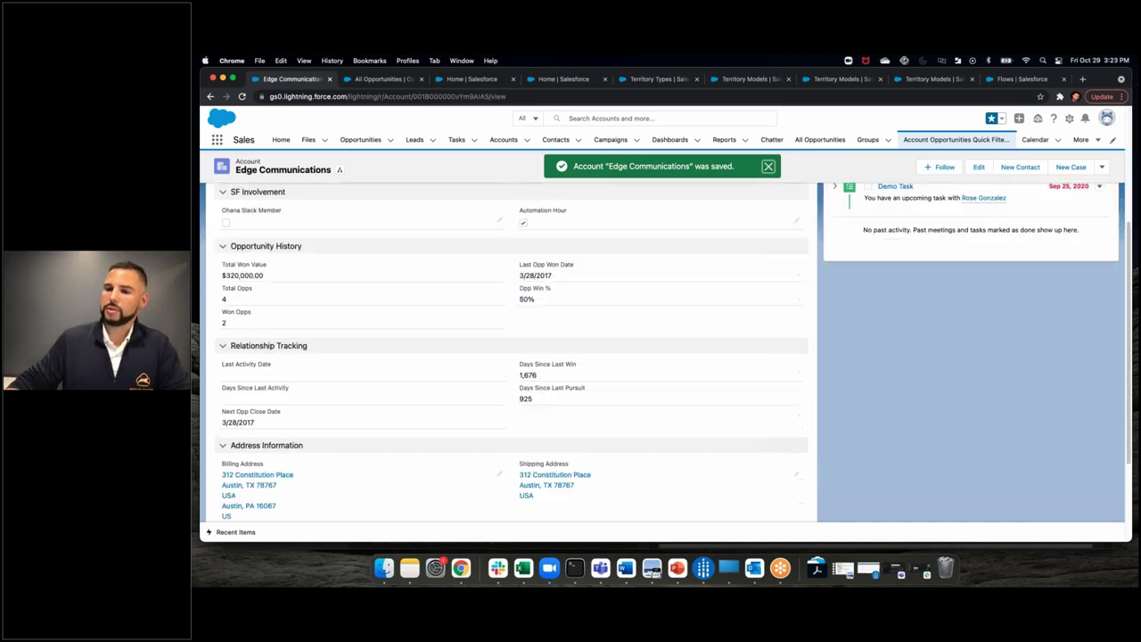
scroll(377, 247, "up", 5)
left_click(375, 246)
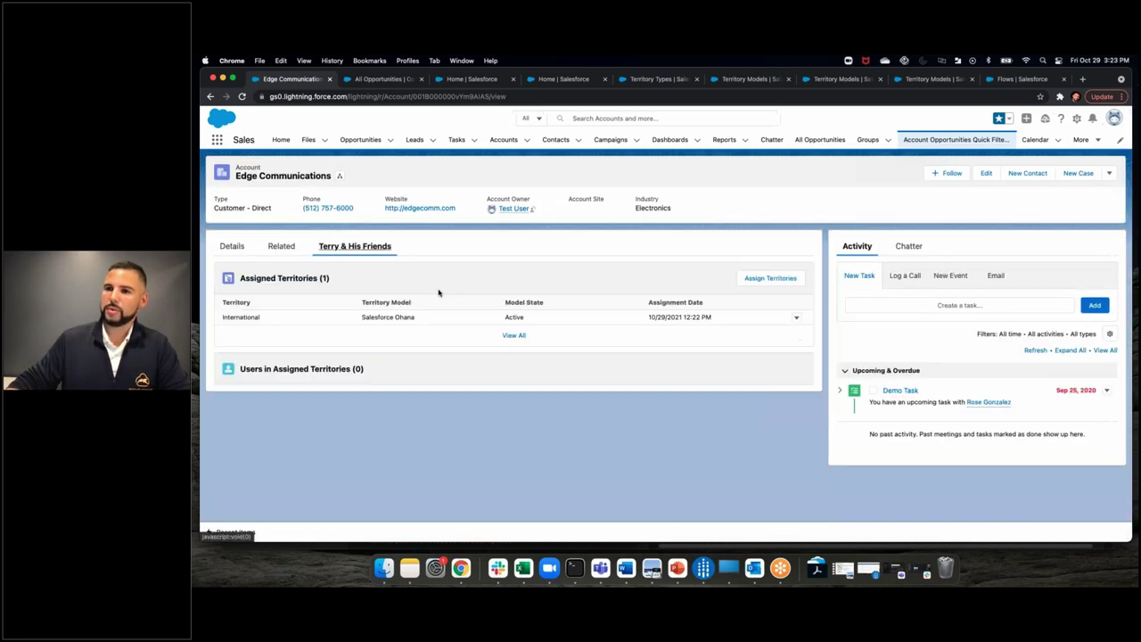
- Edit Edge Communications, select evaluating the account against territory rules on save, and save it
key("e")
scroll(590, 379, "down", 5)
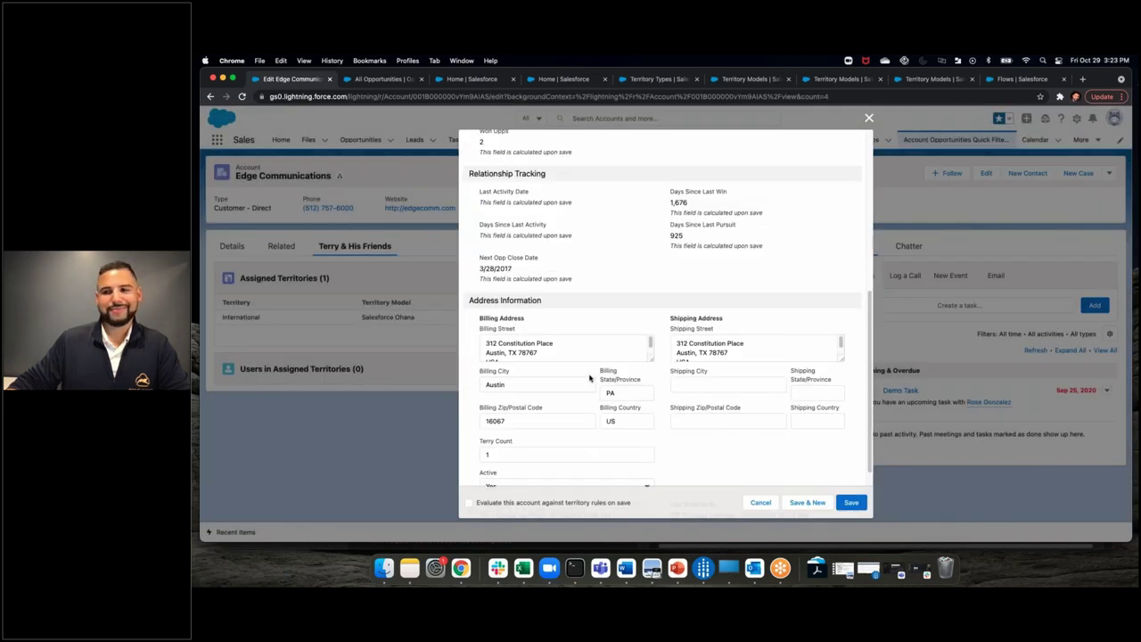
scroll(589, 379, "down", 2)
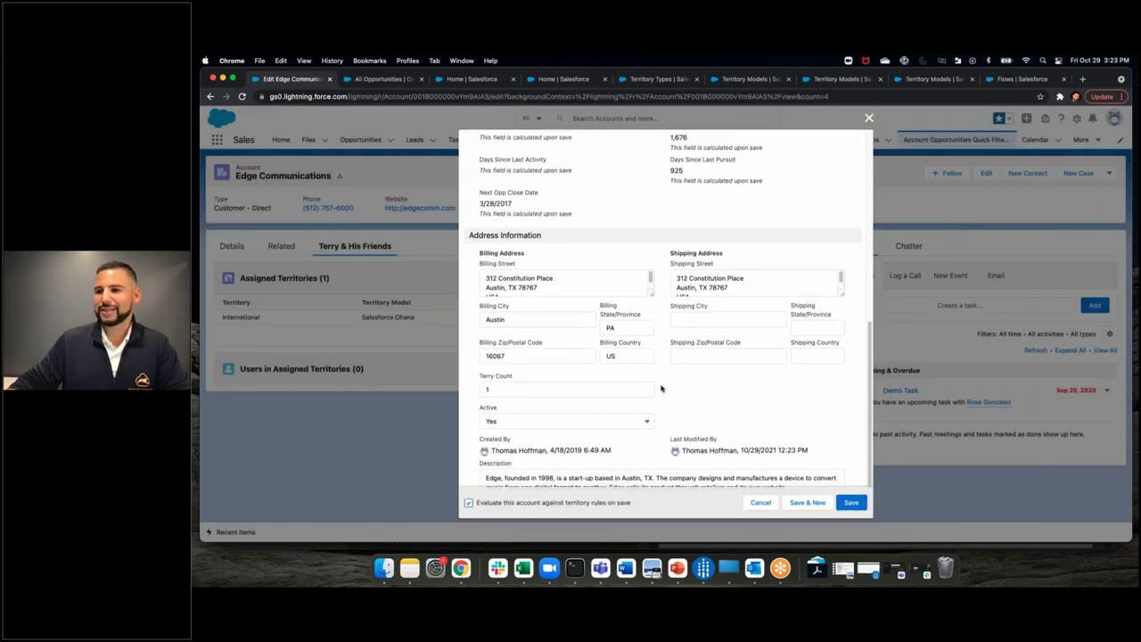
left_click(851, 502)
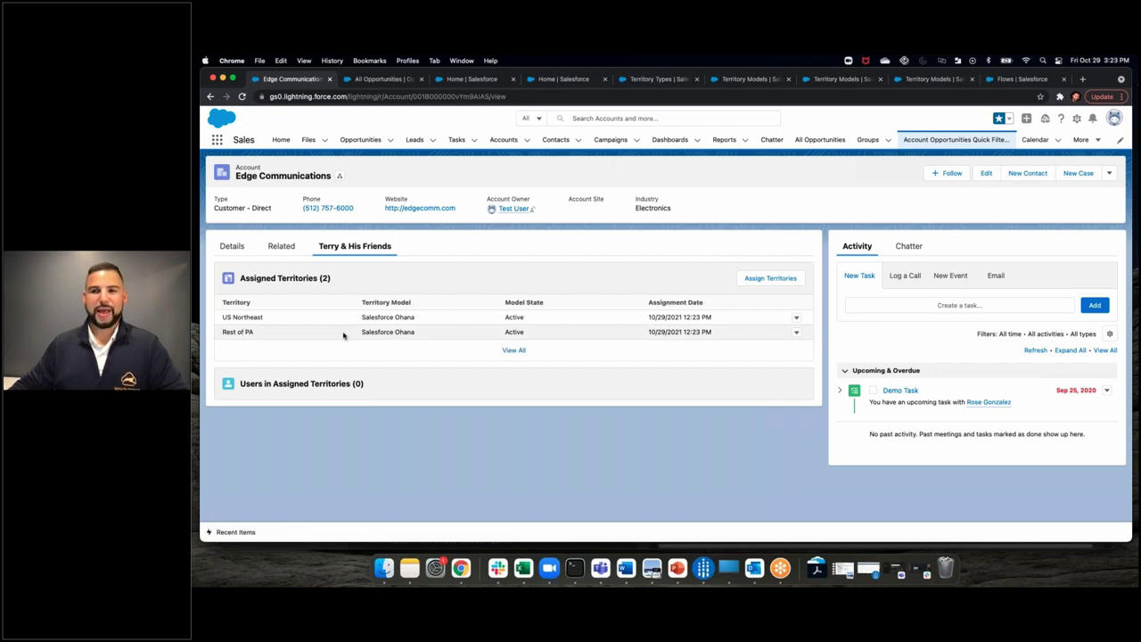
- Reload Edge Communications, check its billing address and Terry Count in the details, and return to its assigned territories
left_click(232, 246)
scroll(278, 317, "down", 5)
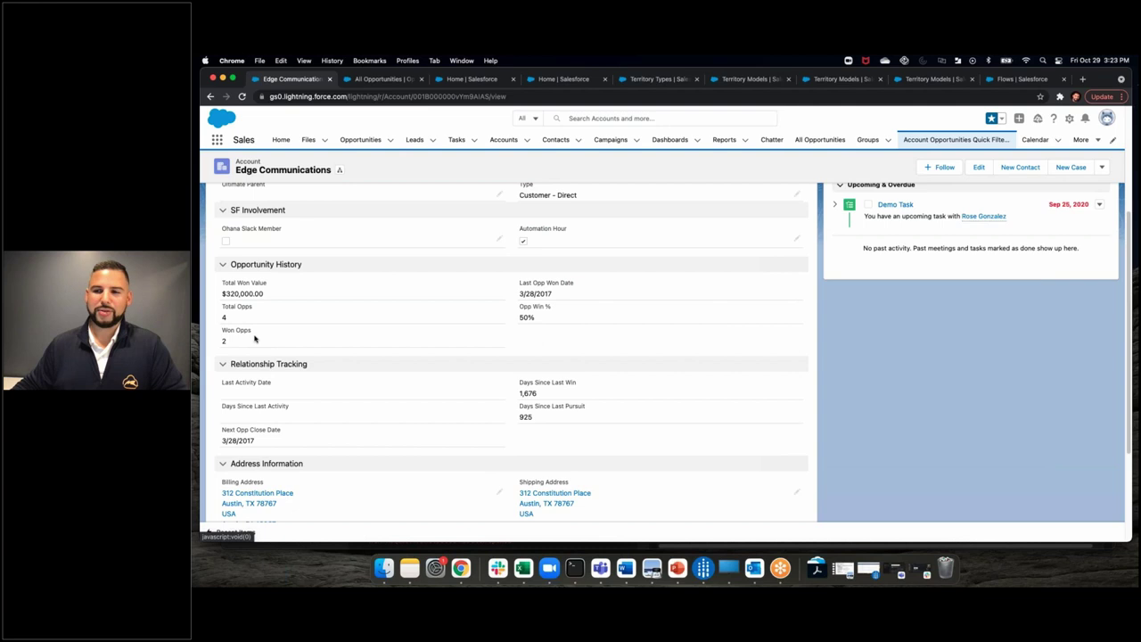
scroll(250, 375, "down", 4)
left_click(242, 94)
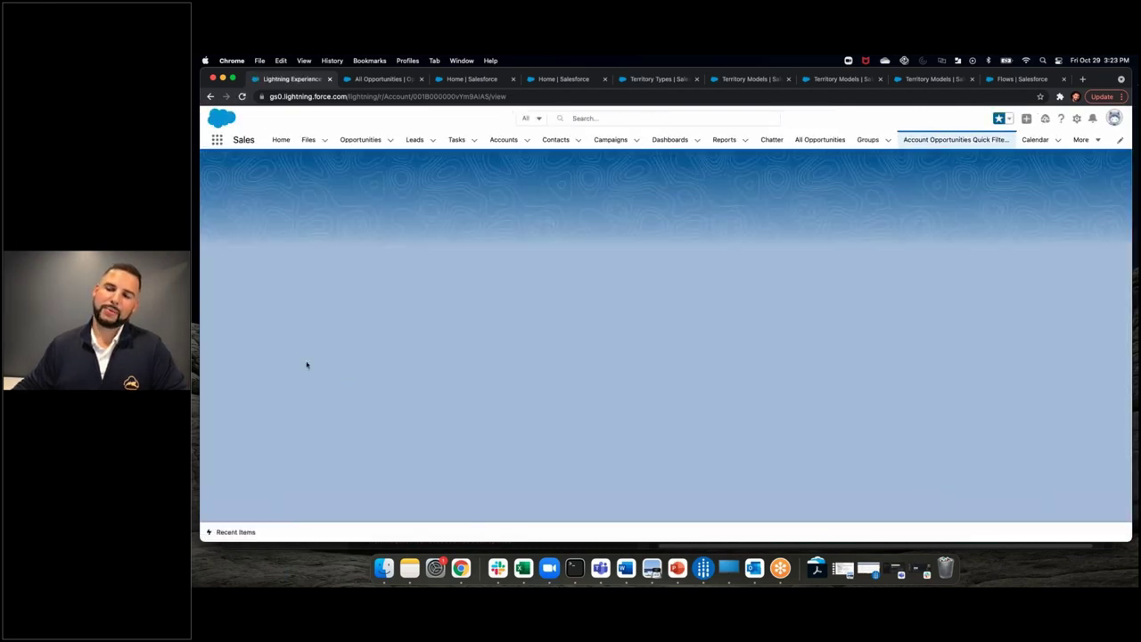
scroll(482, 378, "down", 10)
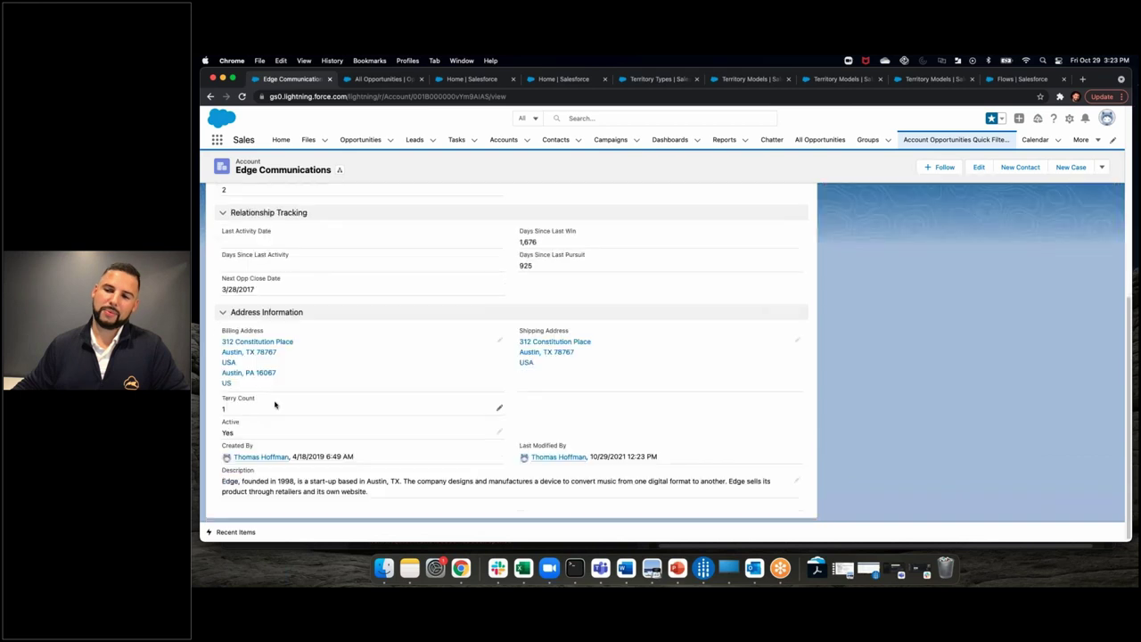
scroll(419, 321, "up", 10)
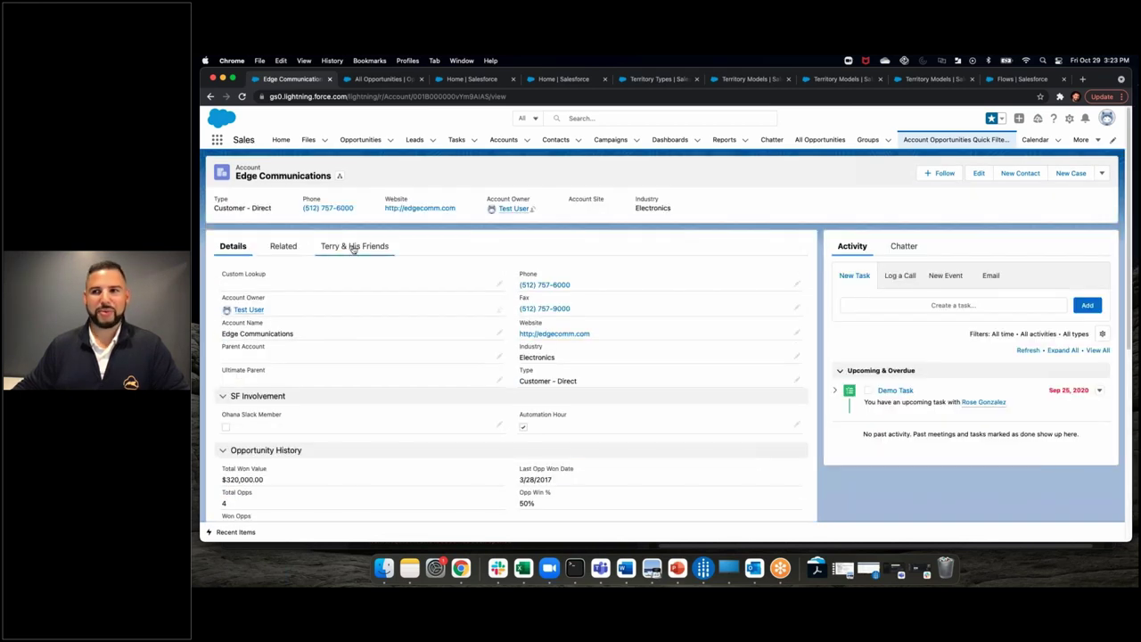
left_click(353, 247)
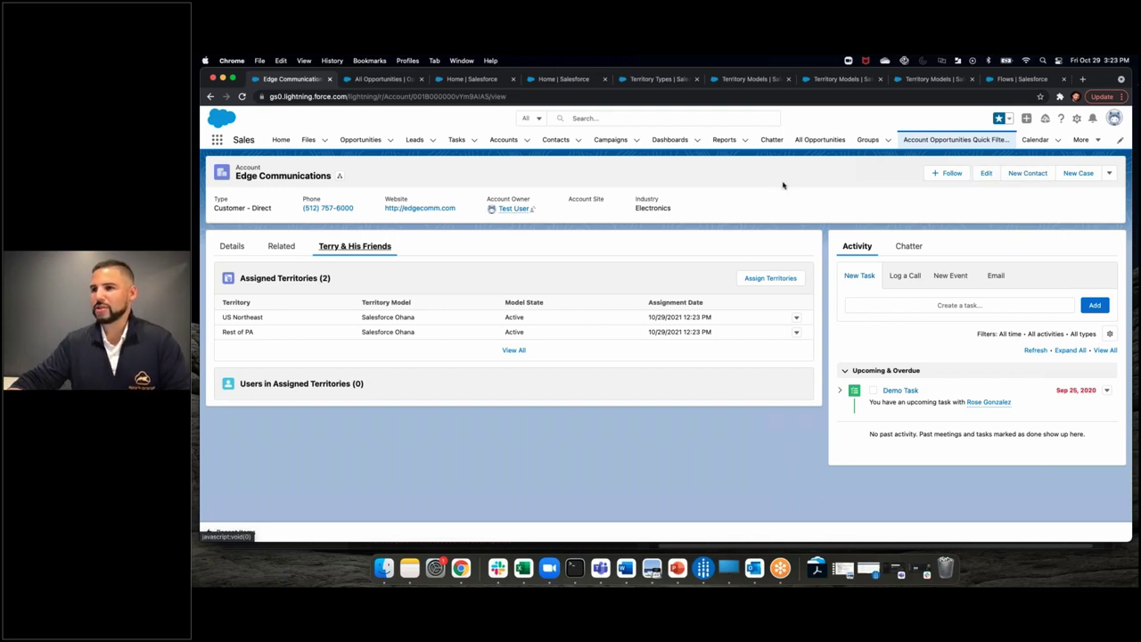
- Create a new report using the Accounts report type
left_click(1079, 139)
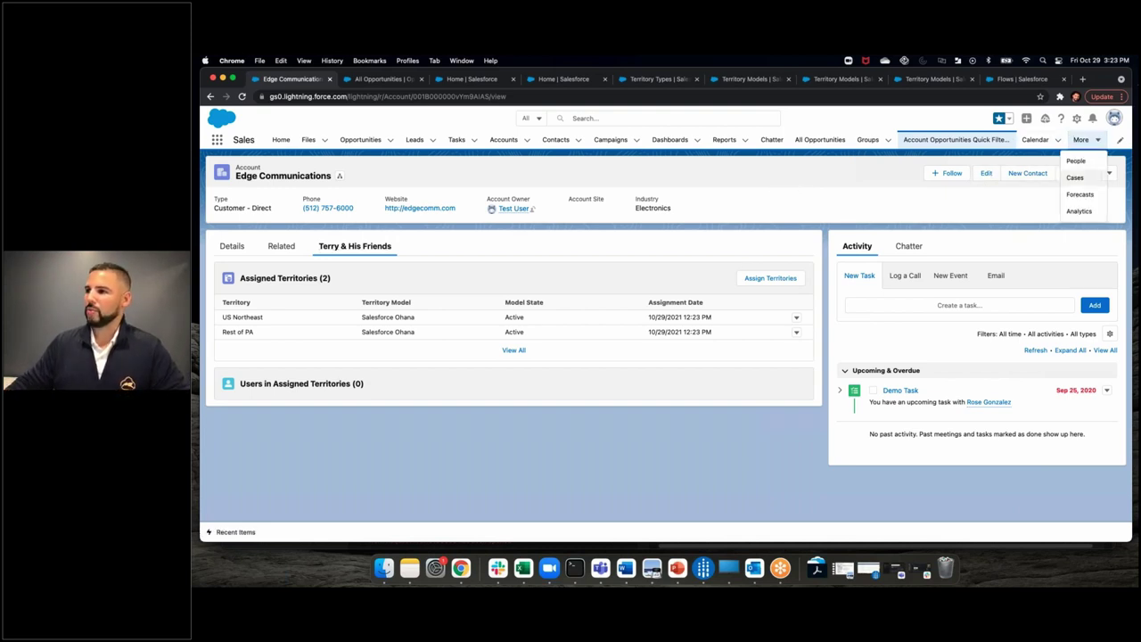
left_click(725, 141)
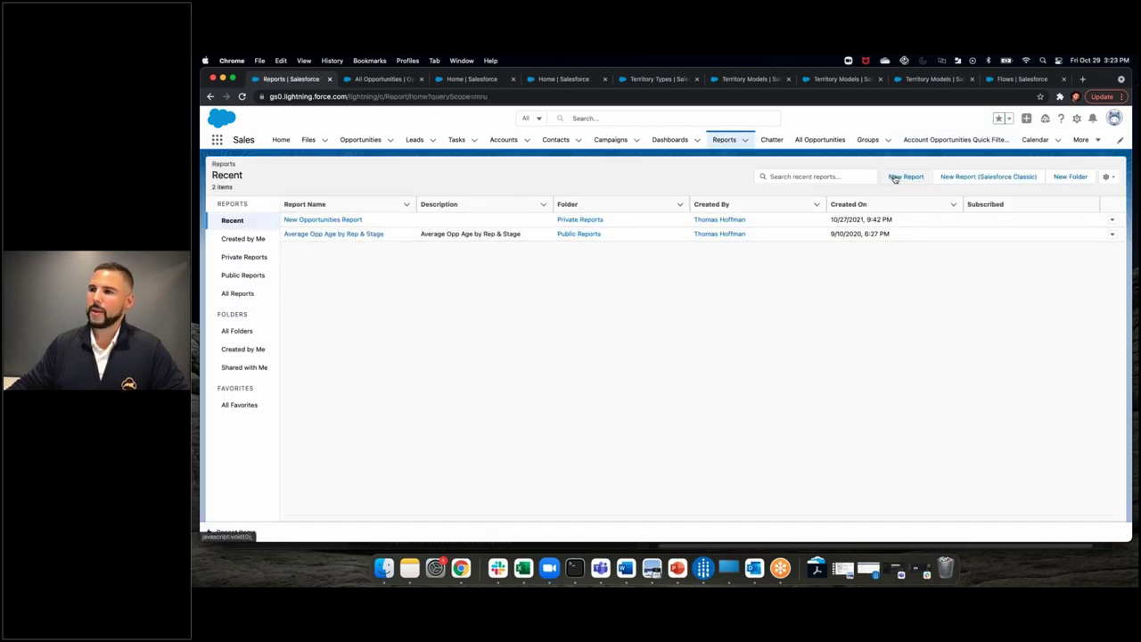
left_click(895, 178)
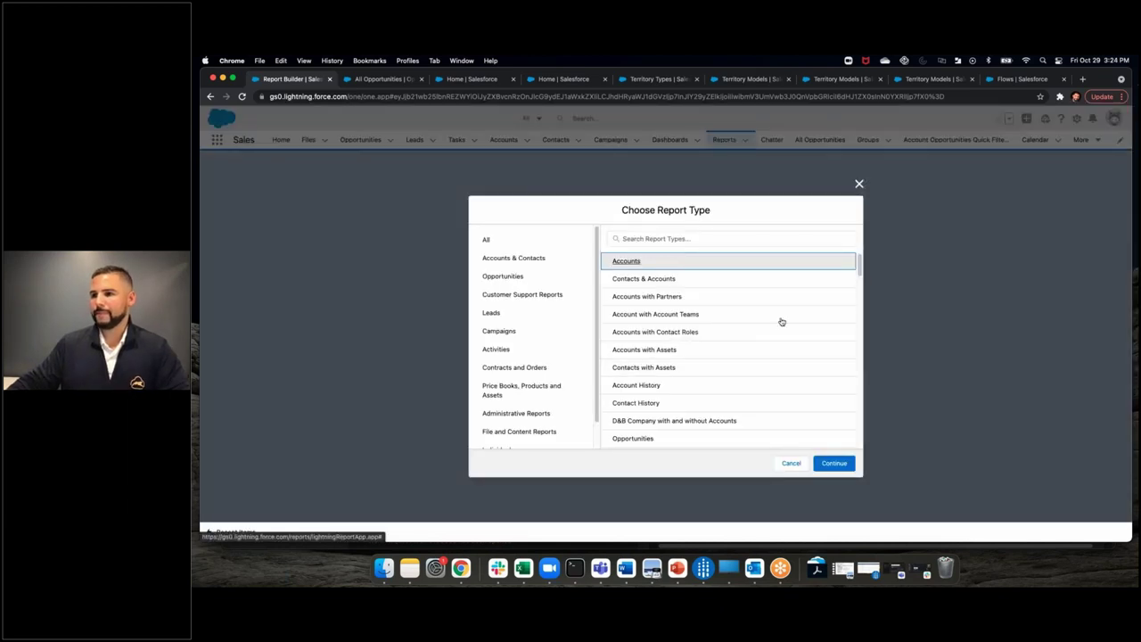
left_click(834, 462)
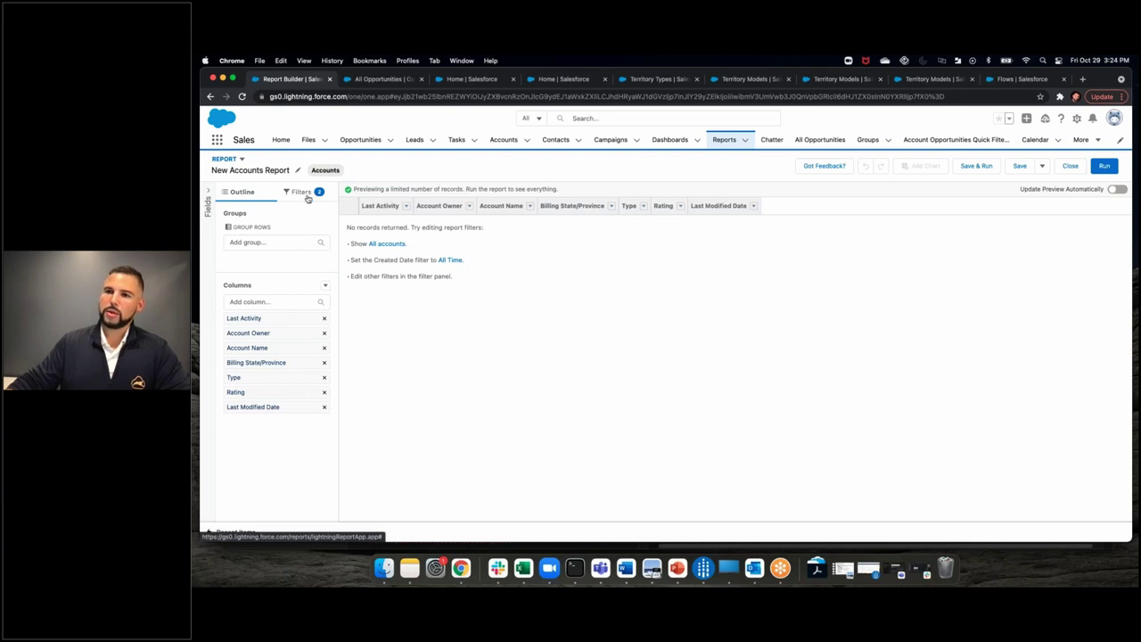
- Add the Territory Label column to the new accounts report
left_click(252, 302)
type("ter")
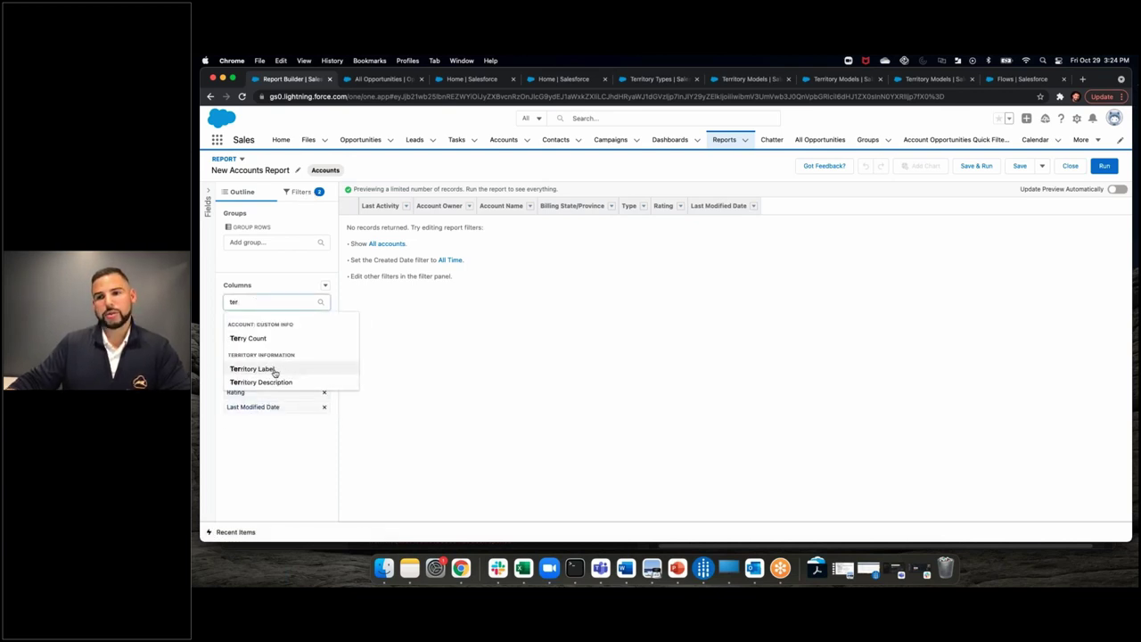
left_click(253, 368)
- Set the report's Show Me filter to All accounts
left_click(301, 192)
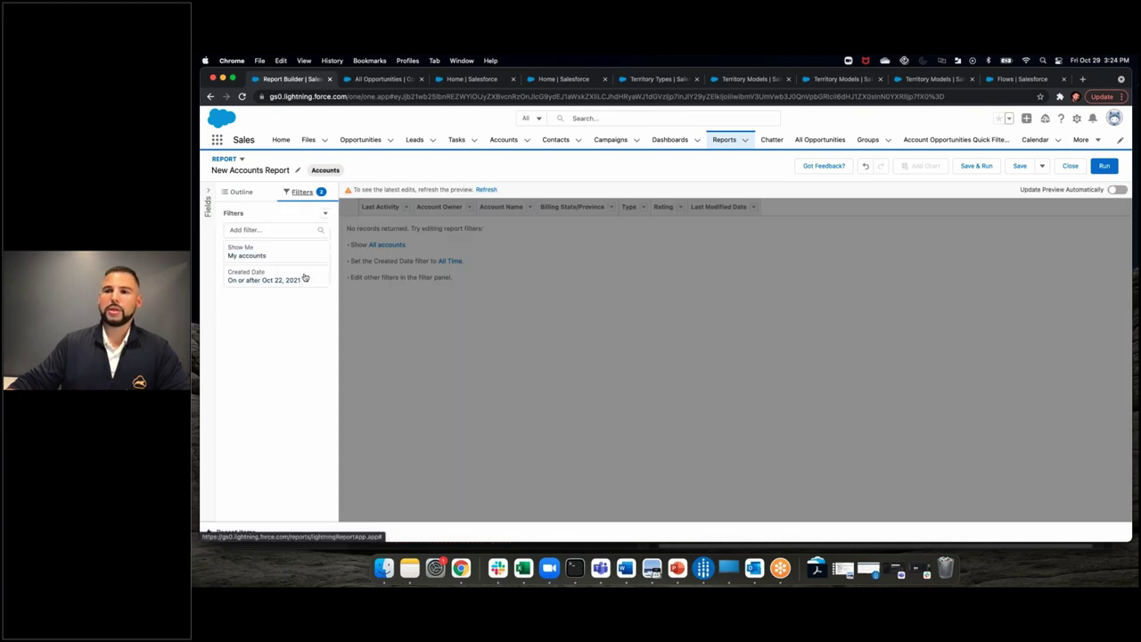
left_click(305, 278)
left_click(405, 268)
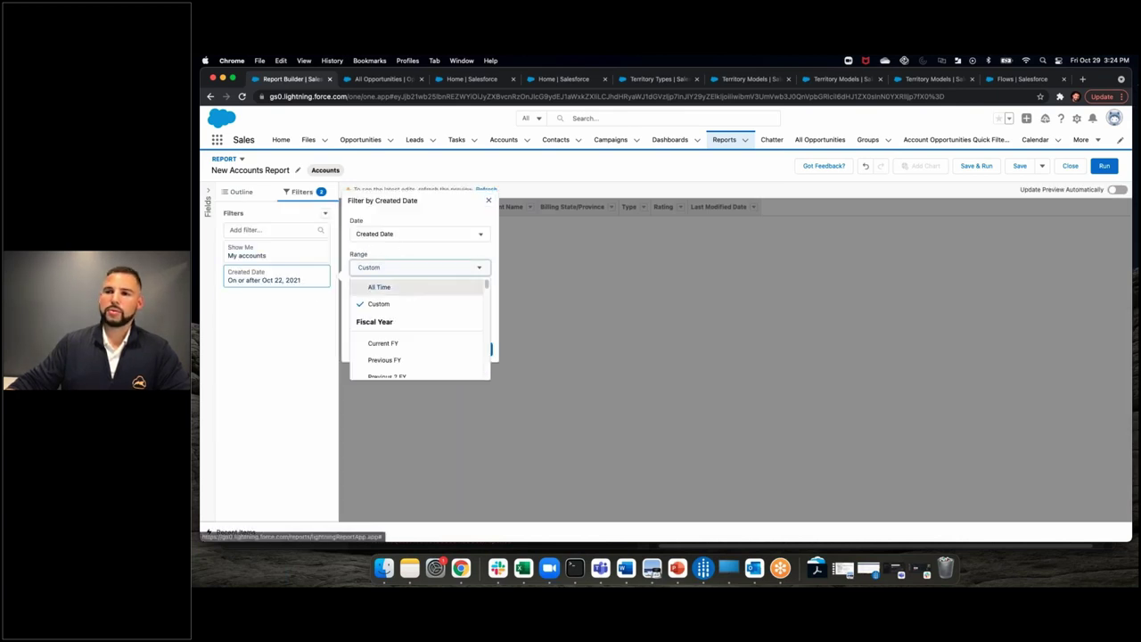
left_click(301, 255)
left_click(390, 257)
left_click(385, 343)
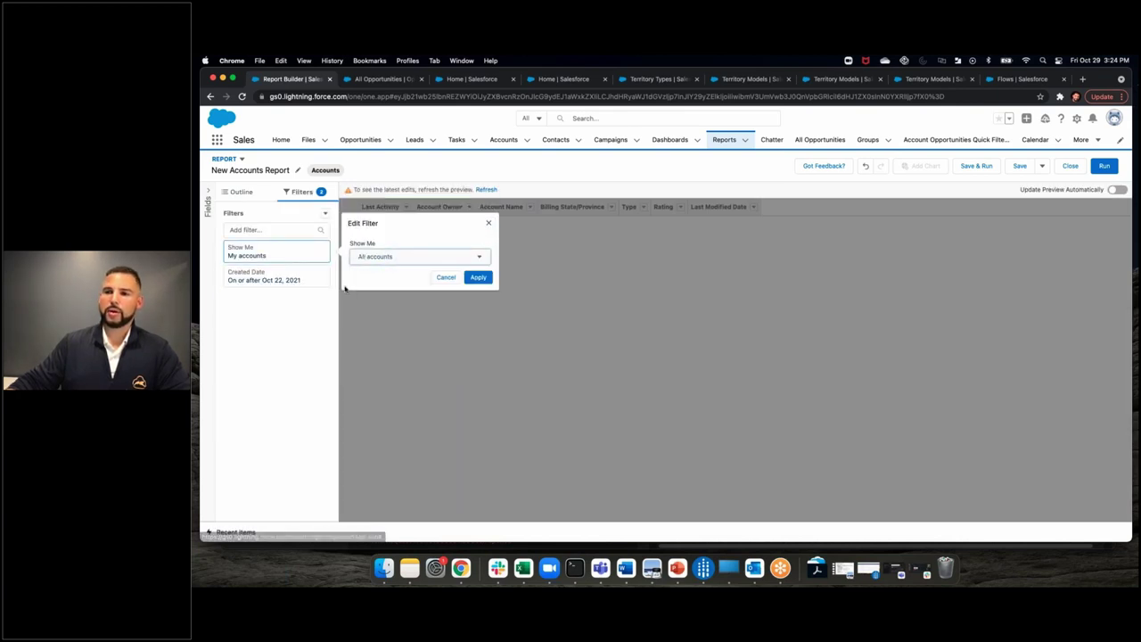
left_click(477, 277)
- Set the report's Created Date filter range to All Time and refresh the preview
left_click(297, 279)
left_click(397, 268)
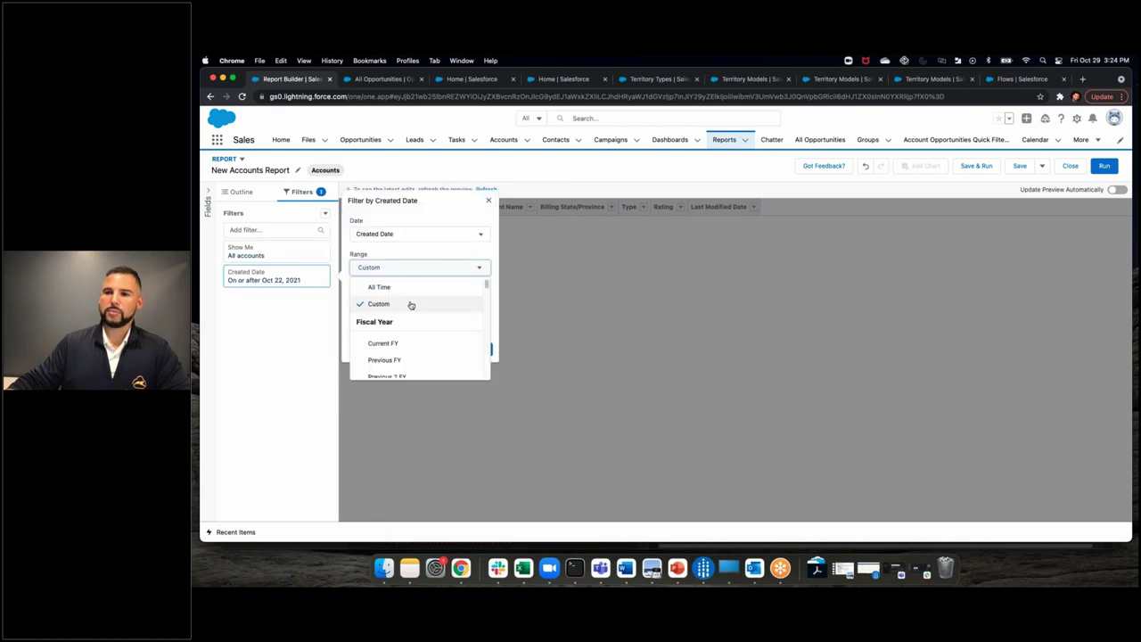
left_click(382, 286)
left_click(477, 304)
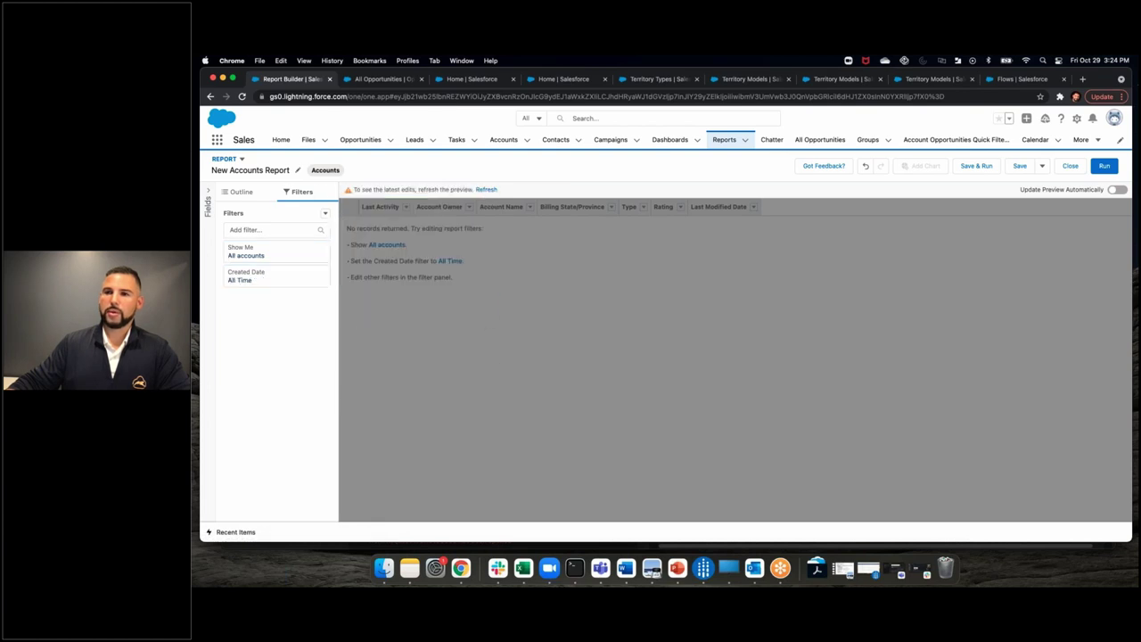
left_click(254, 194)
left_click(486, 189)
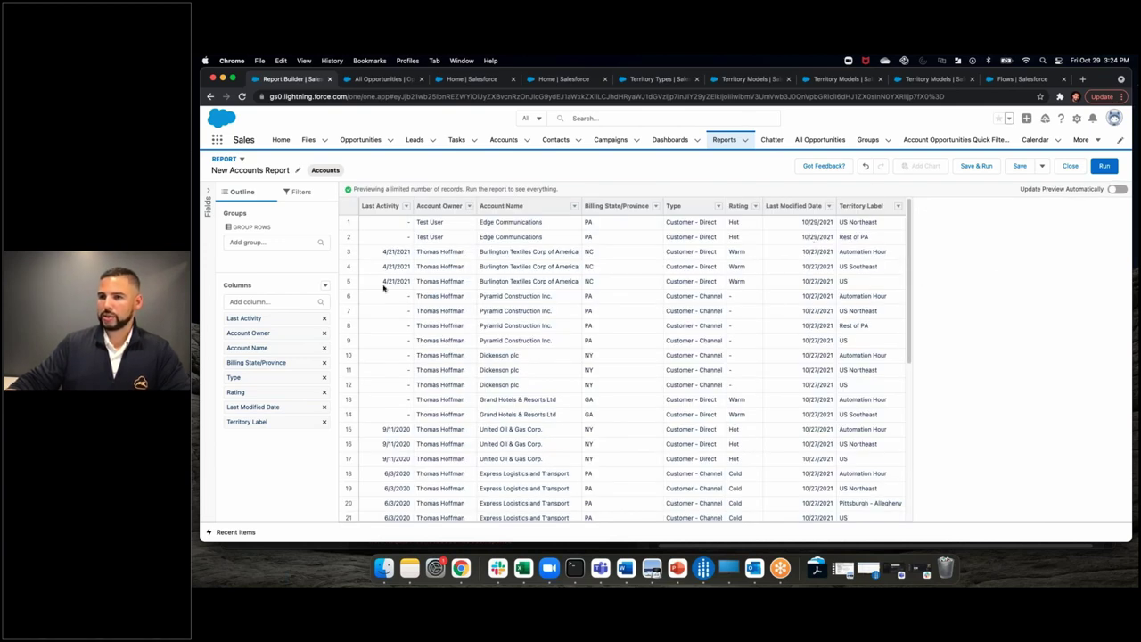
- Group the report rows by Territory Label, run the report and look through the accounts in each territory
left_click_drag(268, 421, 289, 259)
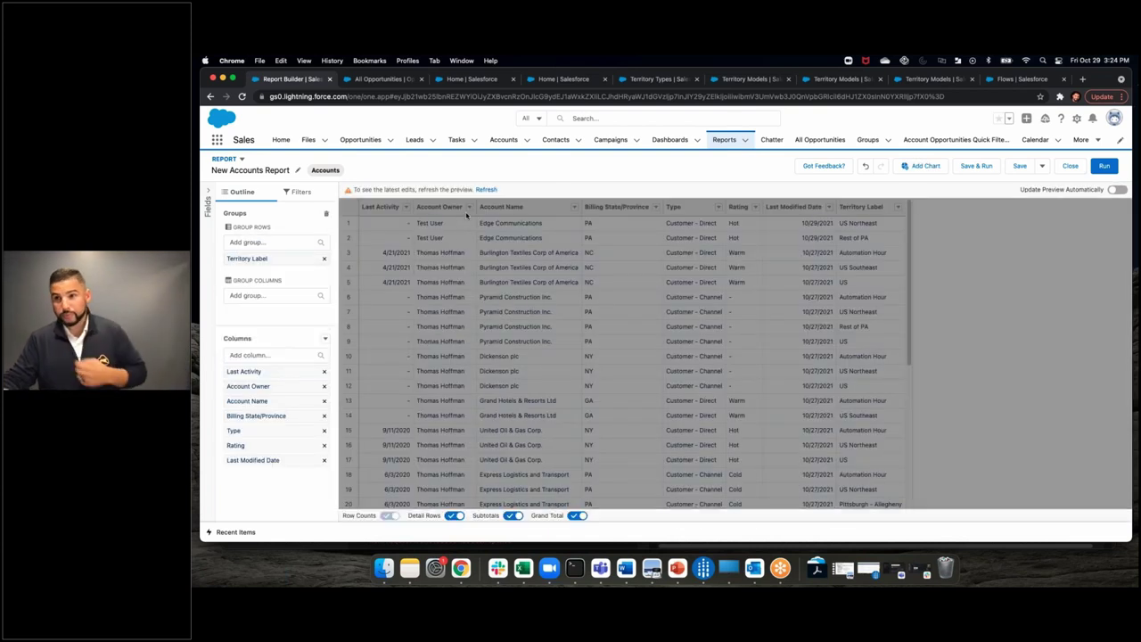
left_click(488, 189)
left_click(1106, 166)
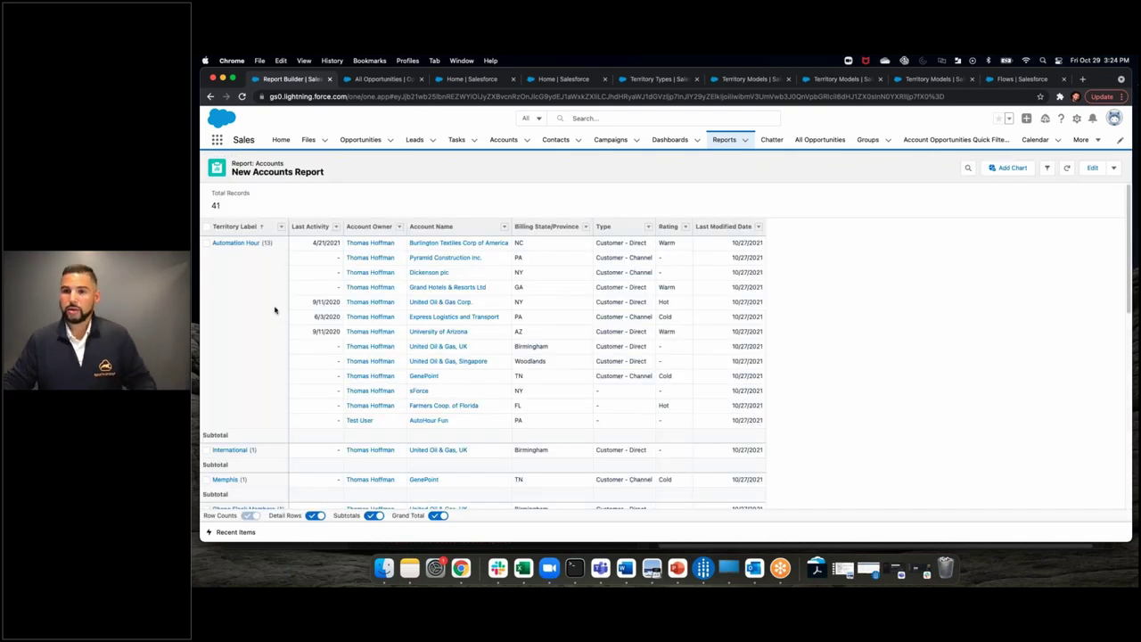
scroll(286, 326, "down", 3)
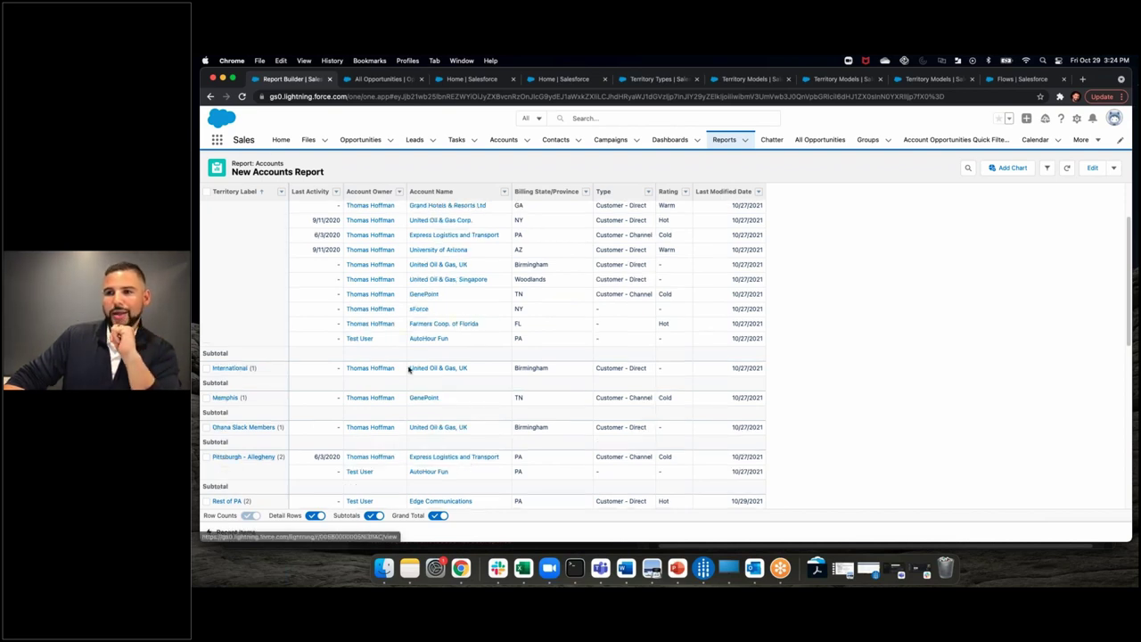
scroll(267, 276, "up", 3)
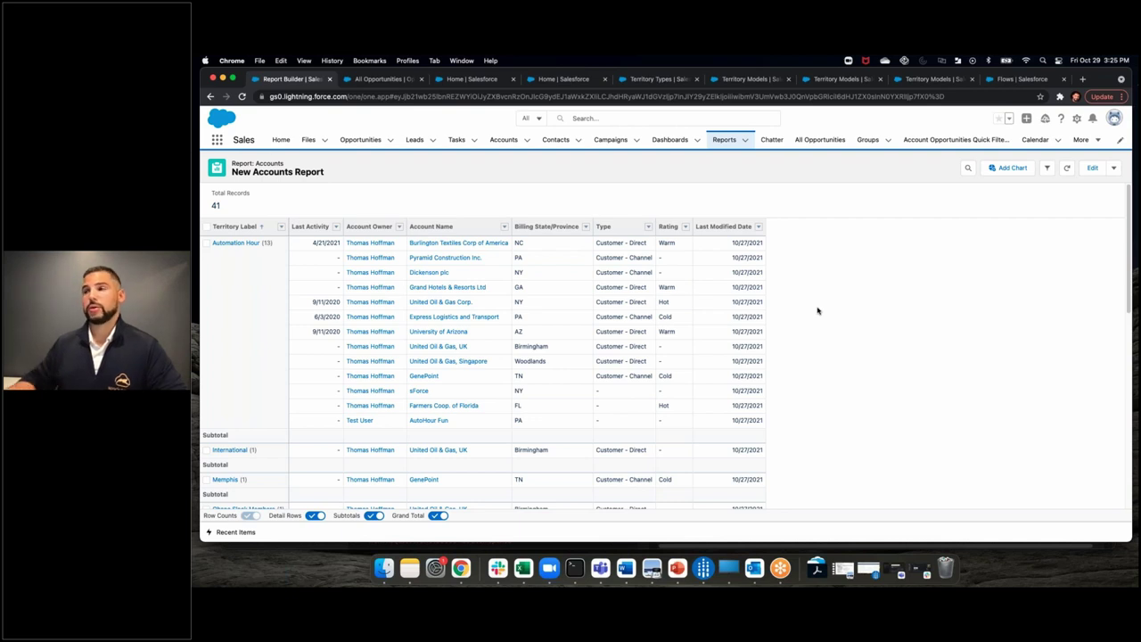
- Add a report filter for Territory Label equals International and run the report
left_click(1046, 170)
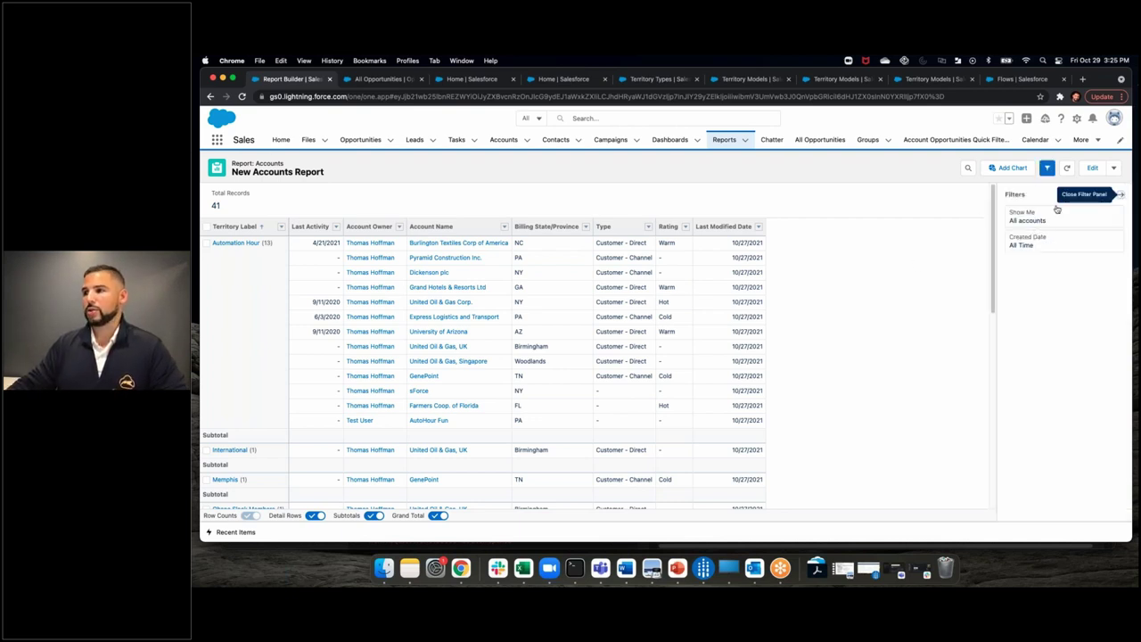
left_click(1092, 168)
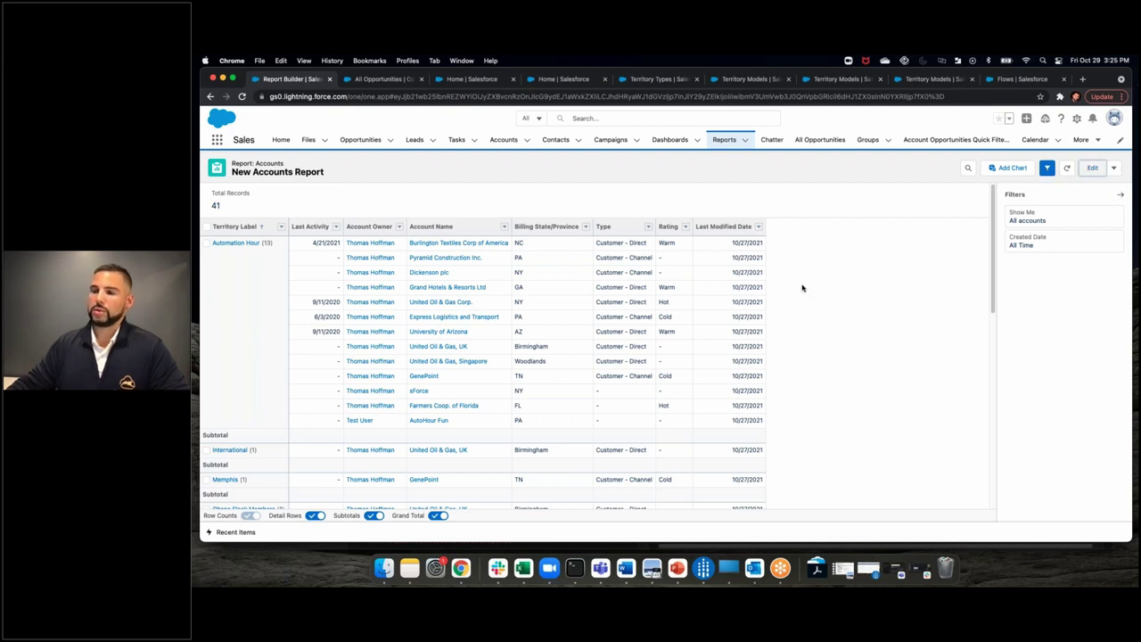
left_click(301, 191)
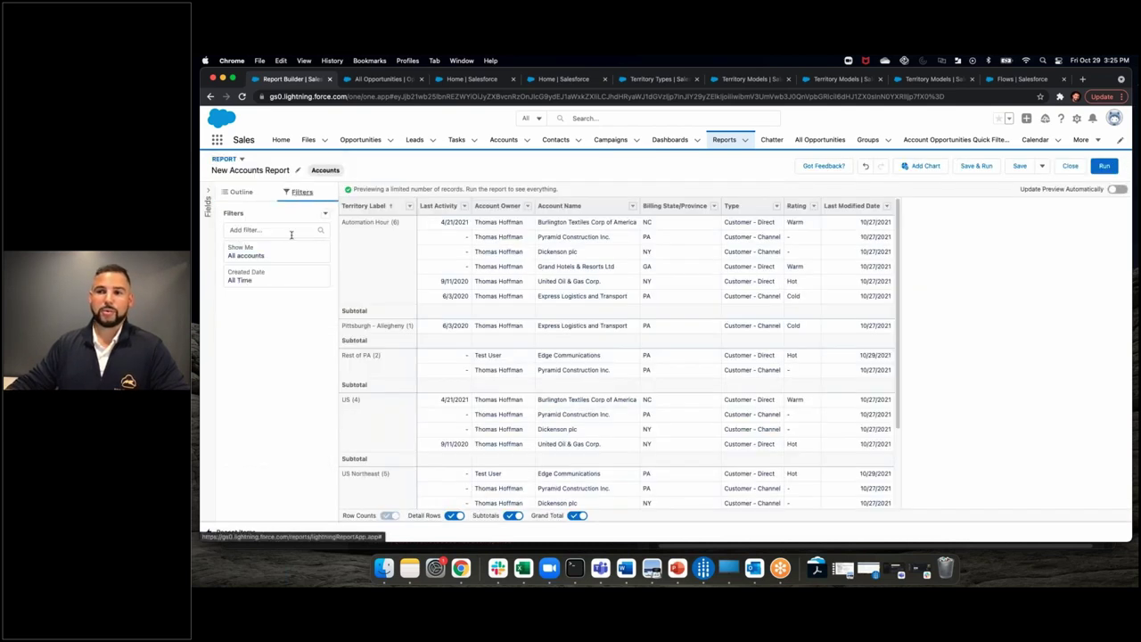
left_click(263, 231)
type("terr")
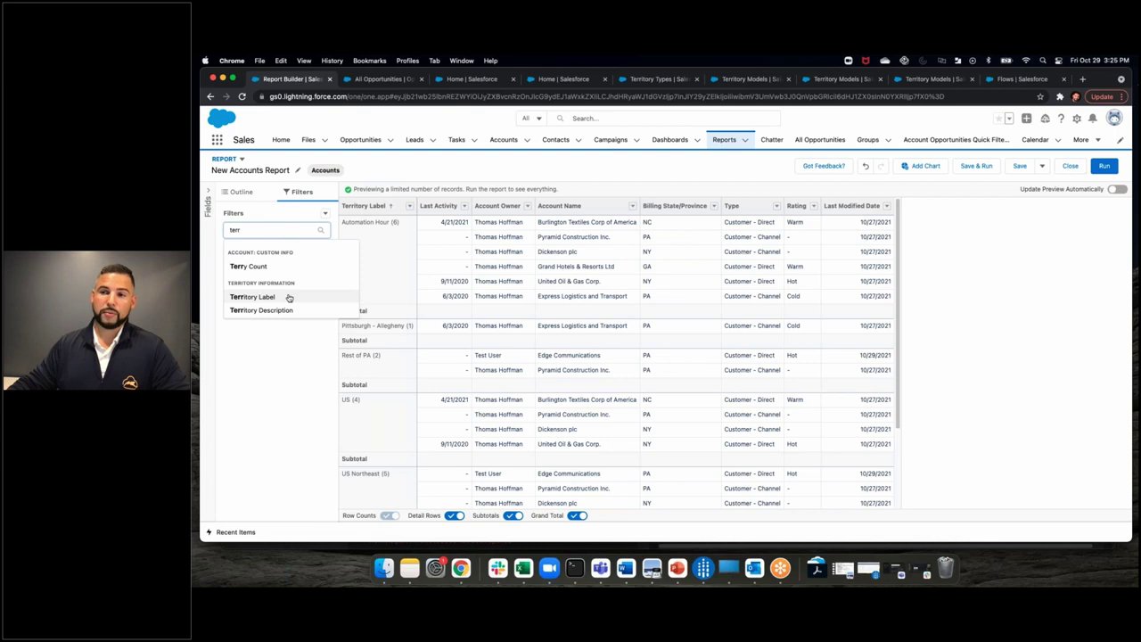
left_click(288, 295)
left_click(406, 310)
type("US")
key("BackSpace")
key("BackSpace")
type("International")
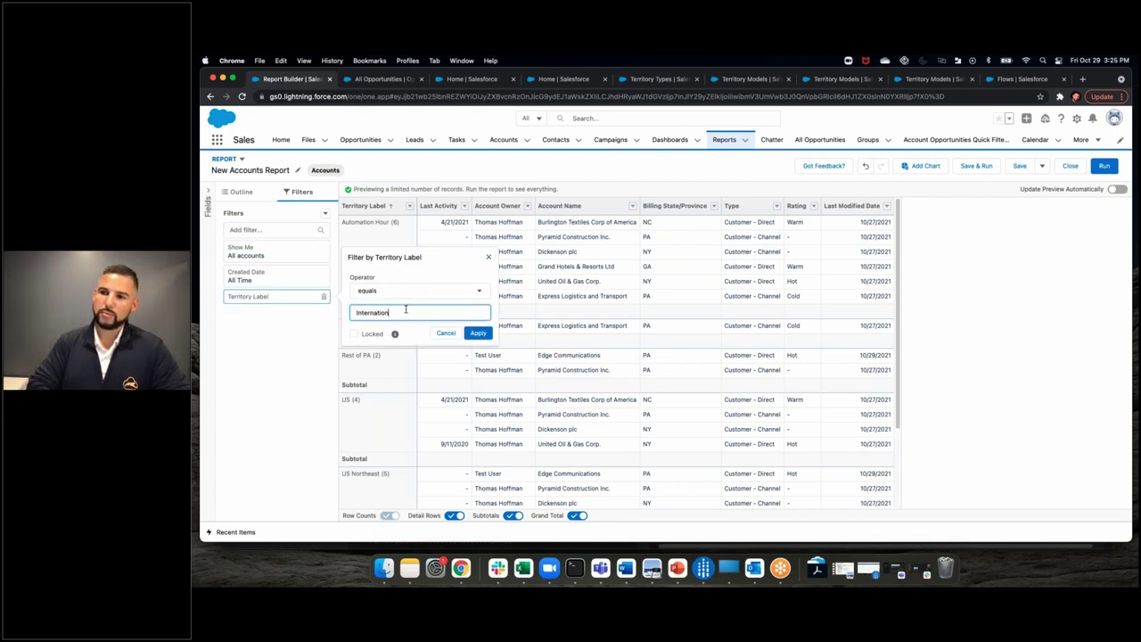
left_click(477, 332)
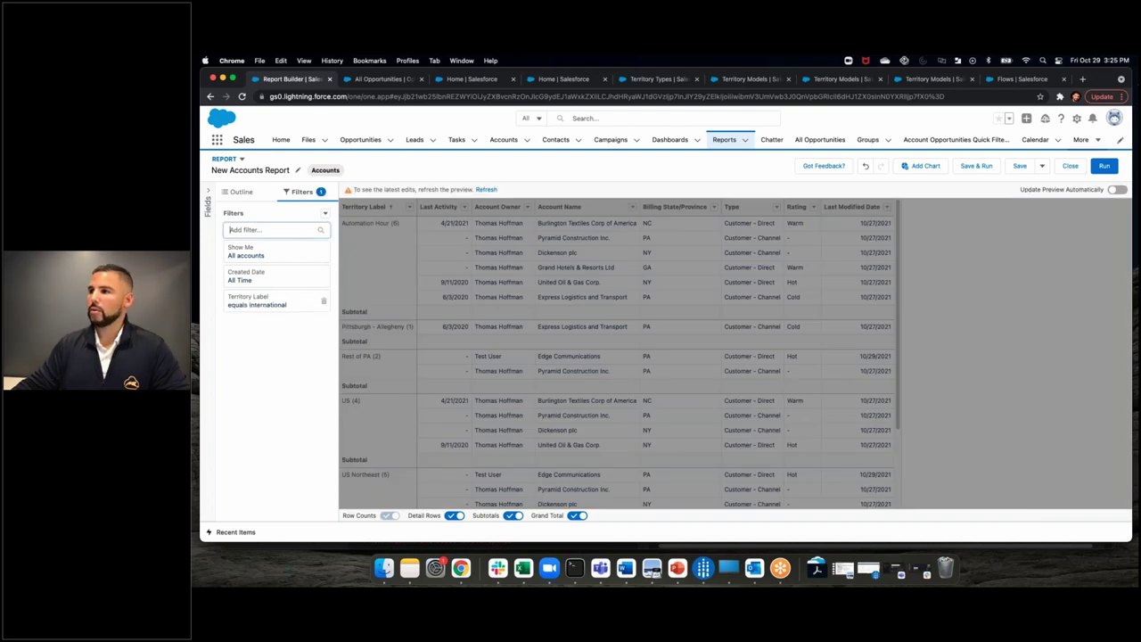
left_click(1104, 166)
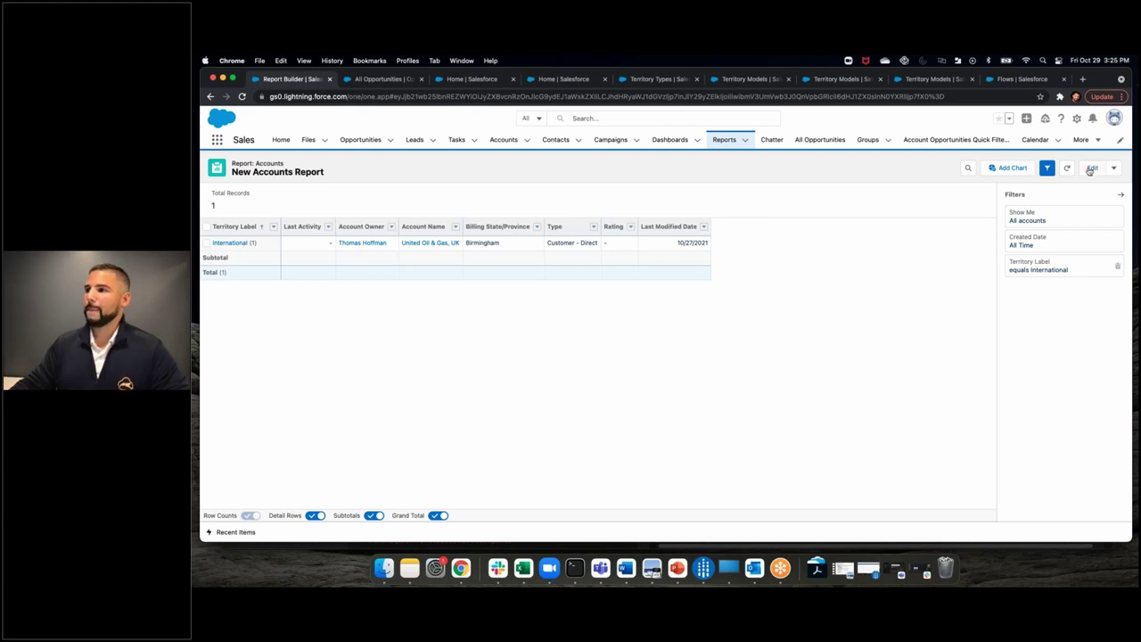
left_click(503, 140)
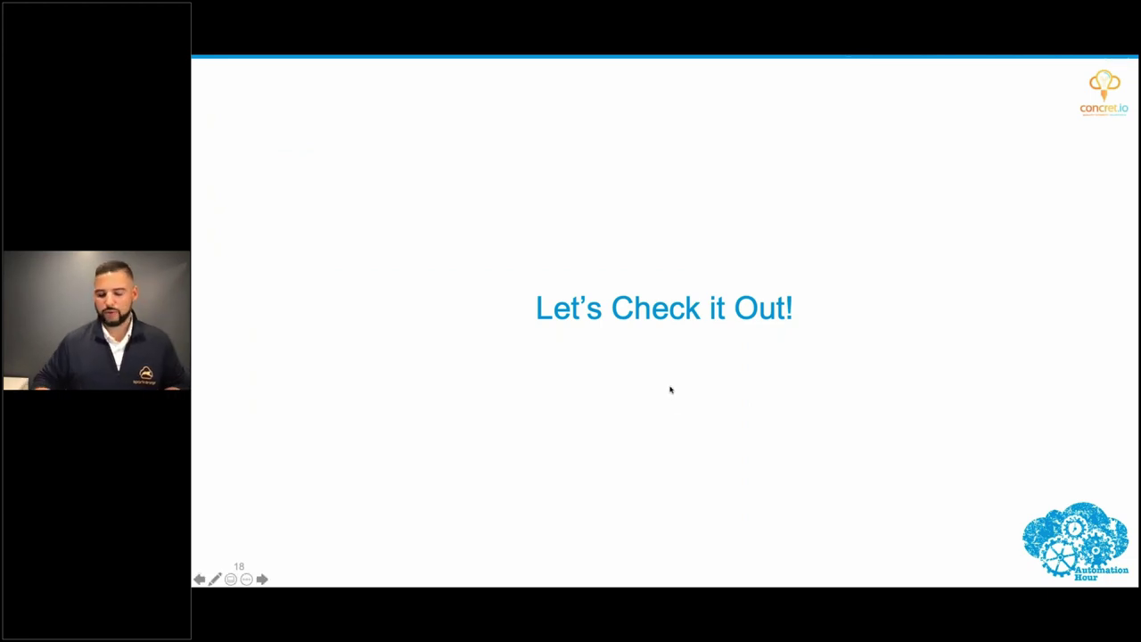
key("Right")
key("Right")
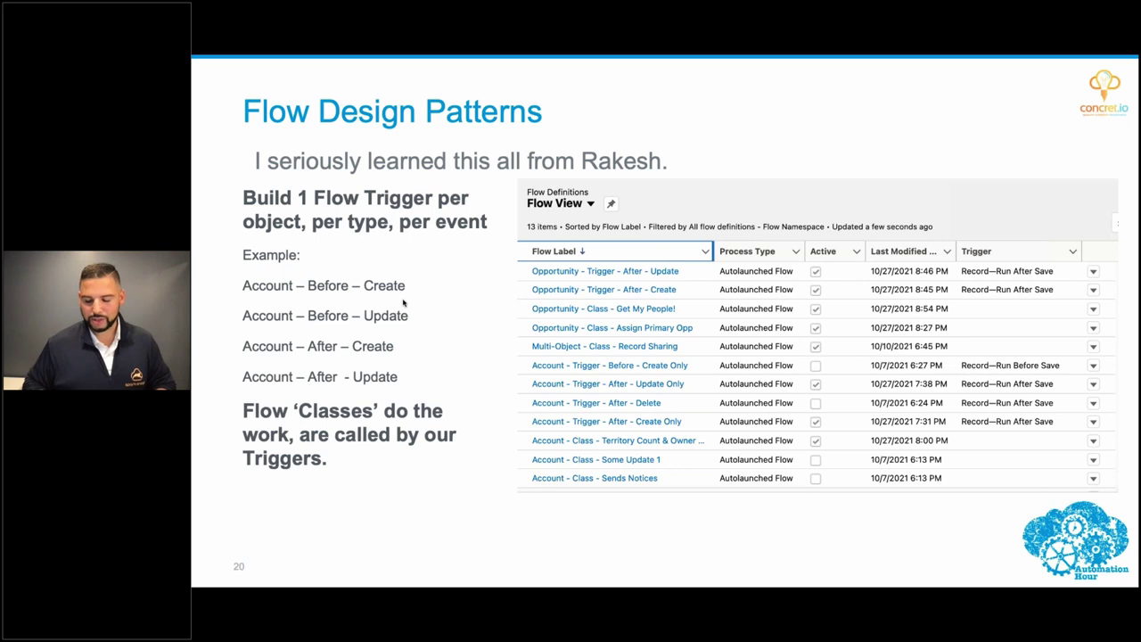
key("Right")
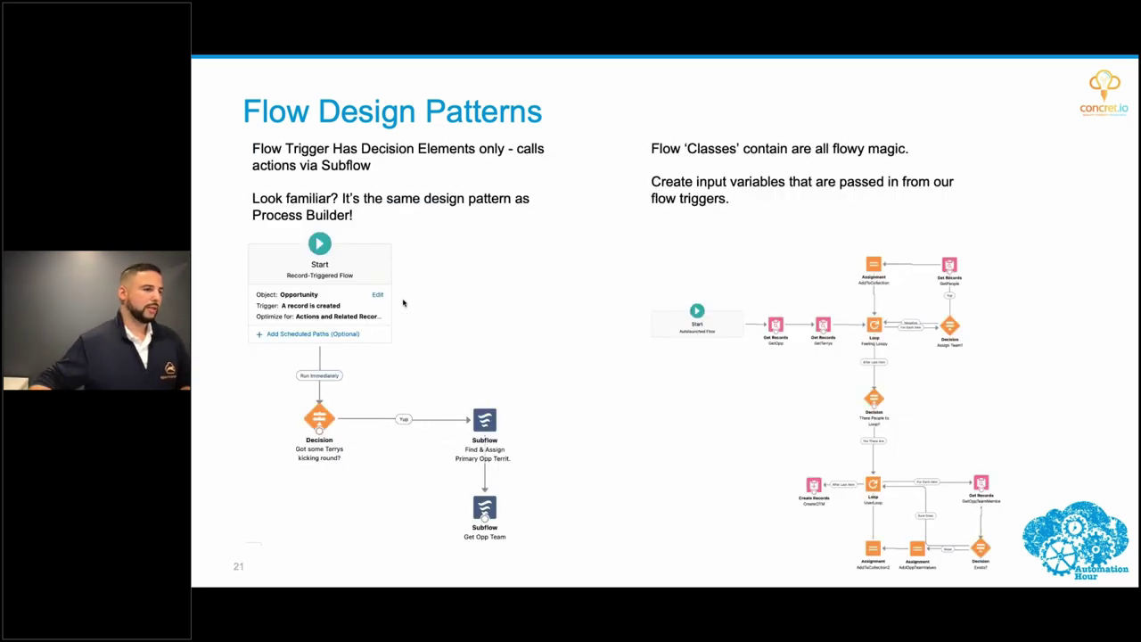
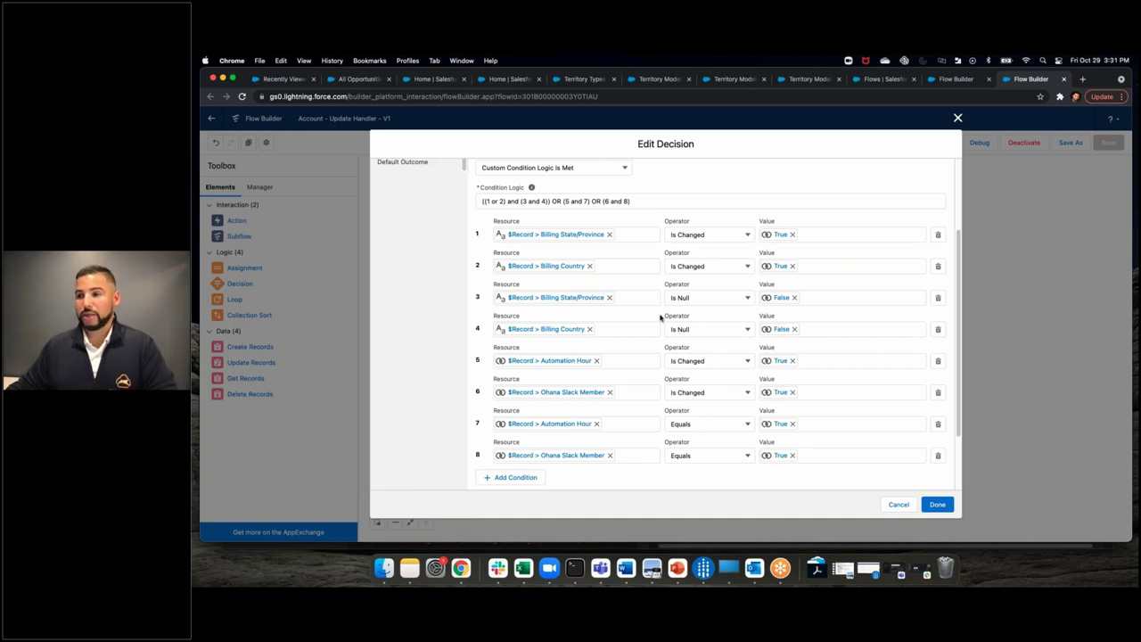
- Review the decision's condition logic and its billing, Automation Hour and Ohana Slack Member conditions in the Account - Update Handler flow
scroll(635, 379, "down", 1)
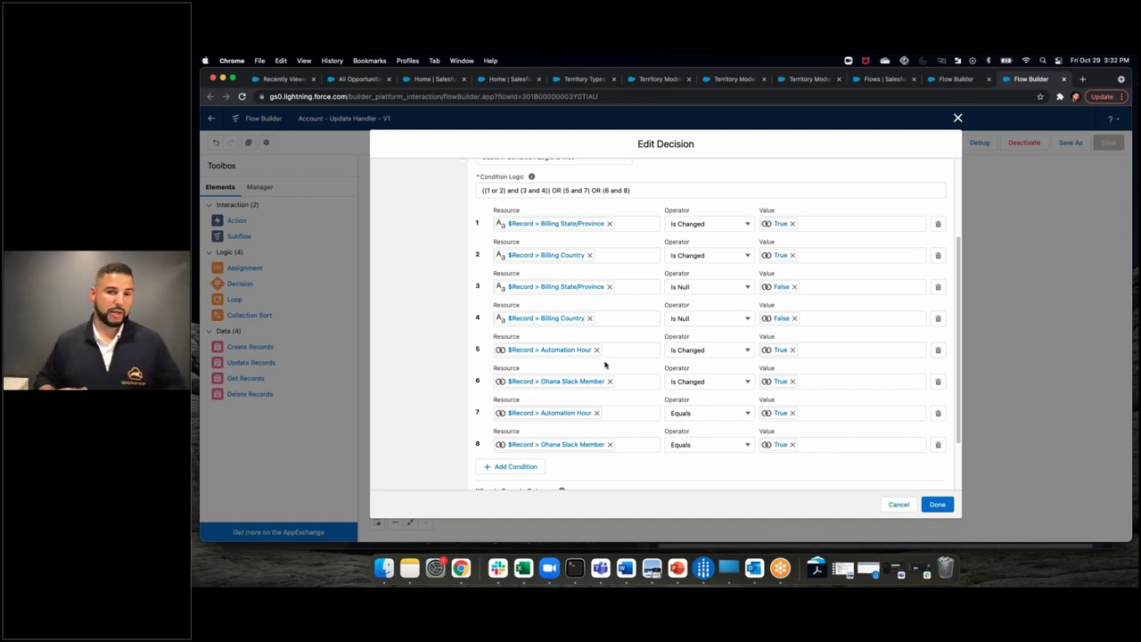
- Leave the decision and review the get Territory Associations lookup in the Account - Class - Territory Count & Owner Update flow
scroll(682, 353, "up", 5)
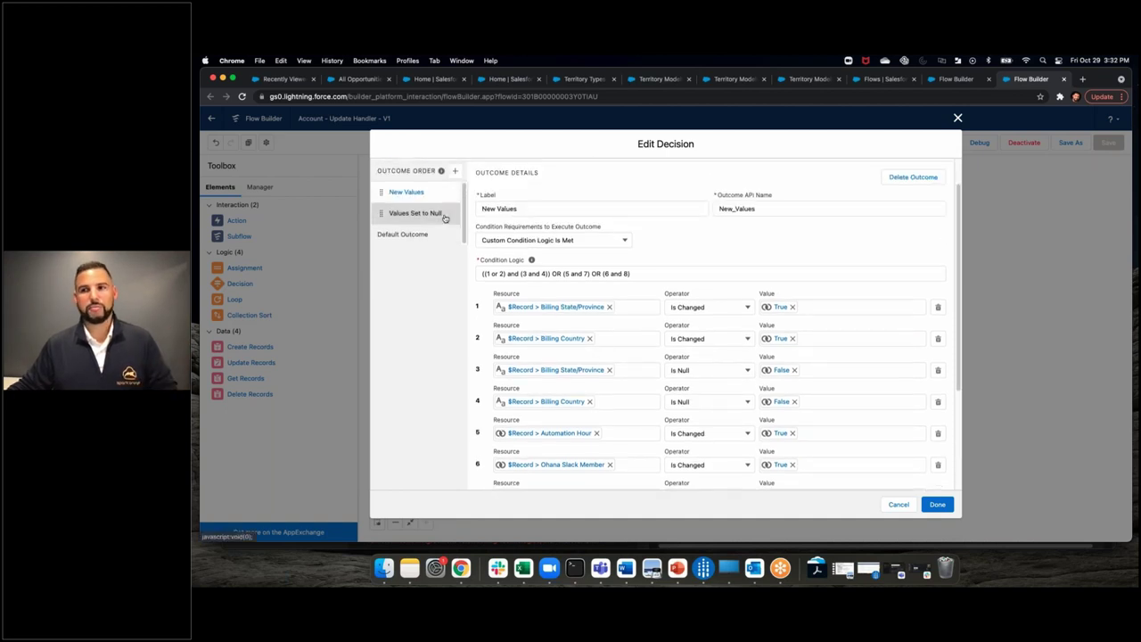
left_click(897, 504)
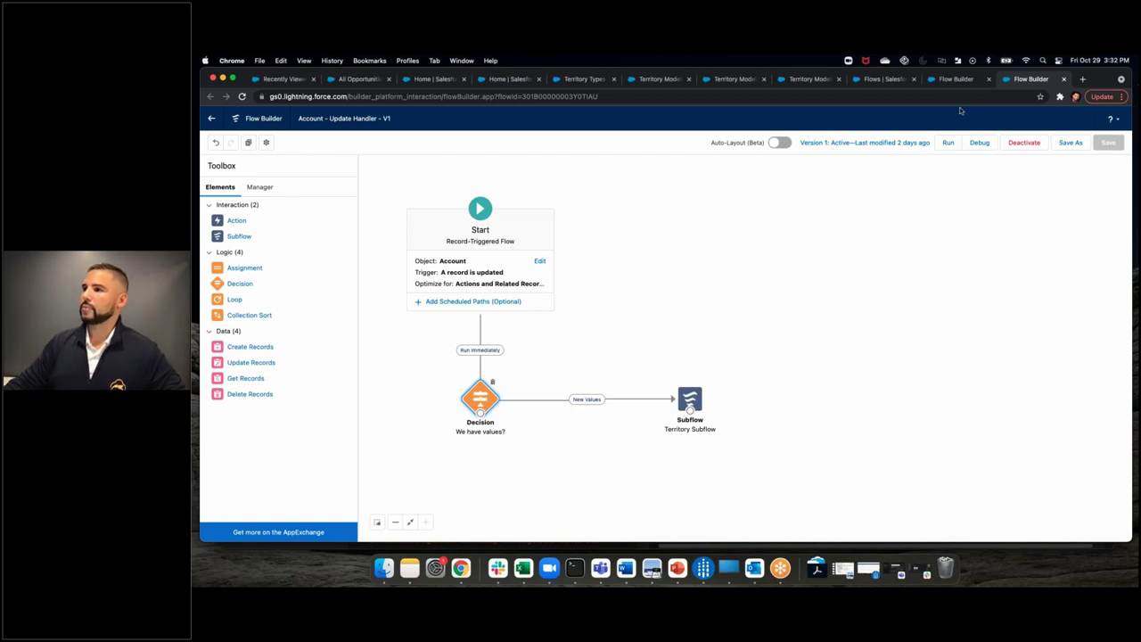
left_click(954, 80)
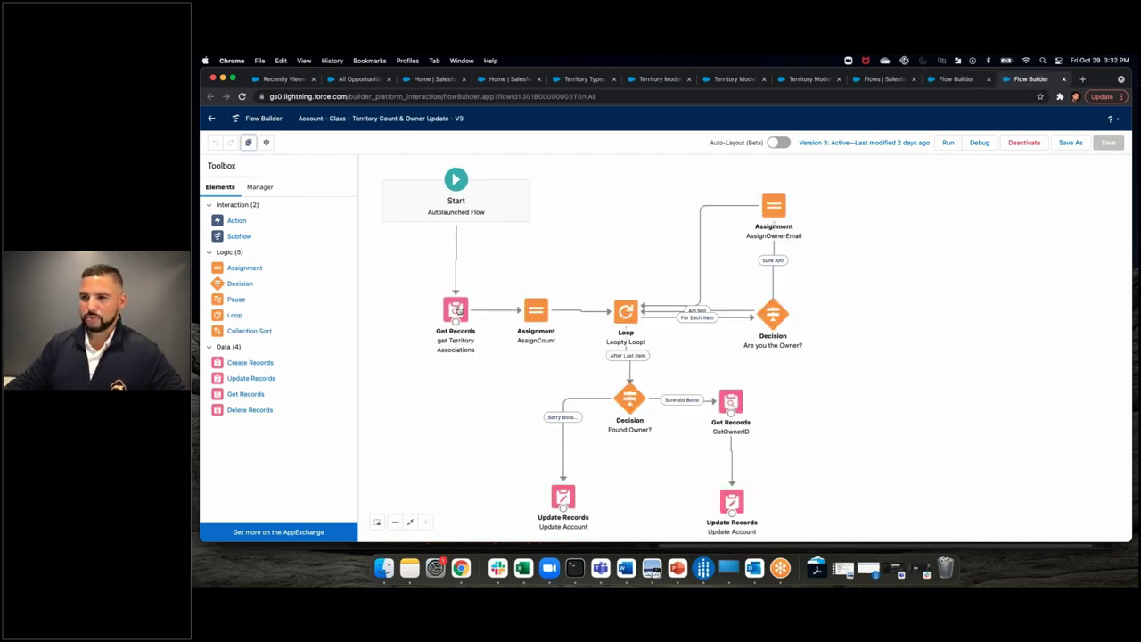
double_click(457, 309)
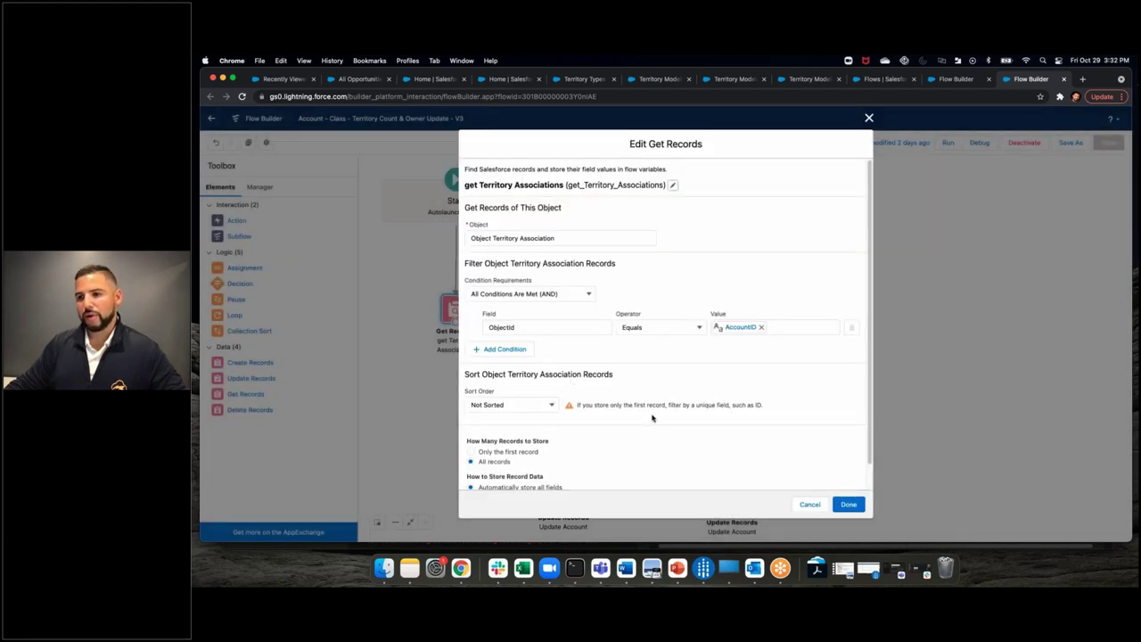
scroll(678, 437, "down", 2)
left_click(810, 505)
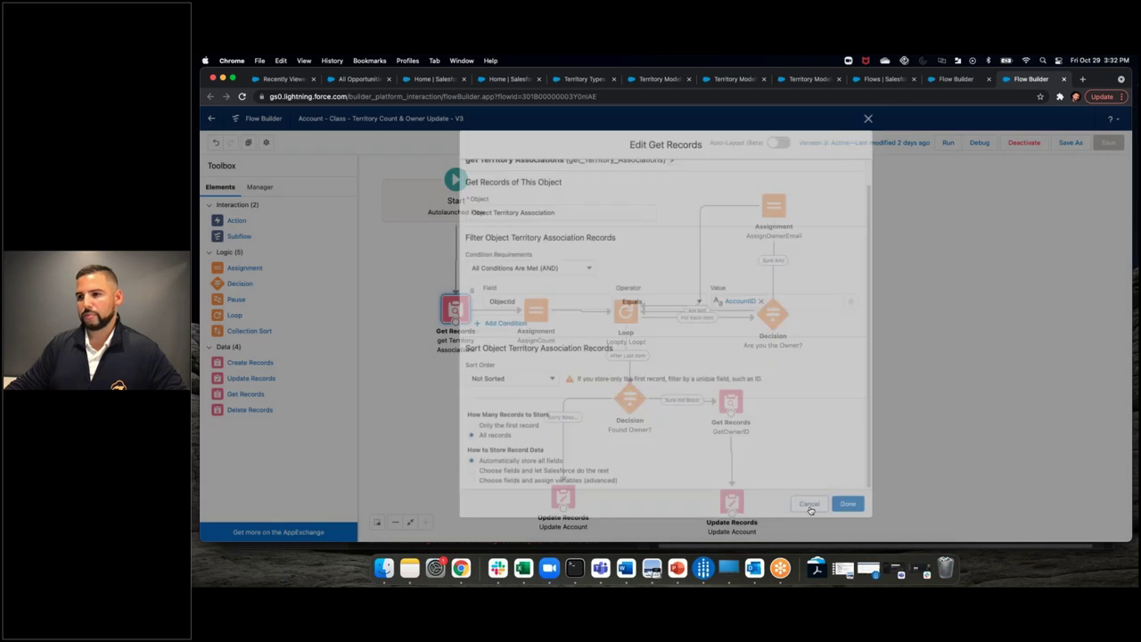
- Review the AssignCount assignment and the first condition's resource in the Are you the Owner? decision
double_click(537, 307)
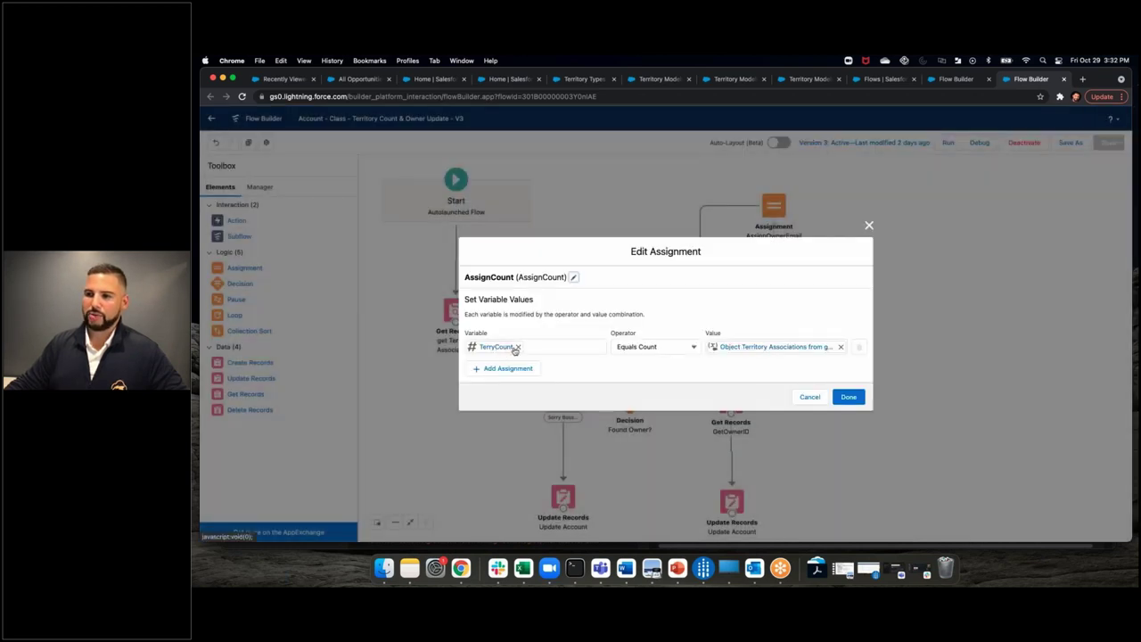
left_click(809, 398)
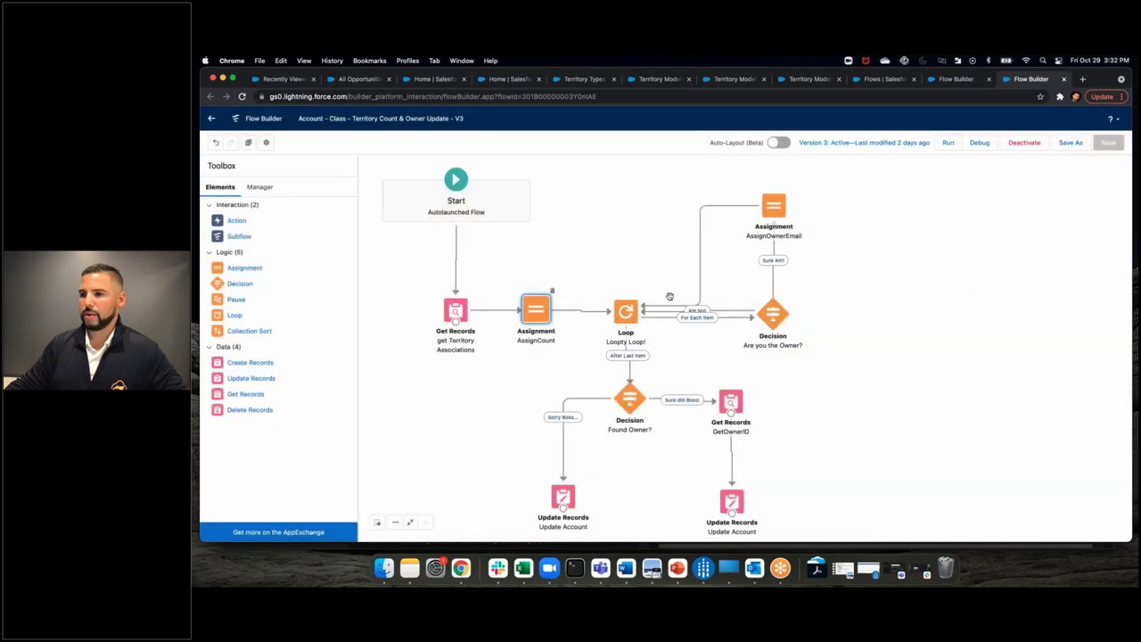
double_click(795, 316)
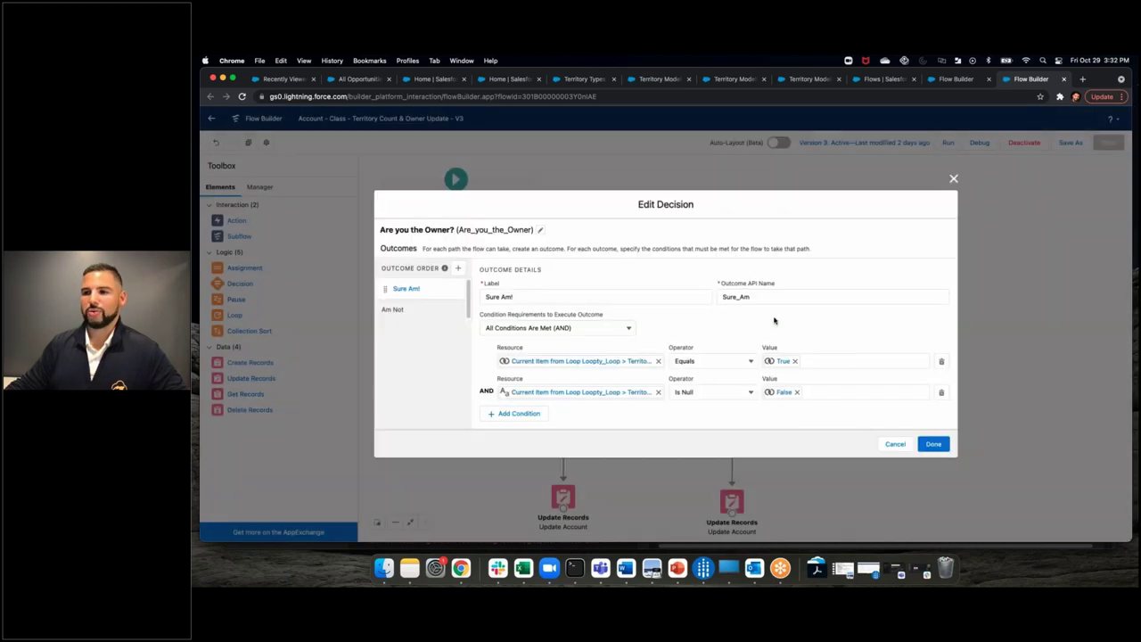
left_click(595, 361)
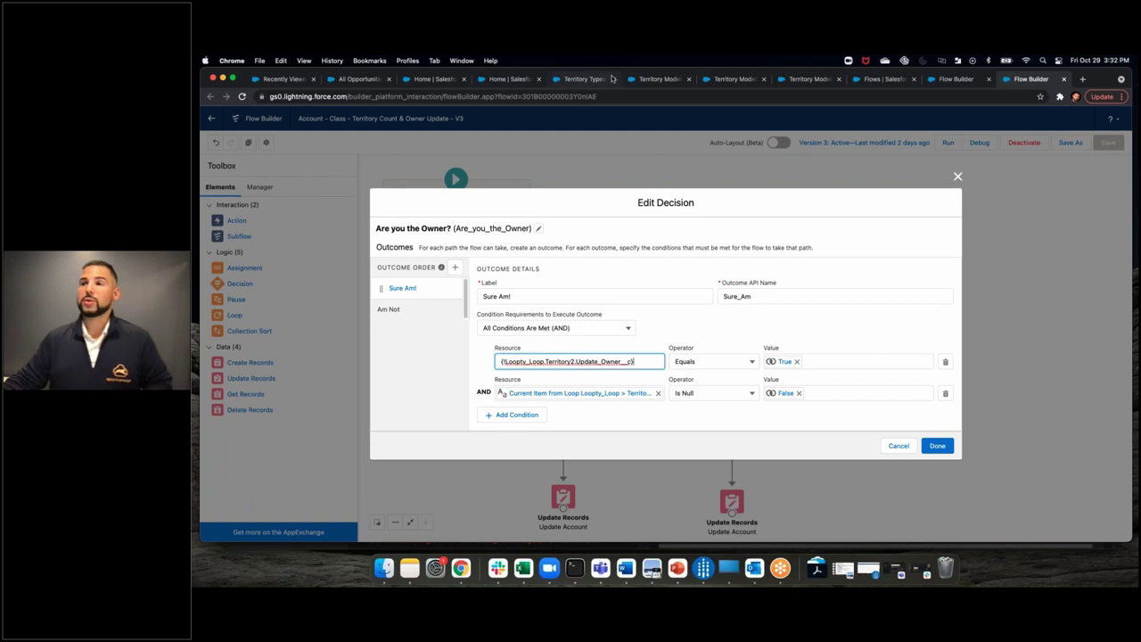
- Leave the Pittsburgh - Allegheny assignment rule unedited and preview its criteria from the Salesforce Ohana model's rule list
left_click(660, 79)
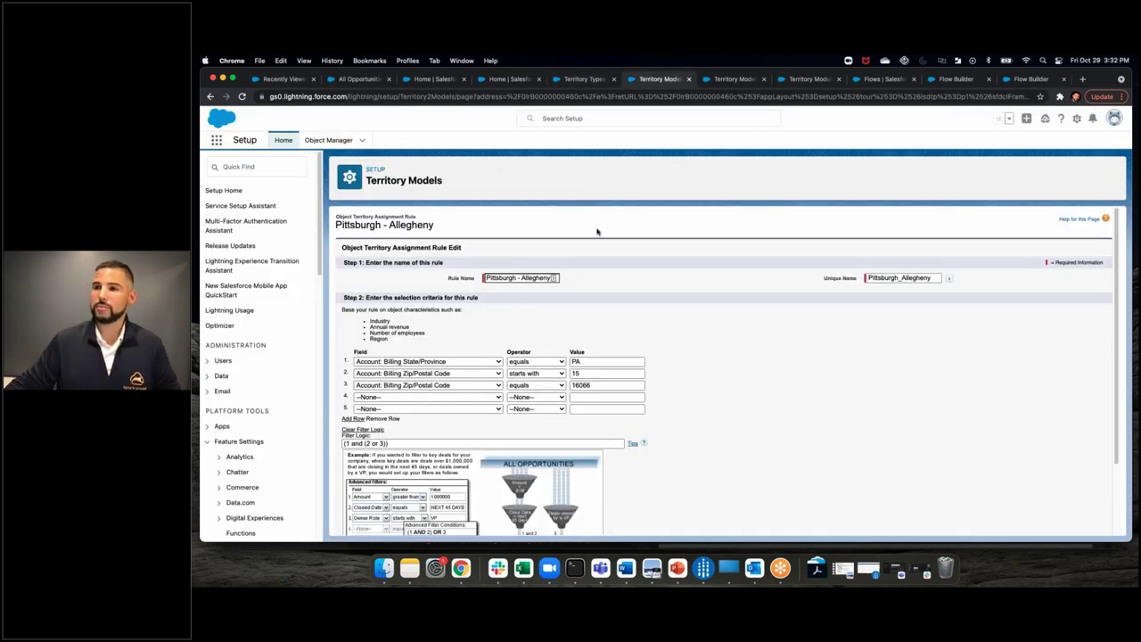
scroll(756, 303, "down", 5)
left_click(639, 522)
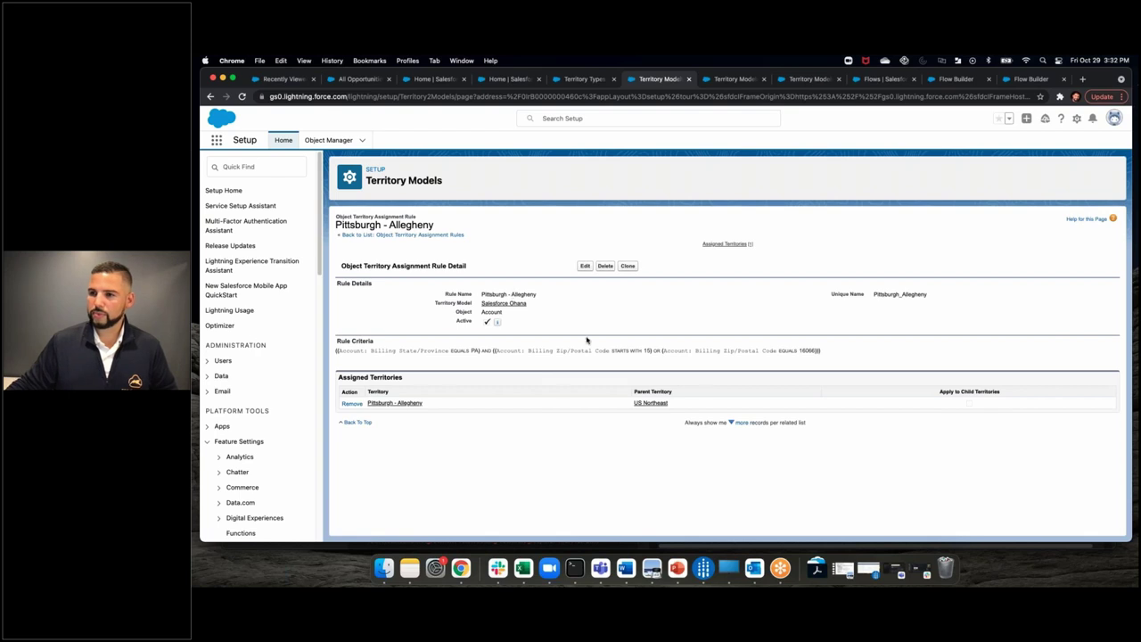
left_click(444, 234)
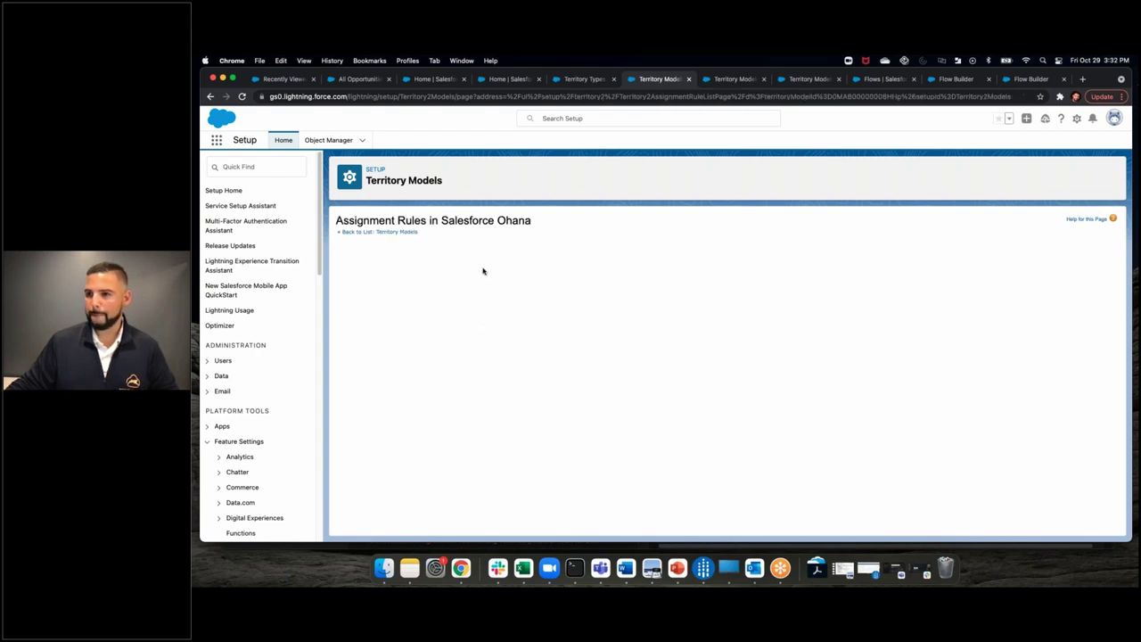
mouse_move(399, 359)
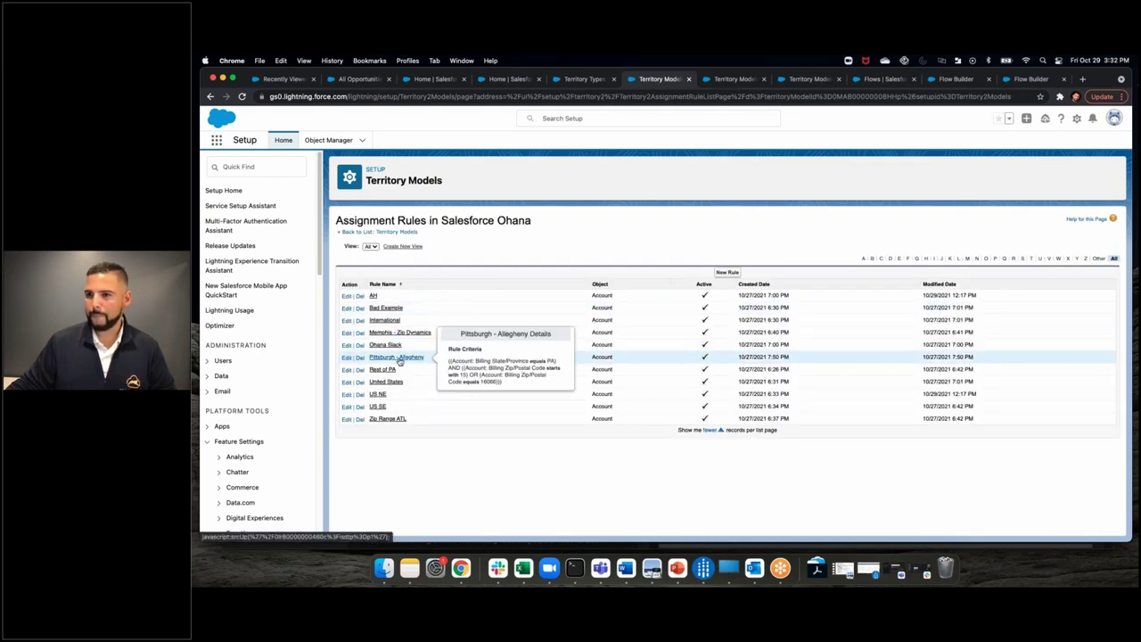
- Open the Pittsburgh - Allegheny territory under US Northeast in the Salesforce Ohana hierarchy and examine its Update Owner and Owner Email fields
left_click(378, 231)
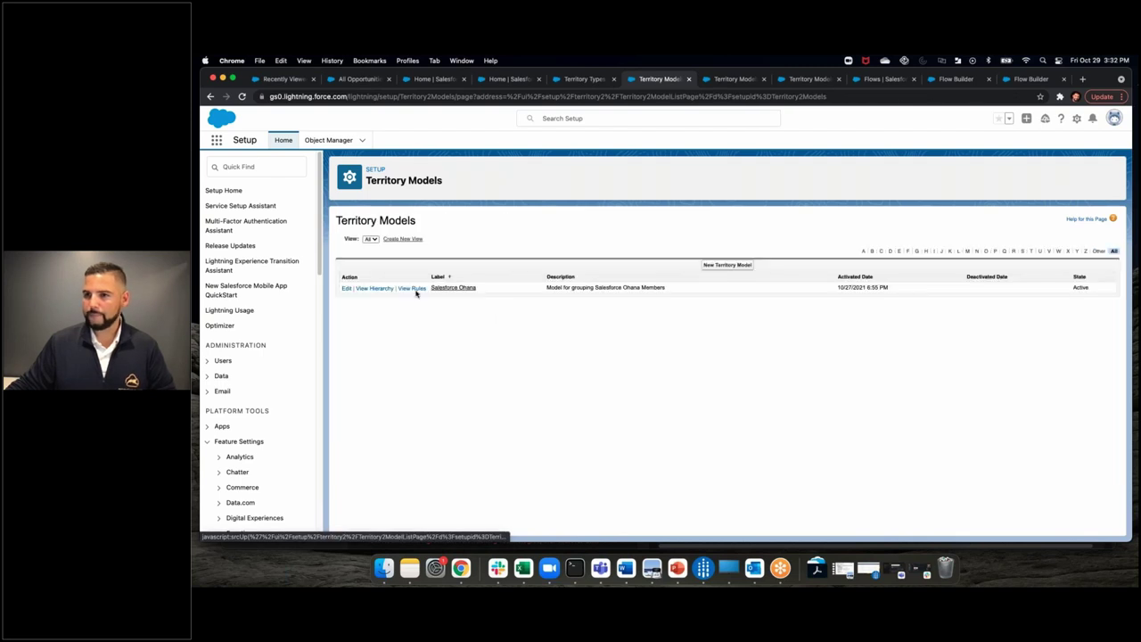
left_click(374, 288)
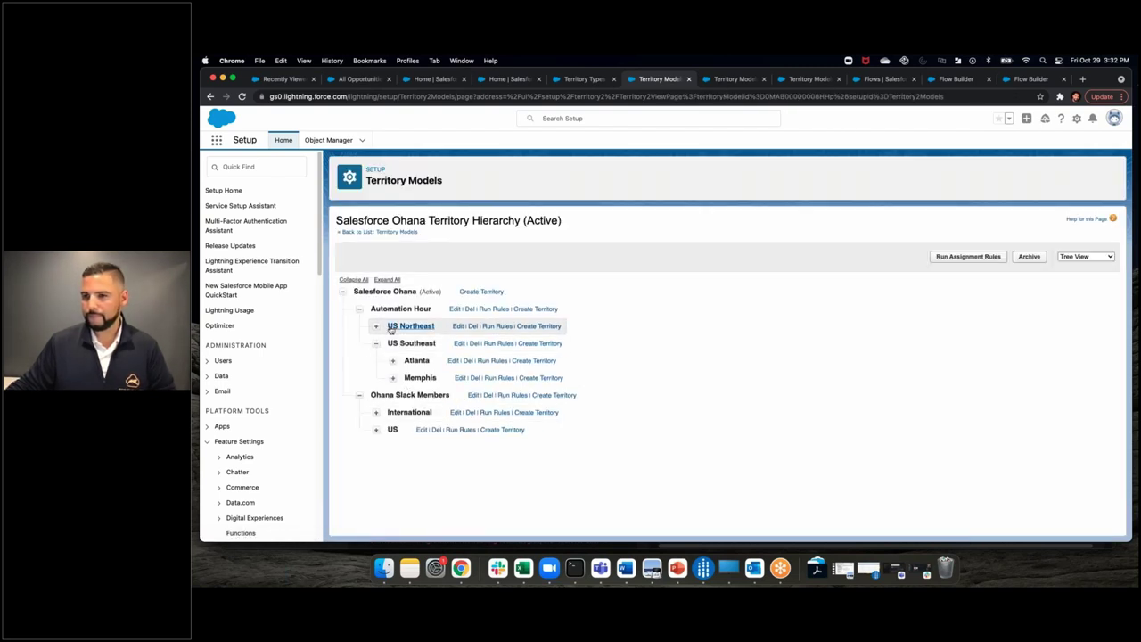
left_click(376, 325)
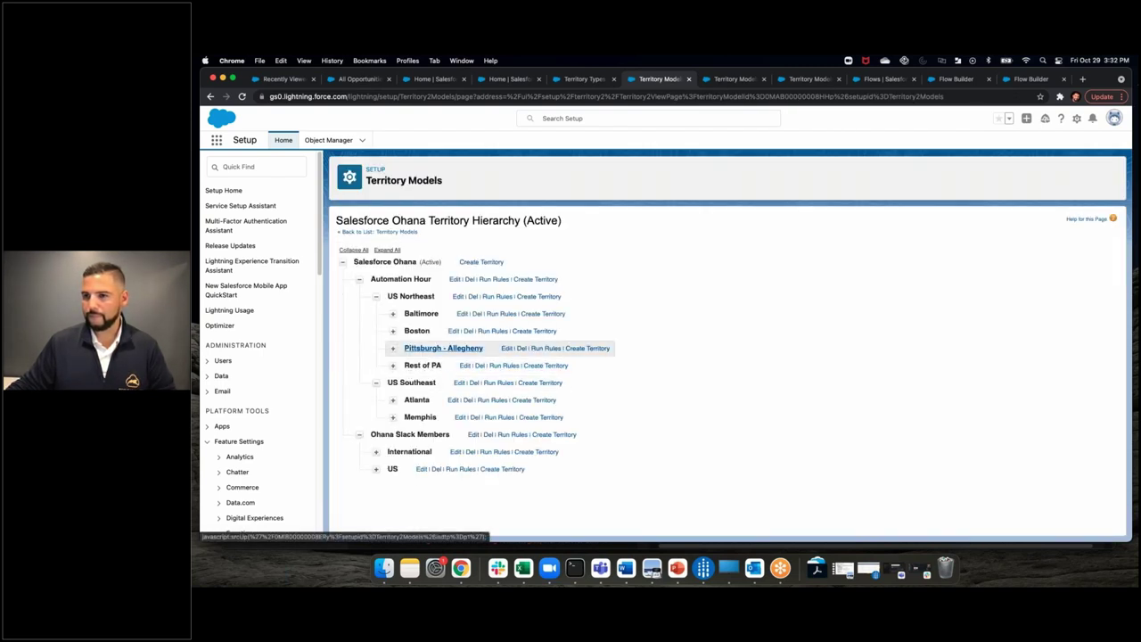
left_click(451, 378)
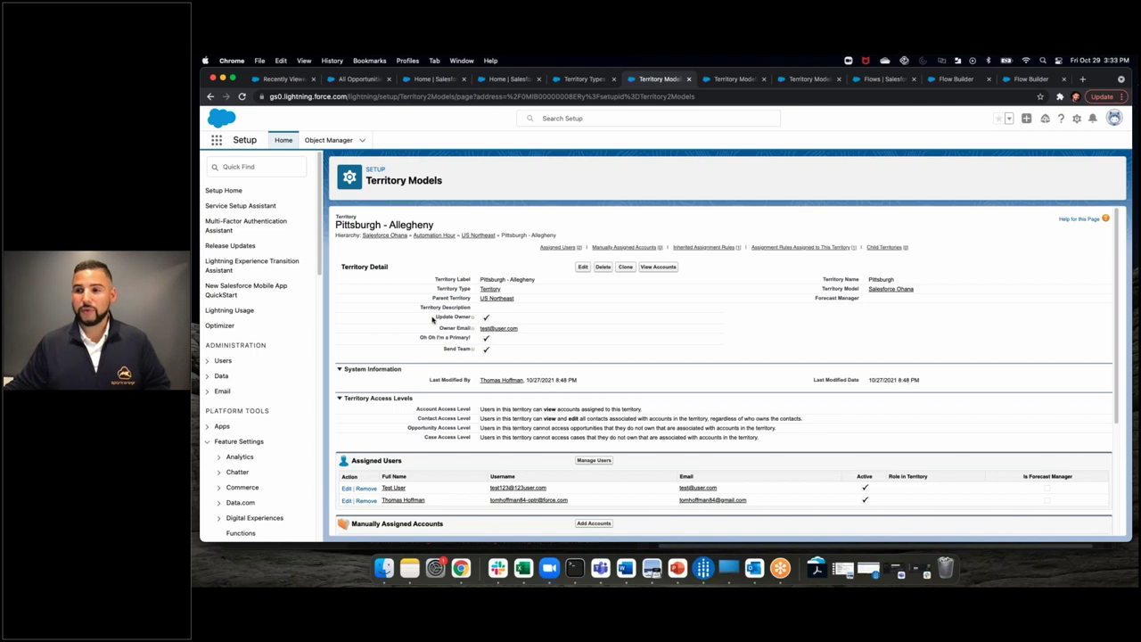
left_click_drag(436, 317, 569, 365)
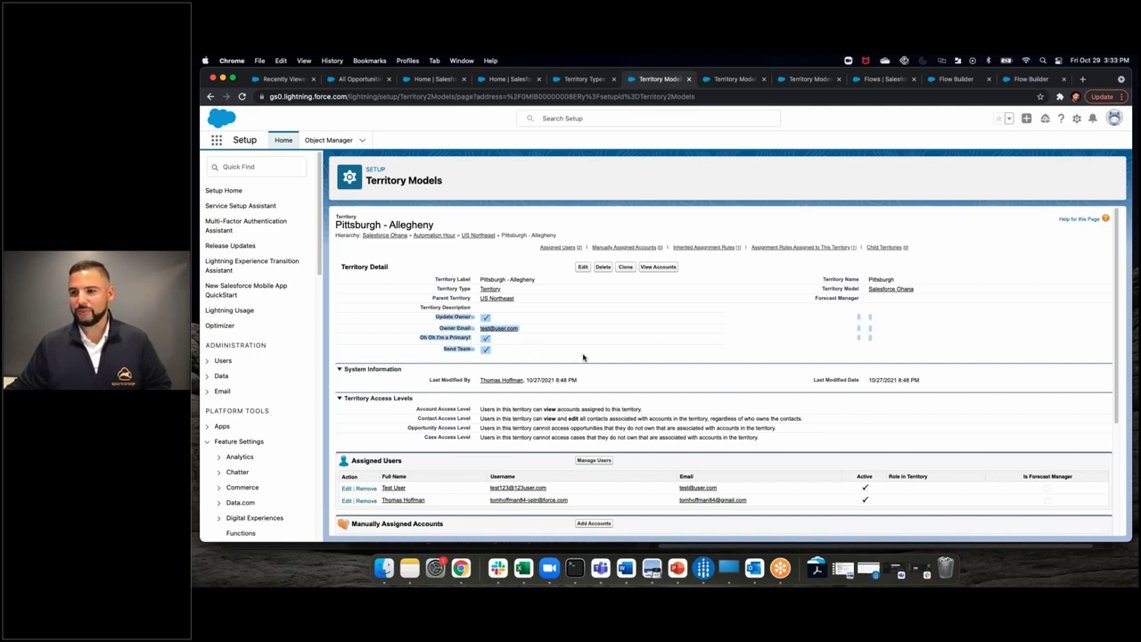
left_click(438, 317)
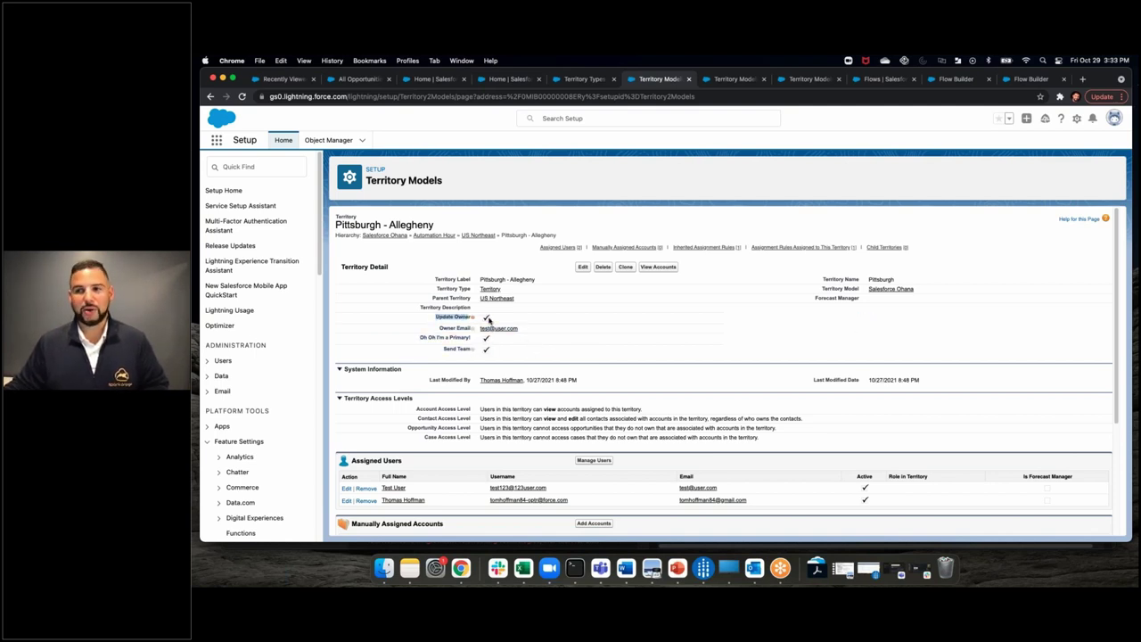
triple_click(448, 328)
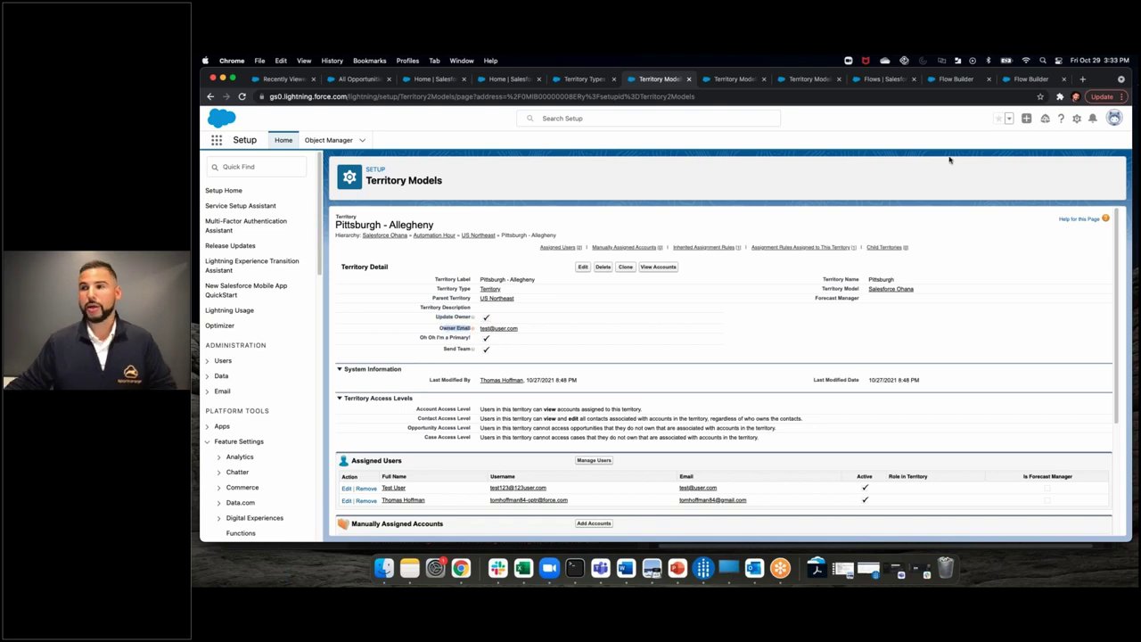
- Return to the Are you the Owner? decision and examine the Update Owner and Owner Email resources in its two conditions
left_click(955, 80)
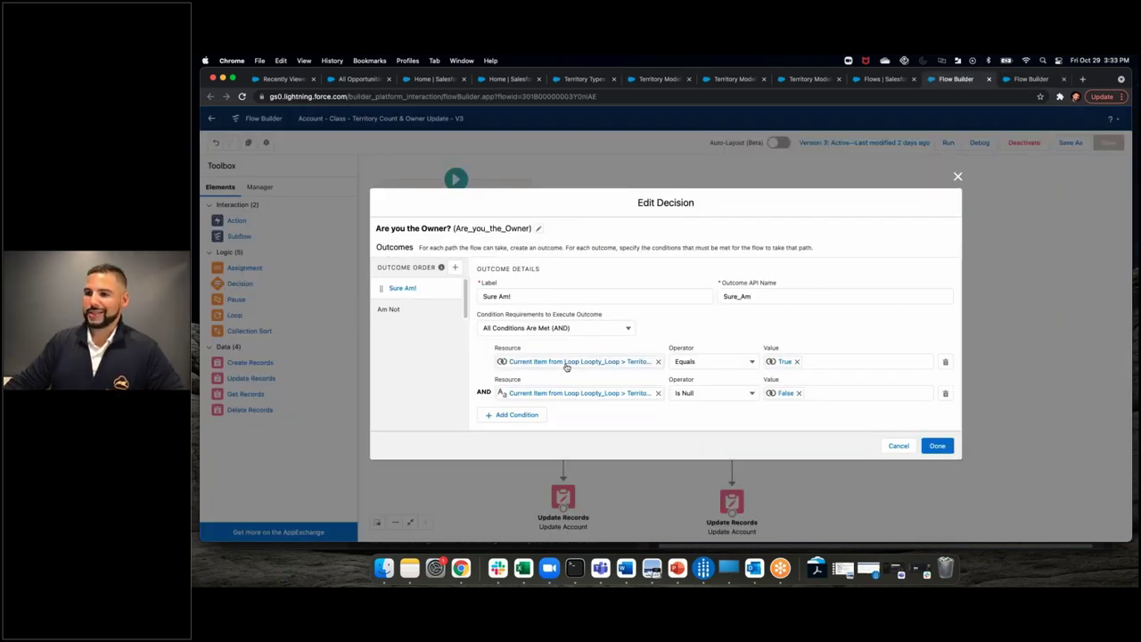
left_click(566, 362)
left_click_drag(648, 359, 499, 361)
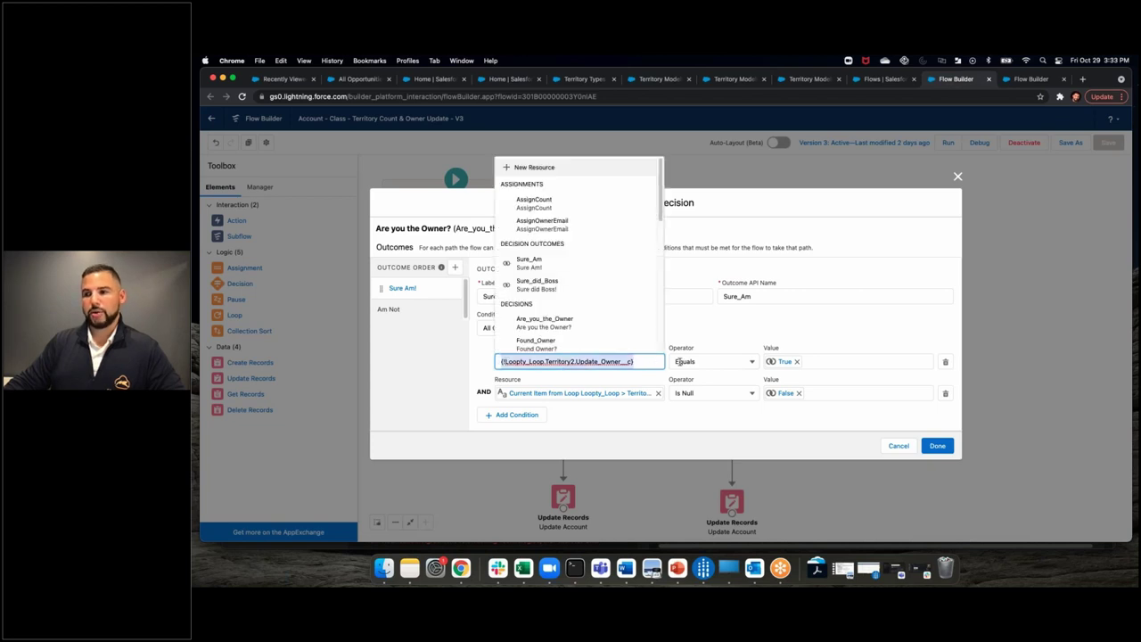
left_click(561, 395)
left_click_drag(640, 393, 477, 390)
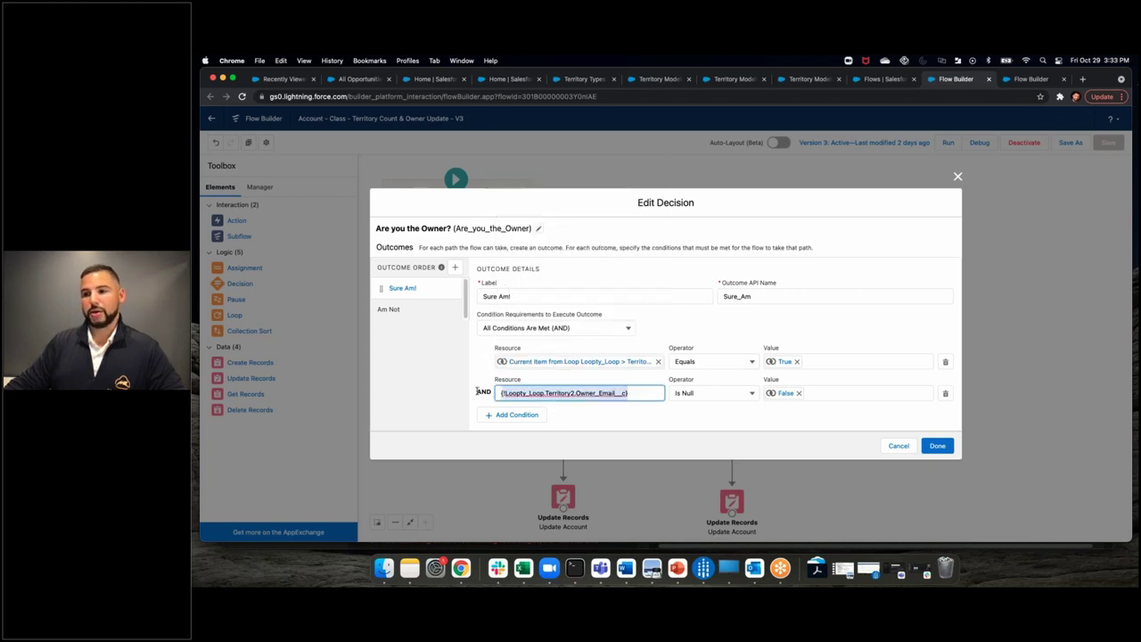
left_click(895, 448)
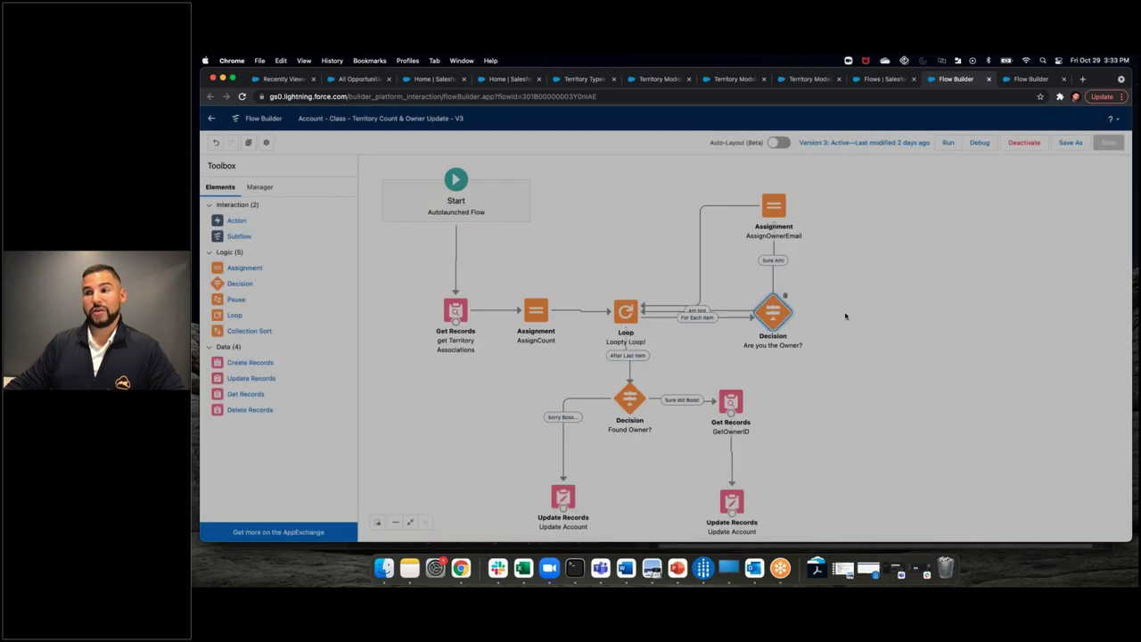
- Move the AssignOwnerEmail assignment closer to the loop and review the Found Owner? decision and the GetOwnerID user lookup
left_click_drag(759, 211, 696, 213)
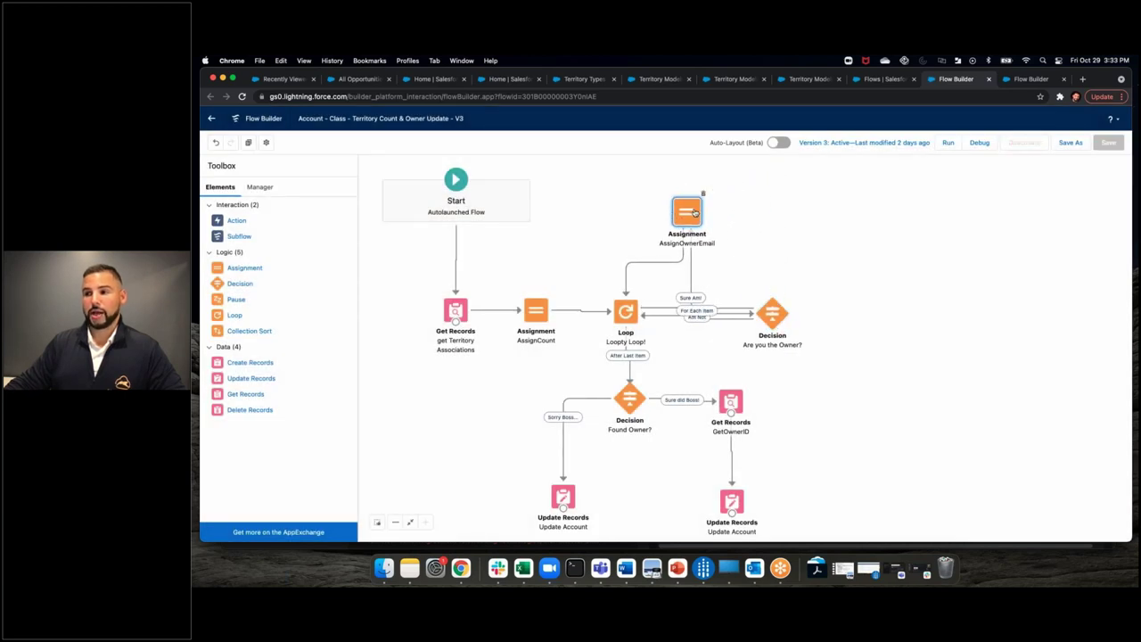
double_click(630, 400)
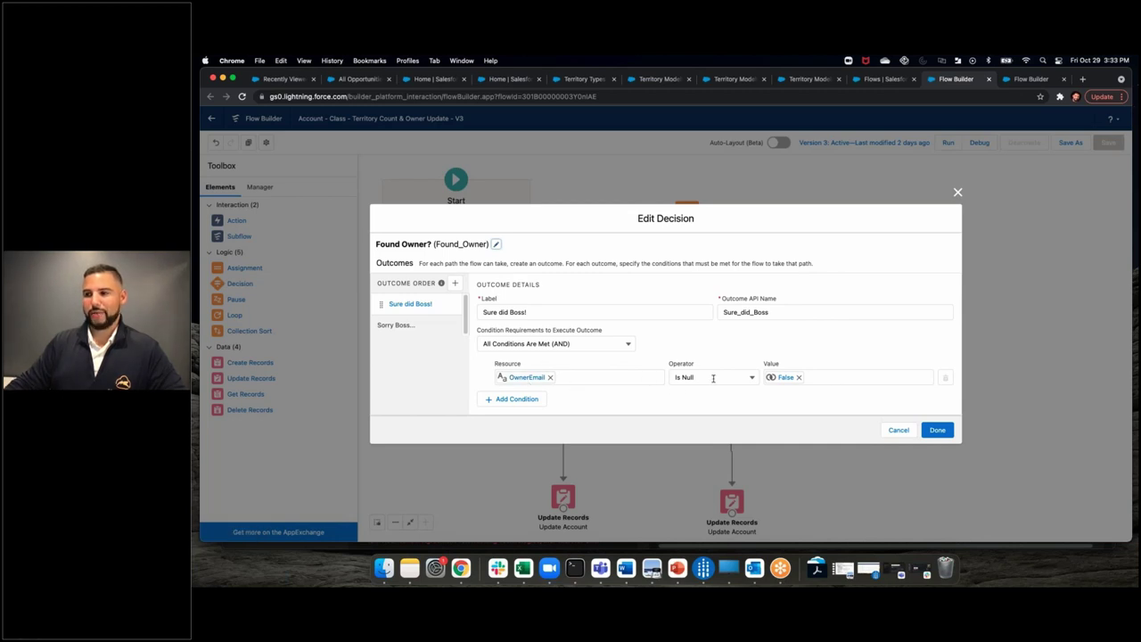
left_click(896, 432)
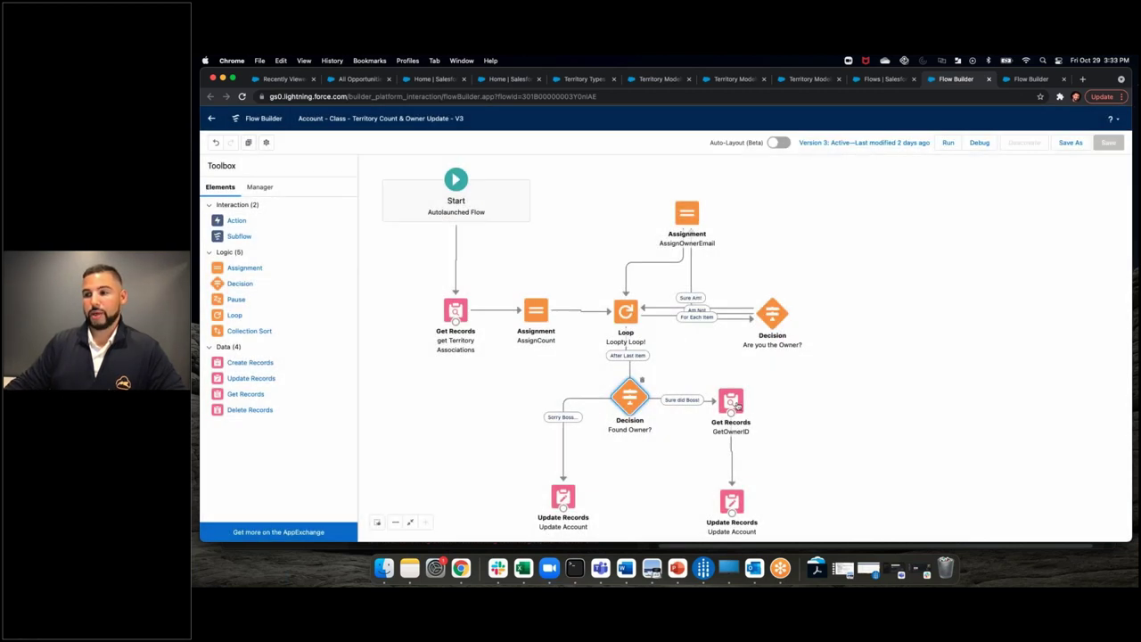
double_click(734, 403)
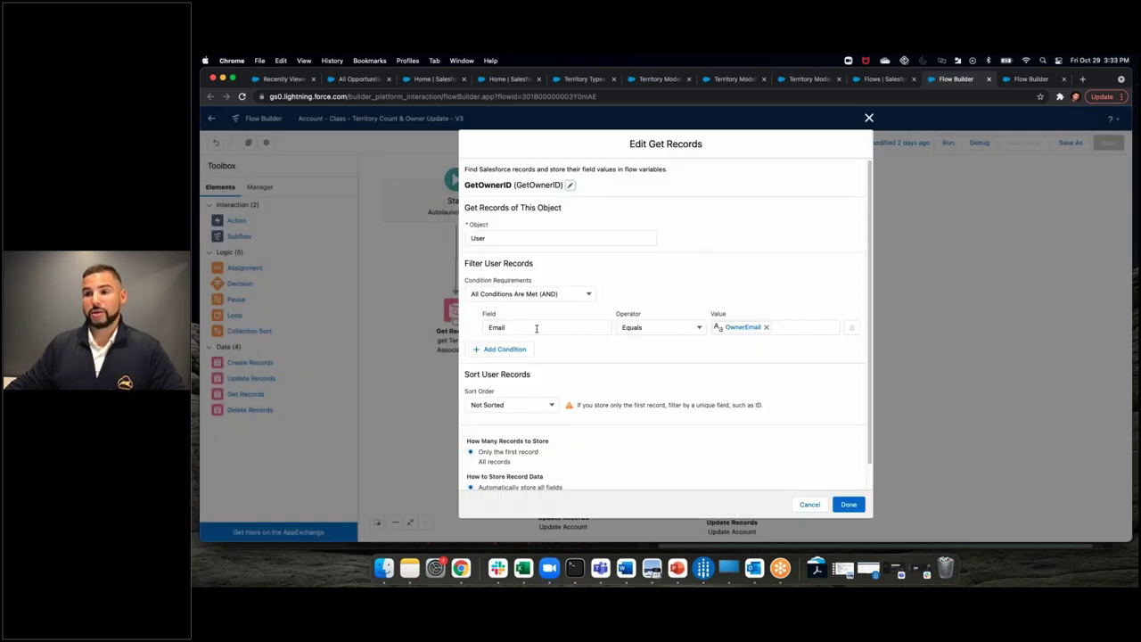
left_click(808, 505)
scroll(733, 432, "down", 2)
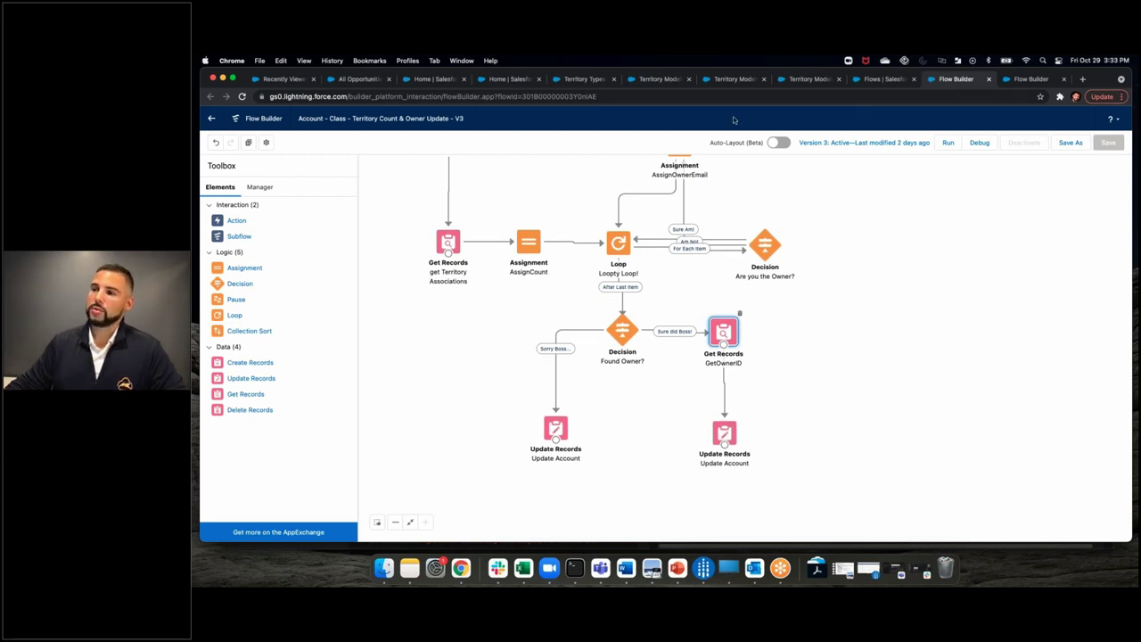
- In the Account - Update Handler flow, connect the decision's Values Set to Null outcome to the Territory Subflow
left_click(286, 79)
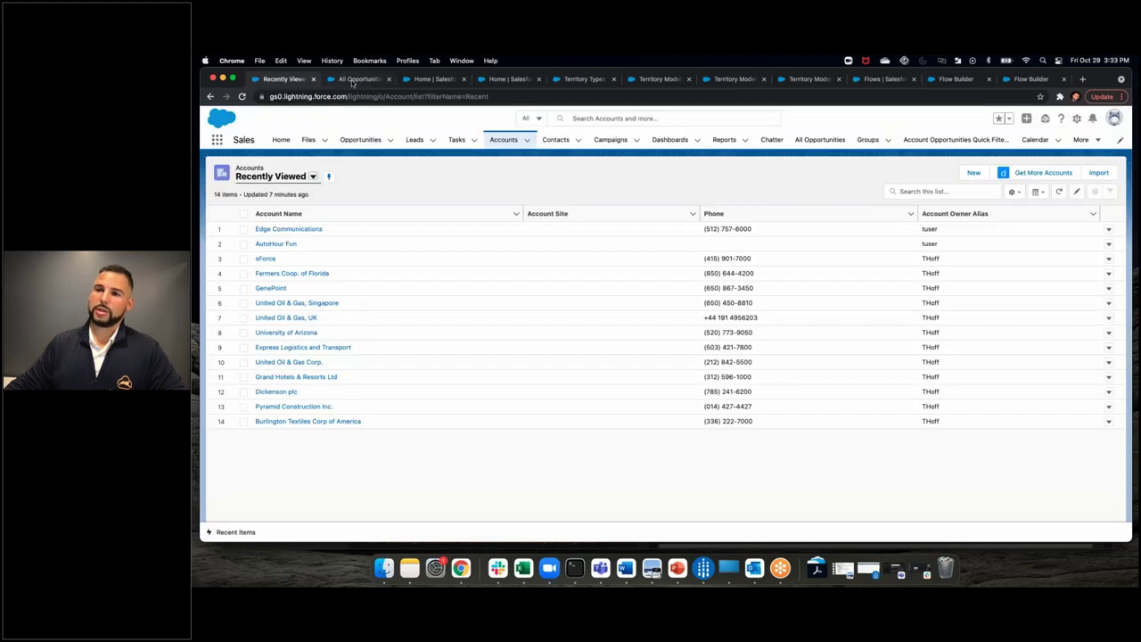
left_click(947, 80)
left_click(1025, 80)
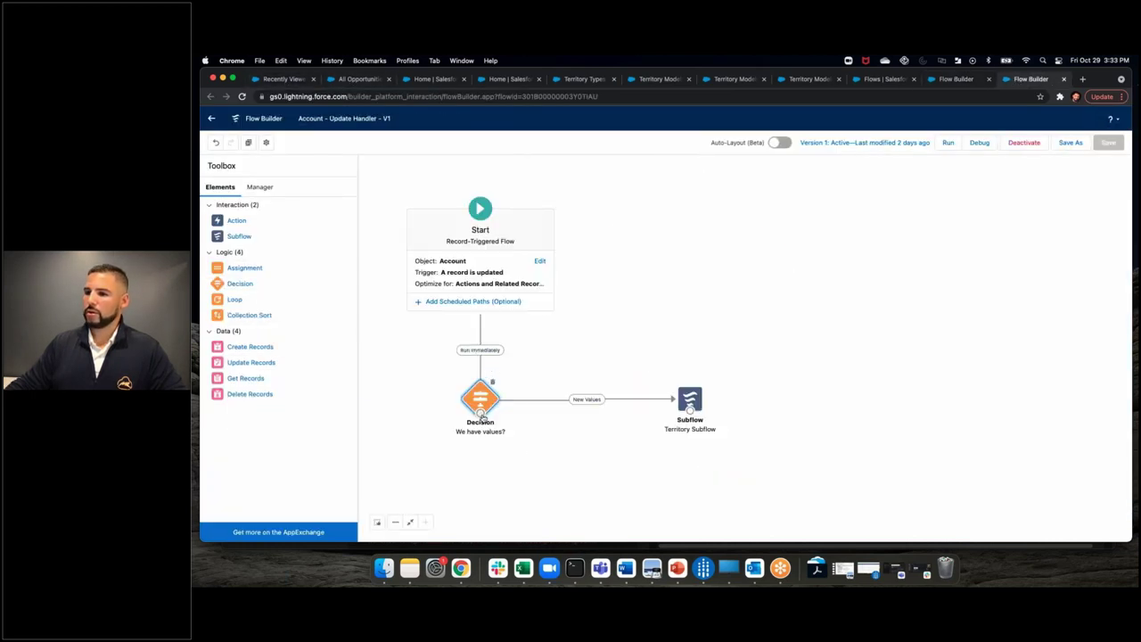
left_click_drag(695, 411, 692, 409)
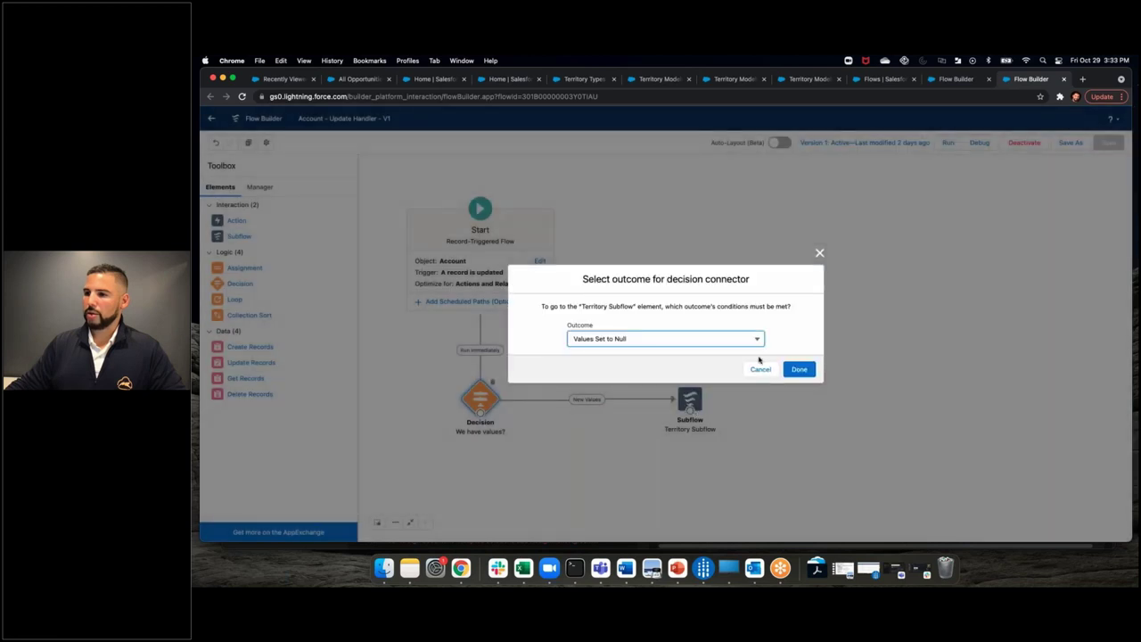
left_click(796, 370)
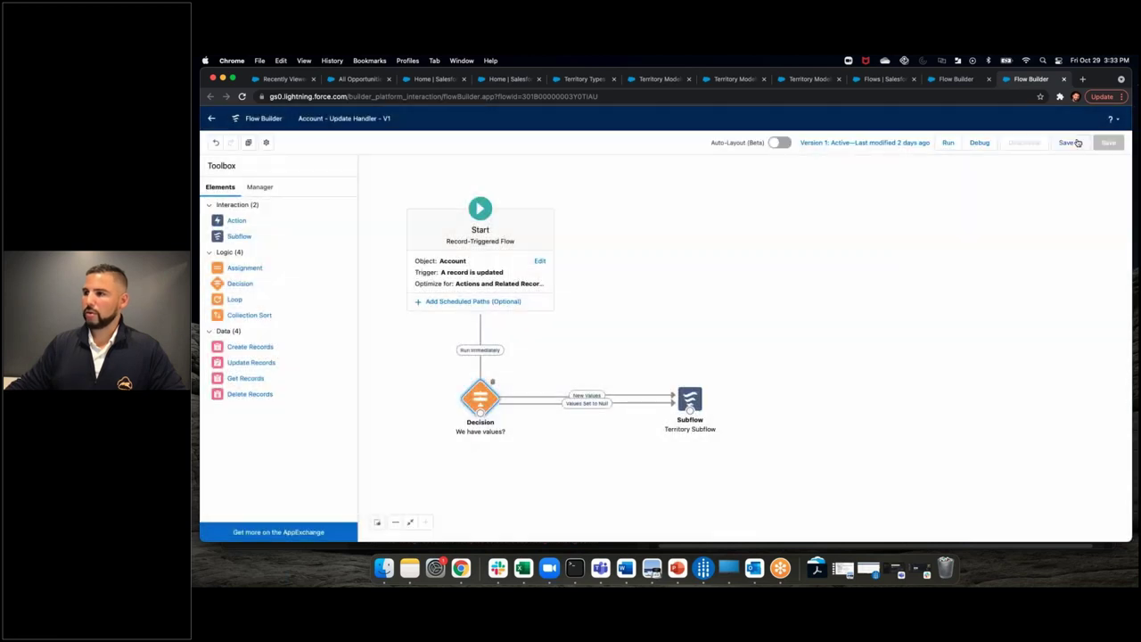
- Save the Account - Update Handler flow as a new version and activate it
left_click(1070, 143)
left_click(848, 405)
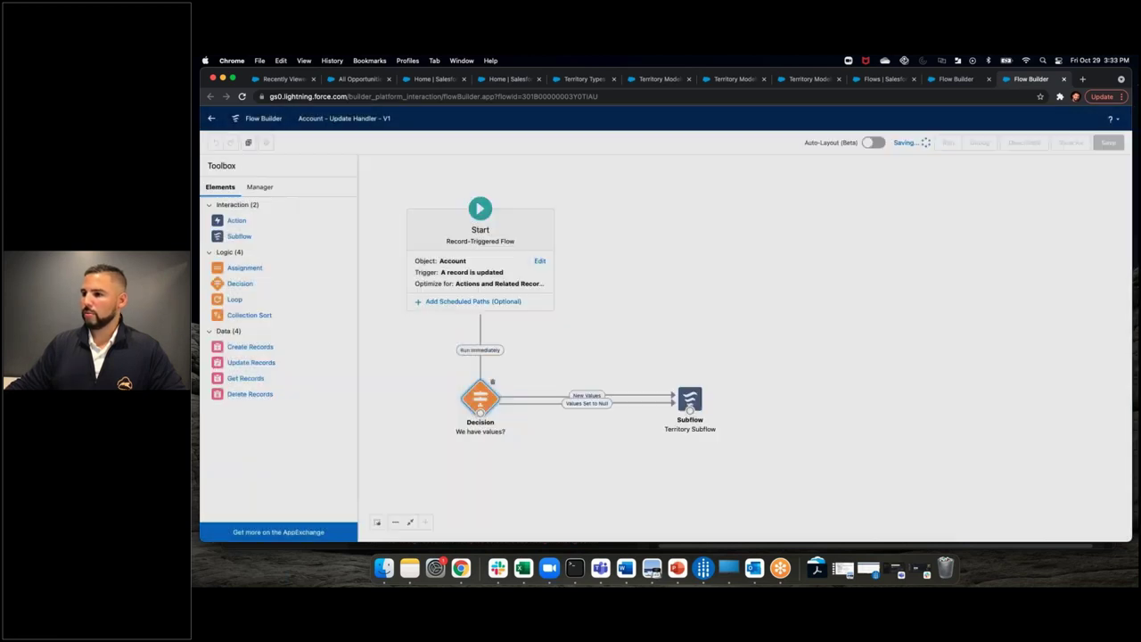
left_click(1025, 144)
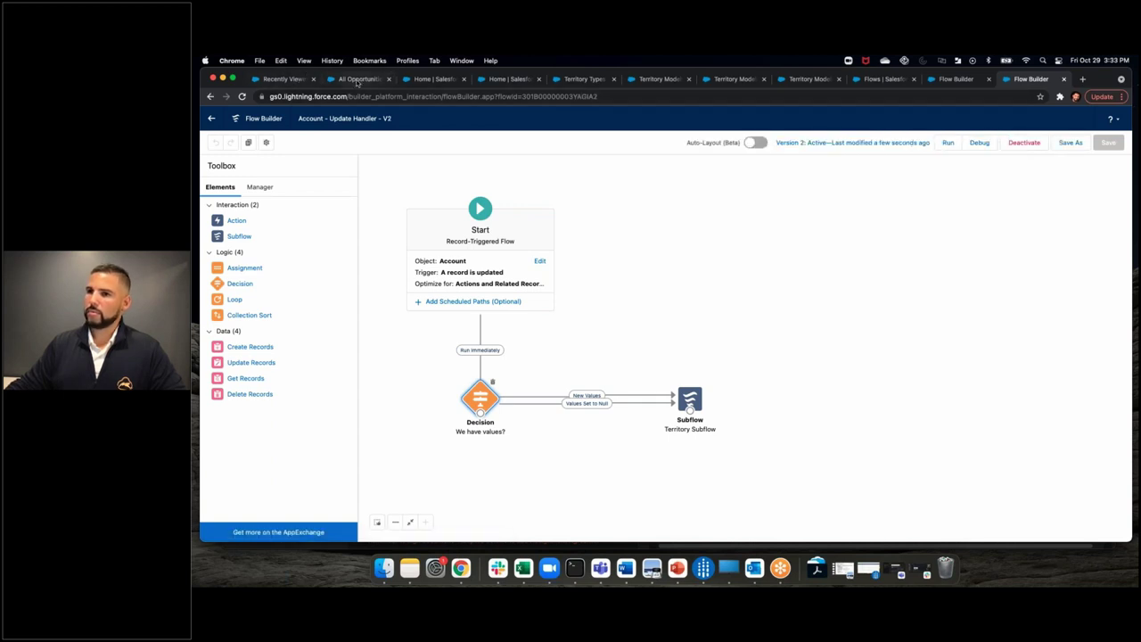
- Open the Edge Communications account and transfer its ownership from Test User to the other user found in the user search
left_click(277, 79)
left_click(287, 230)
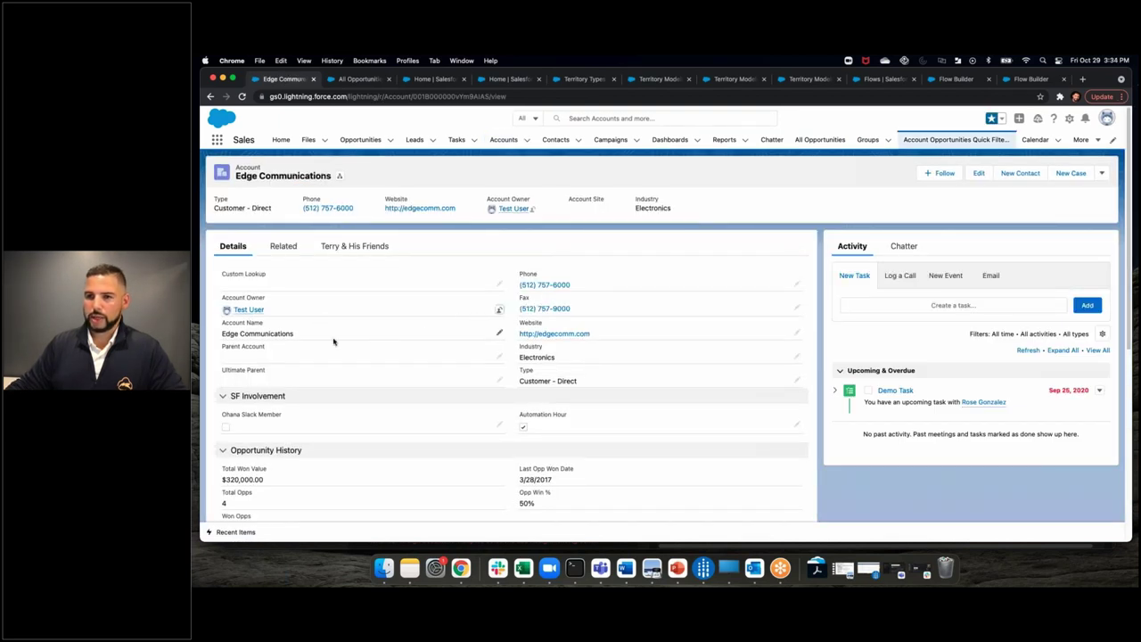
left_click(499, 310)
left_click(581, 205)
type("Tom")
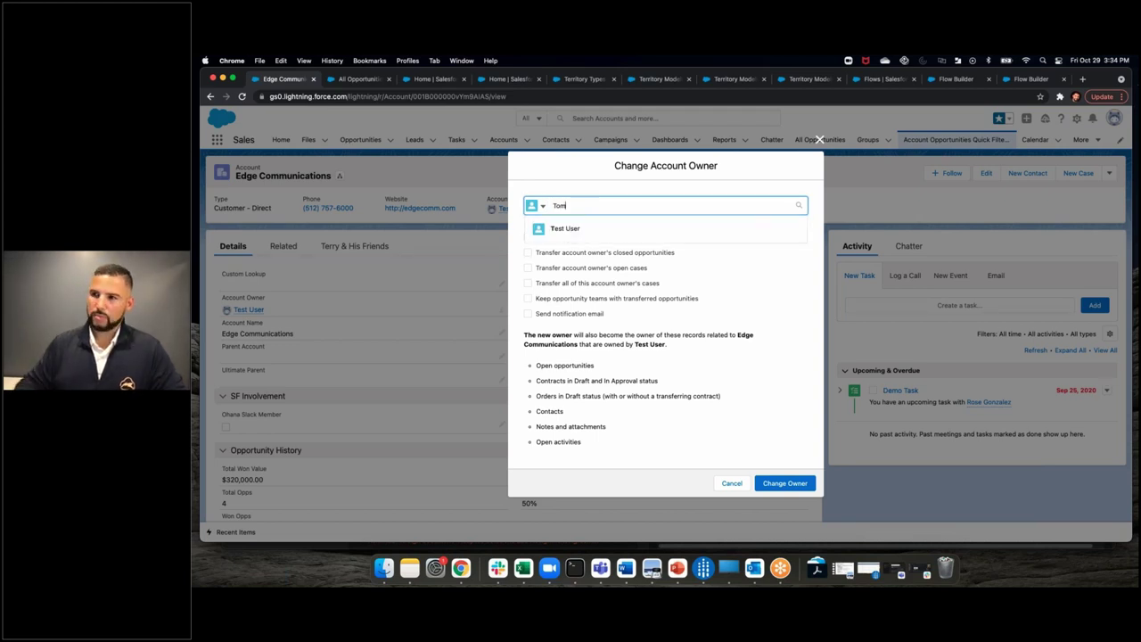
left_click(560, 227)
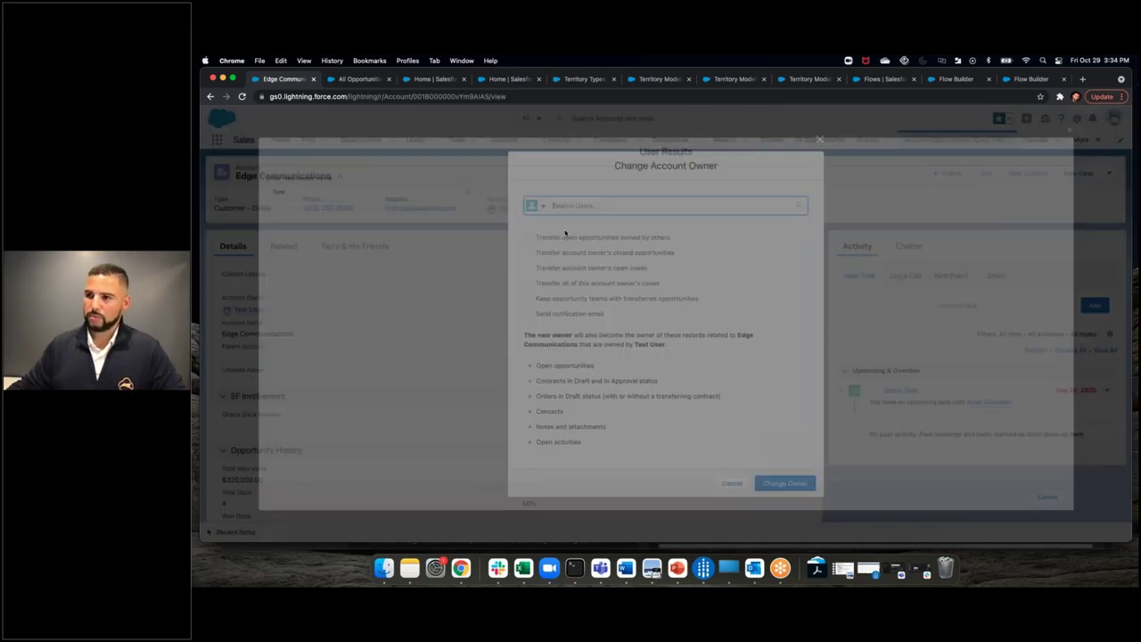
left_click(486, 270)
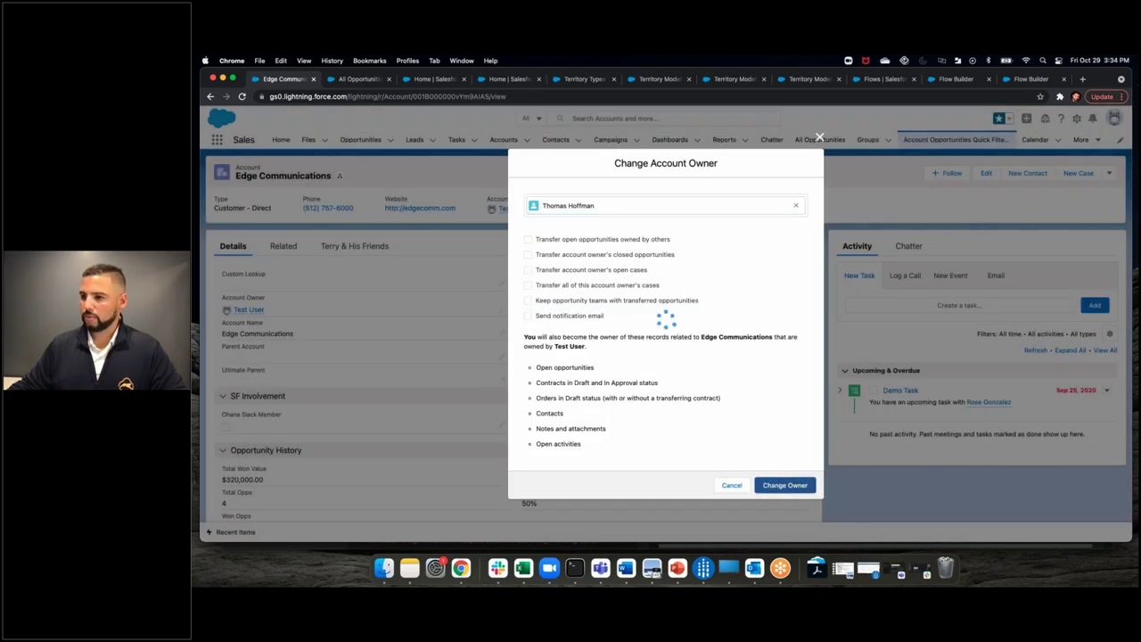
- Set the account's Billing Zip/Postal Code to 16066 and save it with evaluation against territory rules enabled
scroll(509, 356, "down", 6)
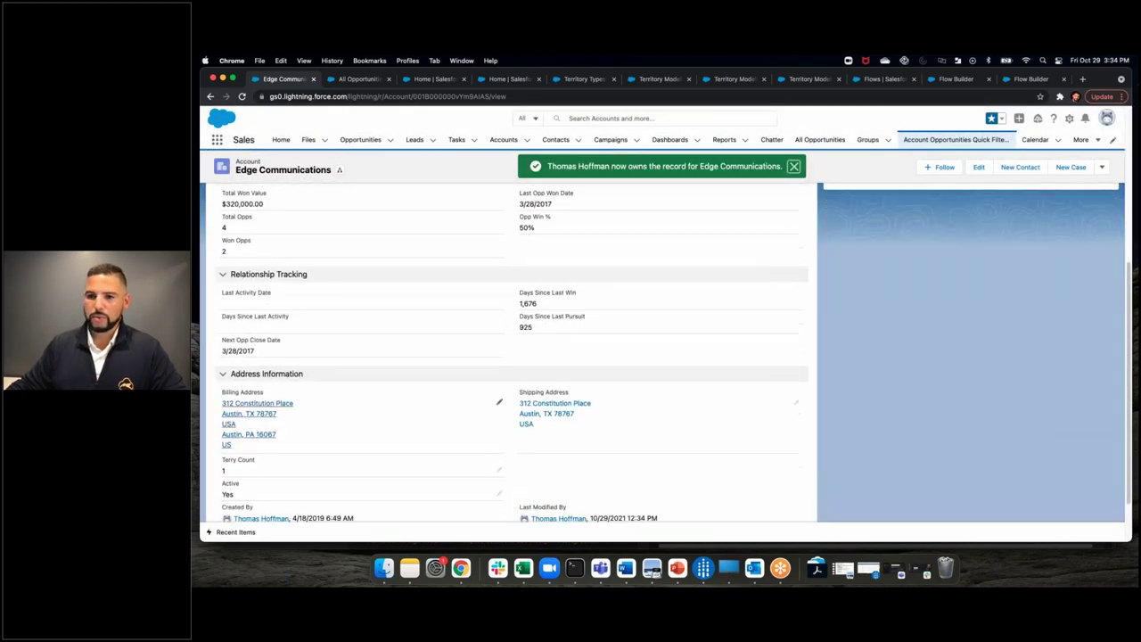
scroll(464, 410, "up", 3)
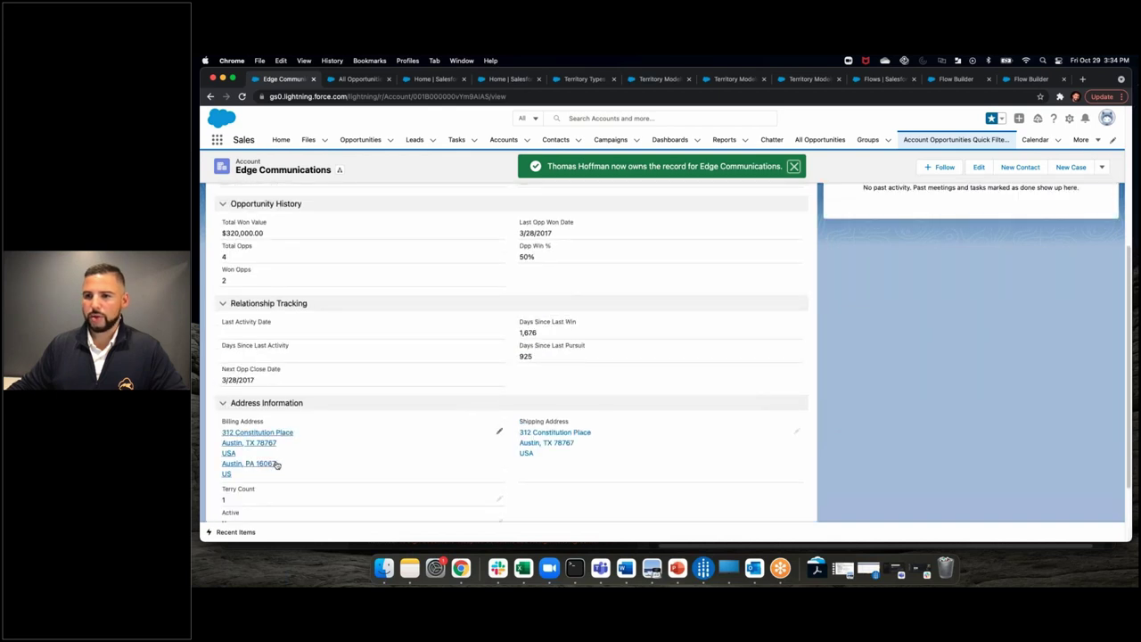
scroll(347, 422, "up", 5)
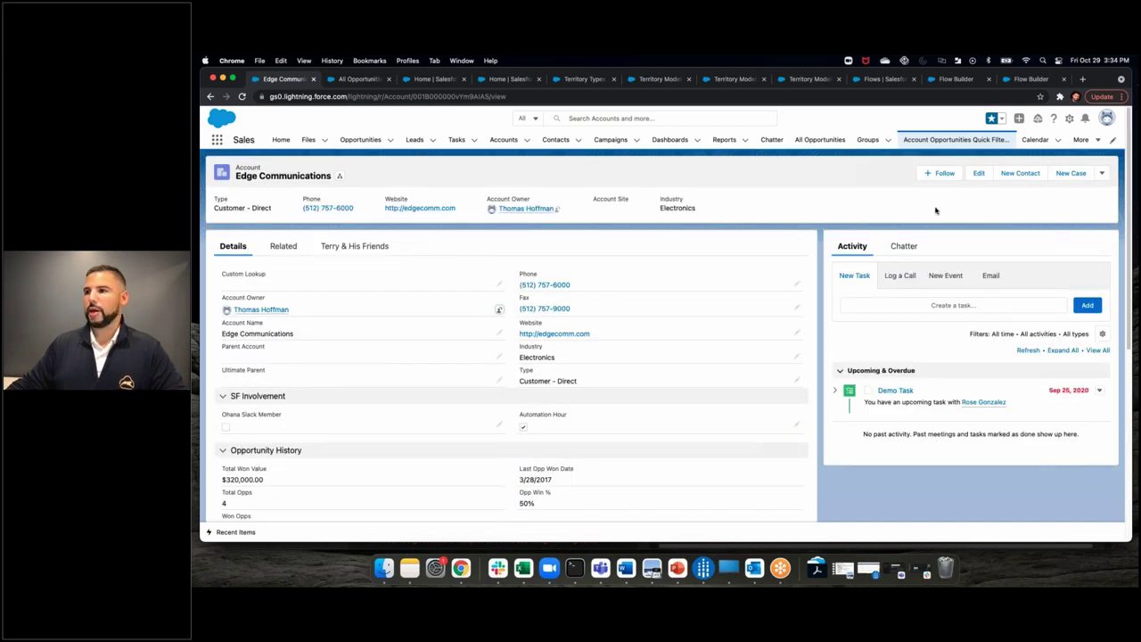
left_click(978, 173)
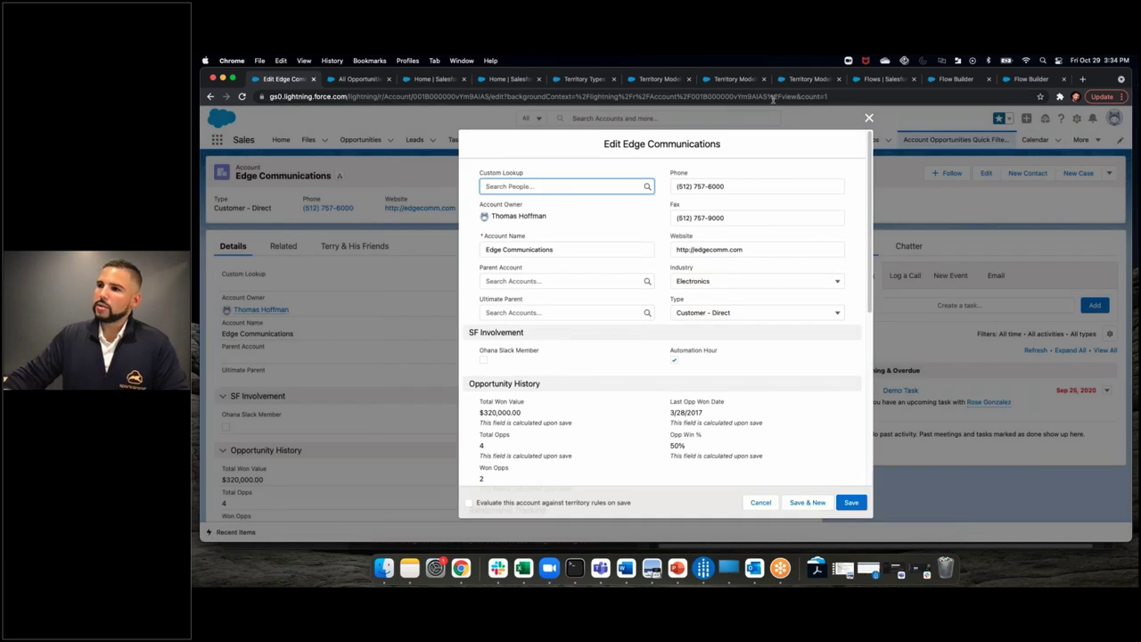
left_click(661, 79)
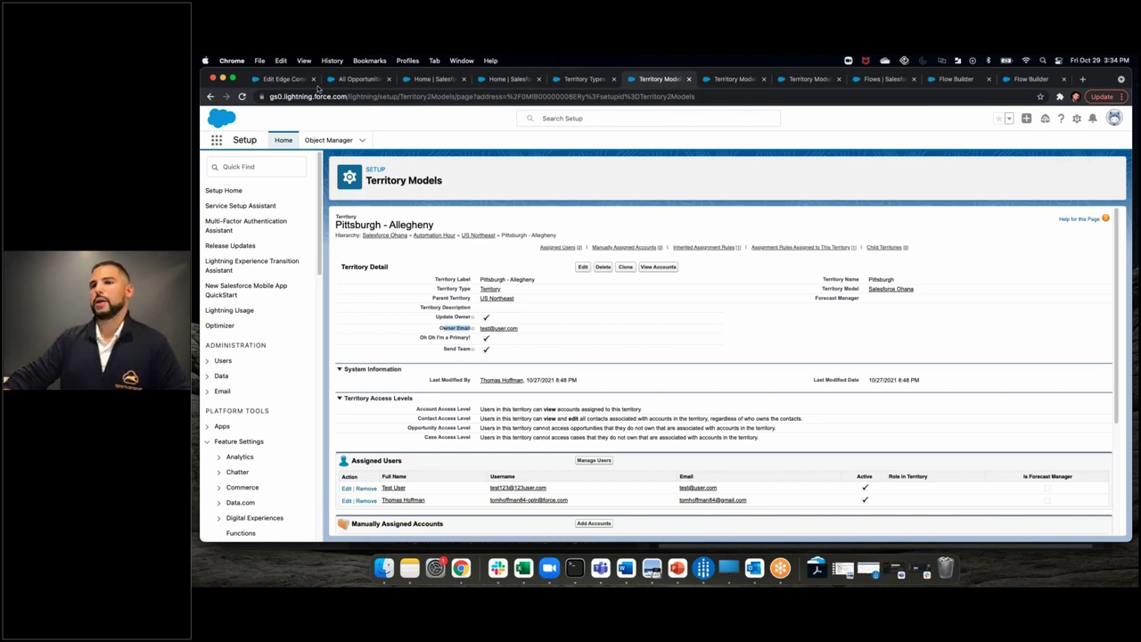
left_click(283, 78)
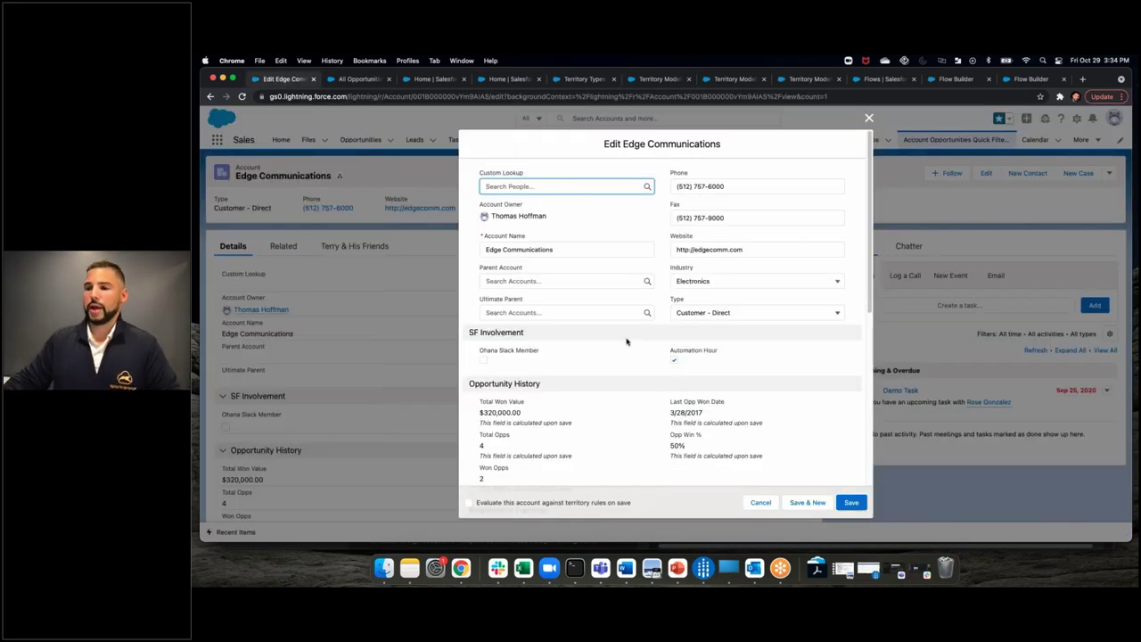
scroll(574, 391, "down", 10)
left_click(525, 329)
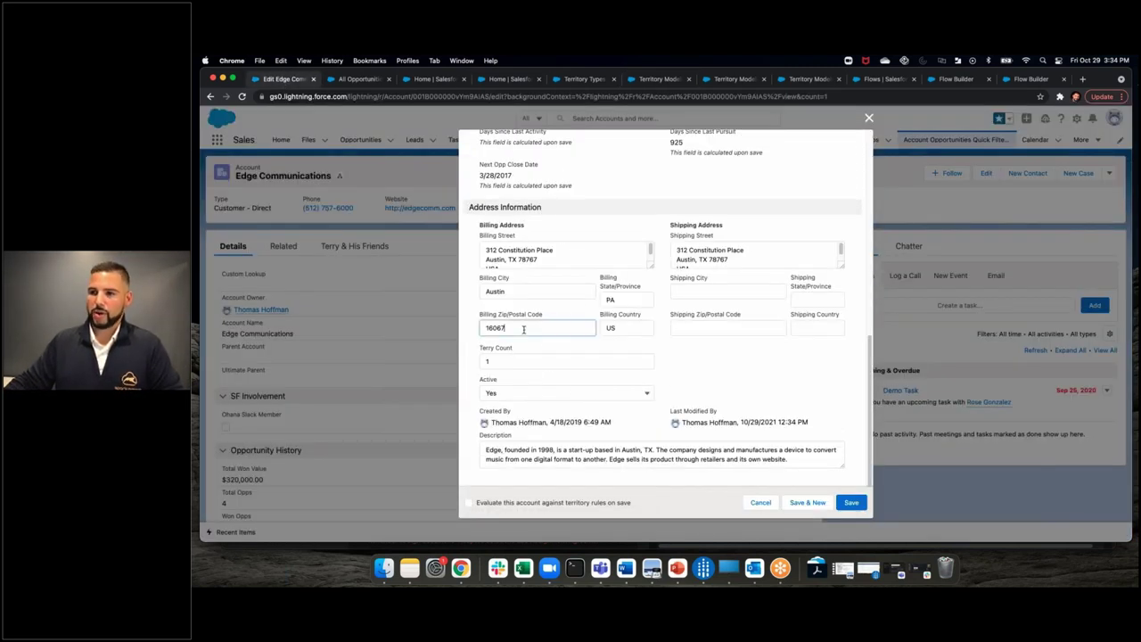
key("BackSpace")
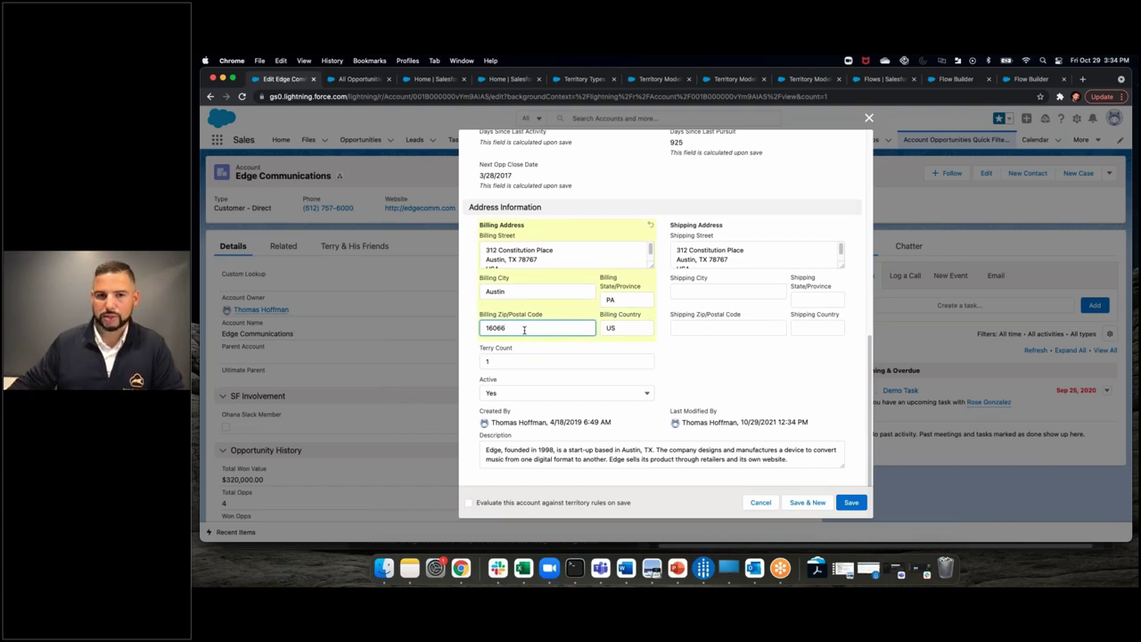
left_click(469, 502)
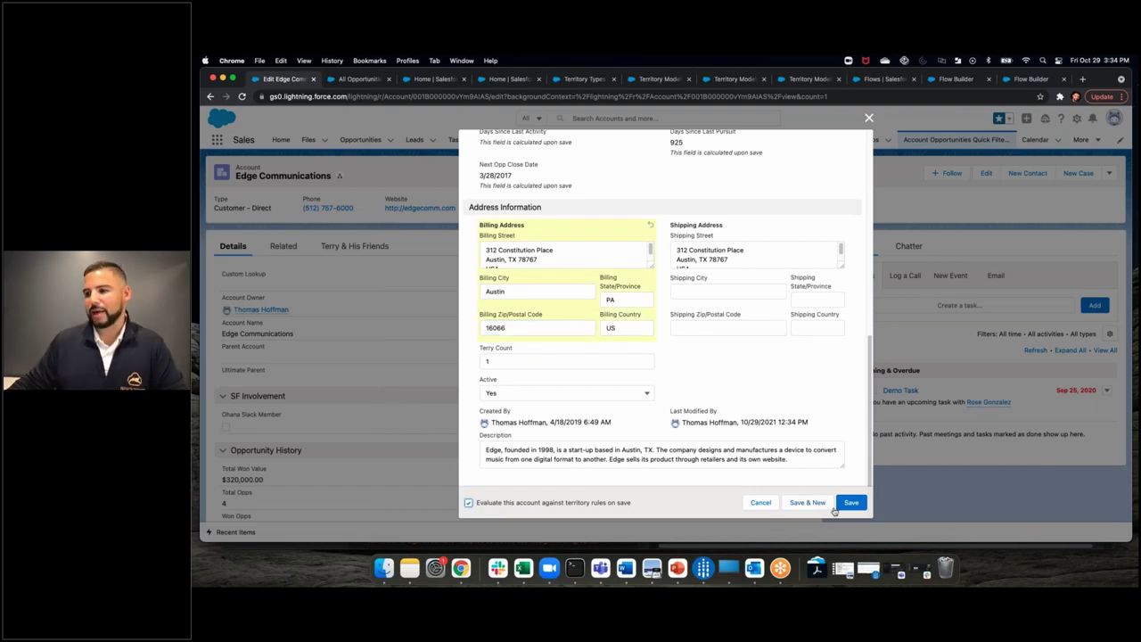
left_click(850, 503)
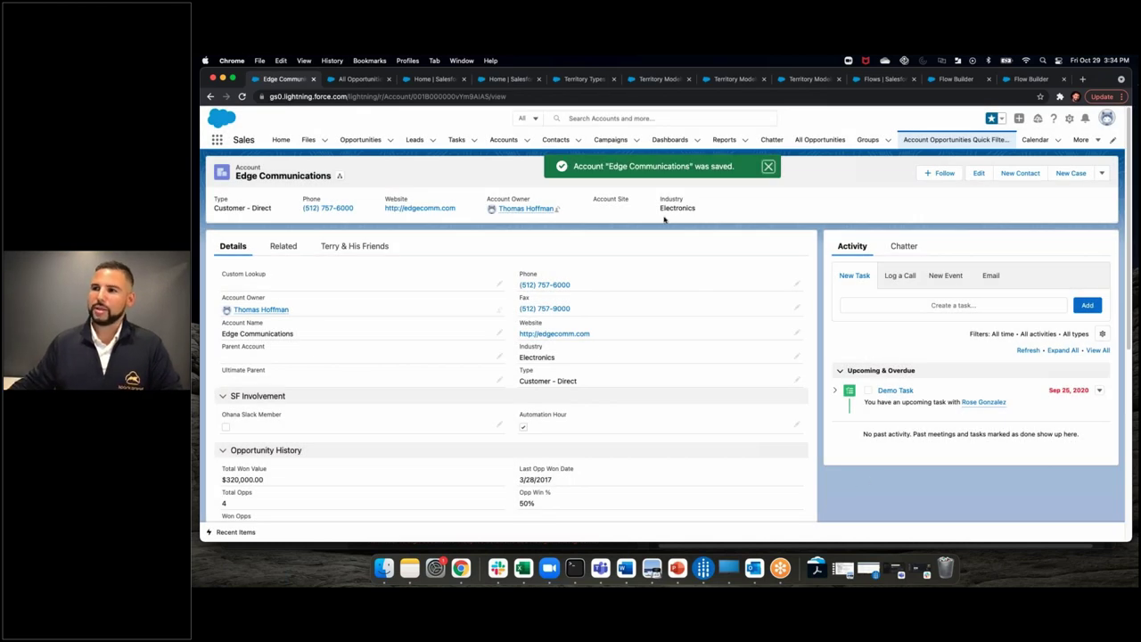
- Review the account's assigned territories and their users, and reload the record to check the Account Owner
left_click(377, 255)
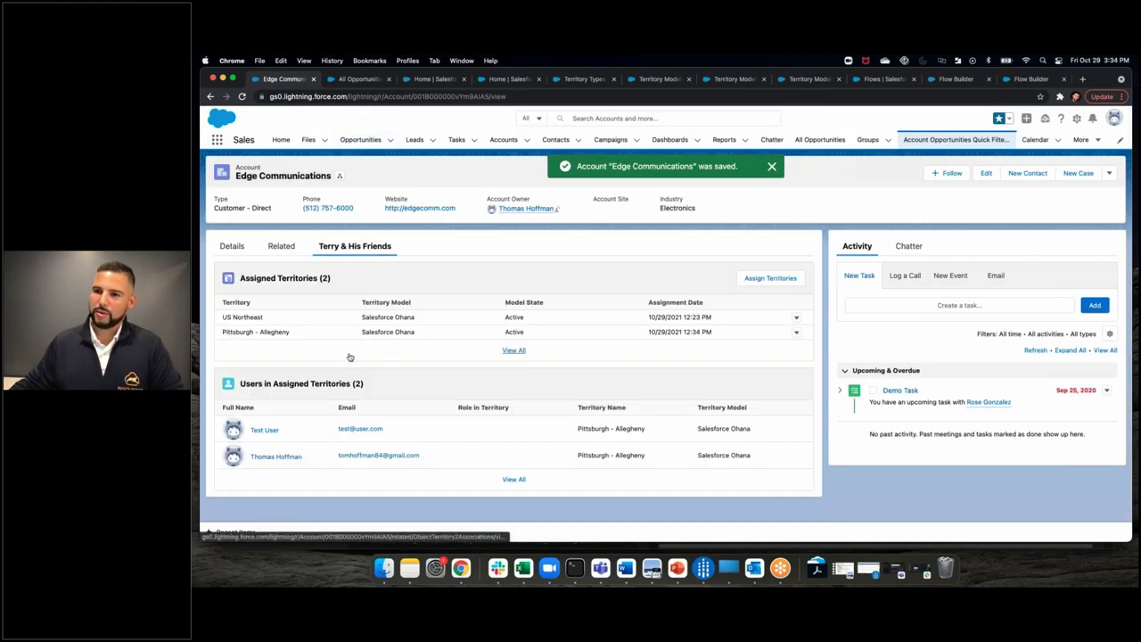
left_click(232, 246)
key("super+r")
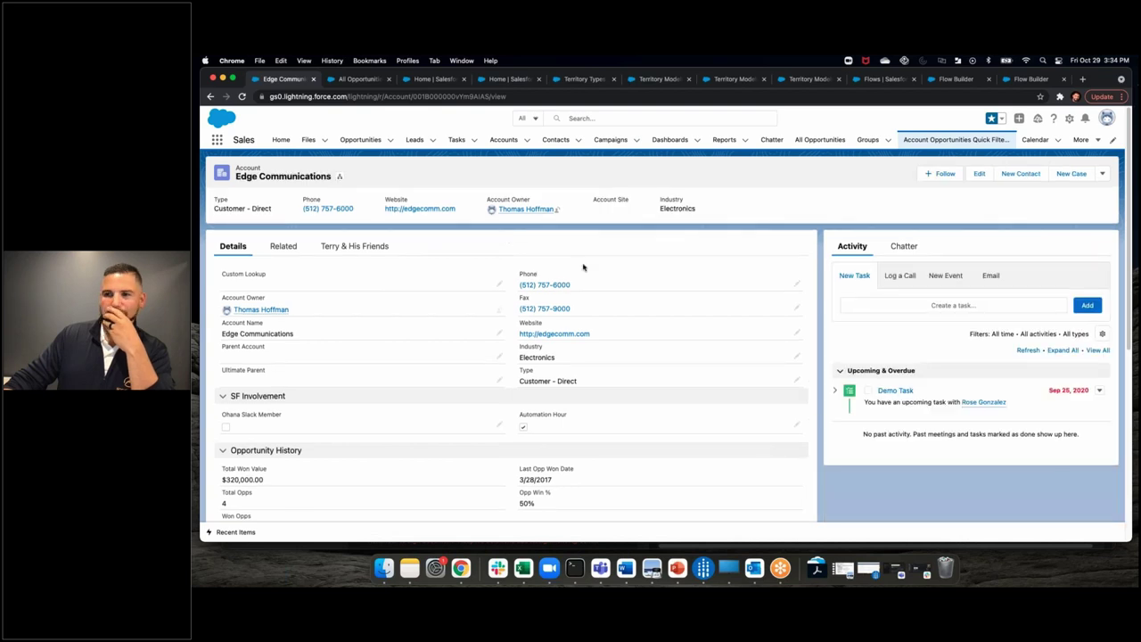
scroll(650, 308, "down", 3)
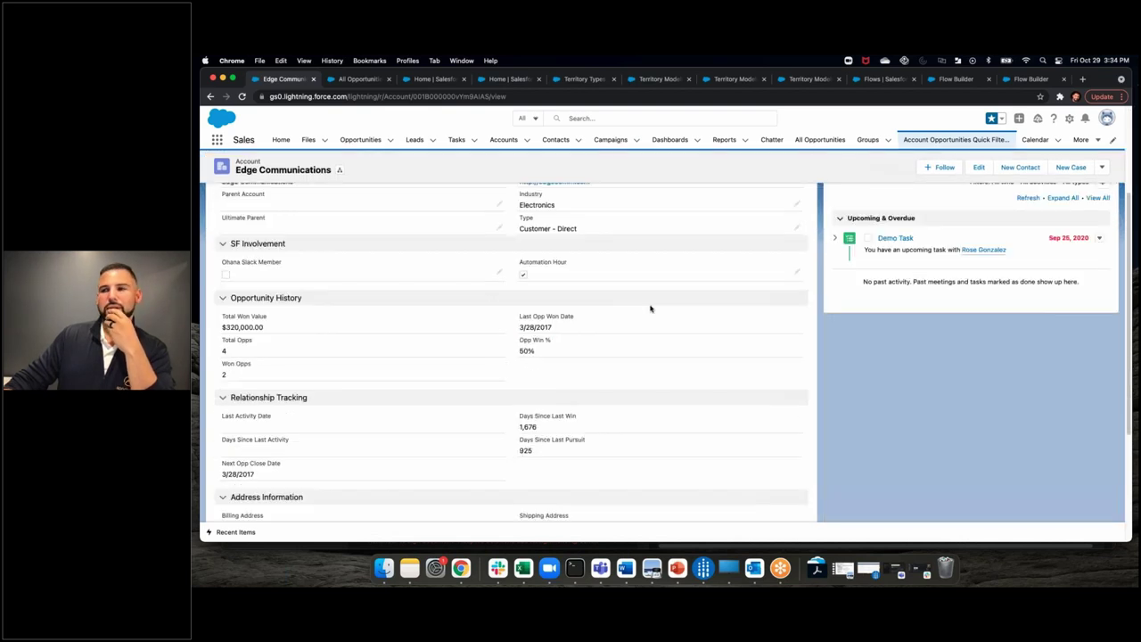
scroll(500, 285, "up", 3)
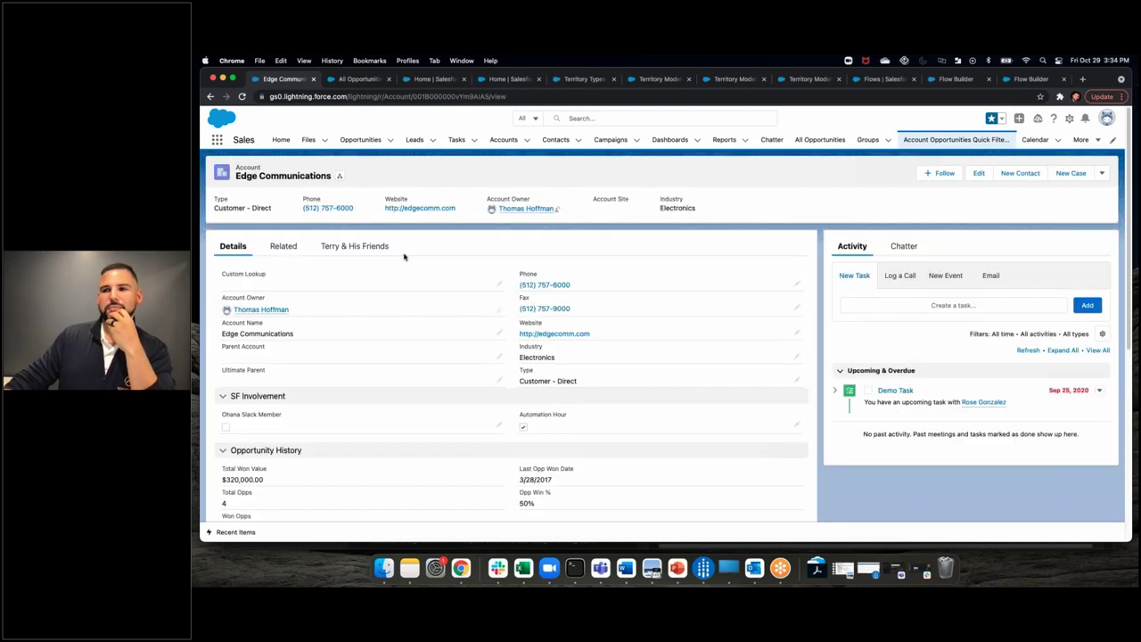
- Clear the Automation Hour checkbox on Edge Communications and save the account
left_click(500, 427)
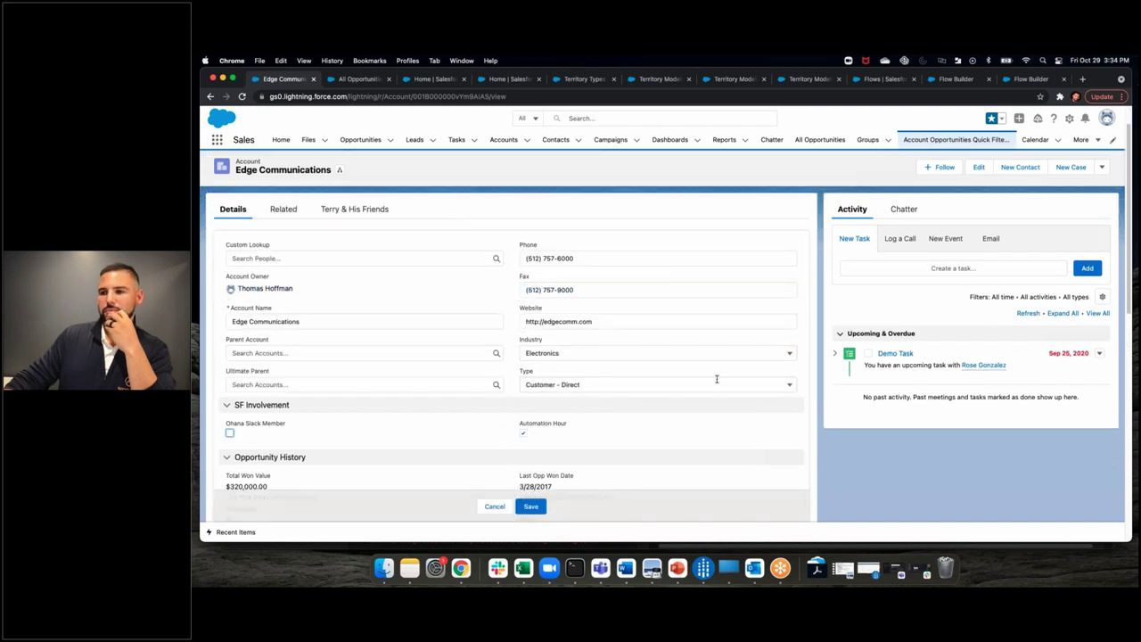
left_click(496, 505)
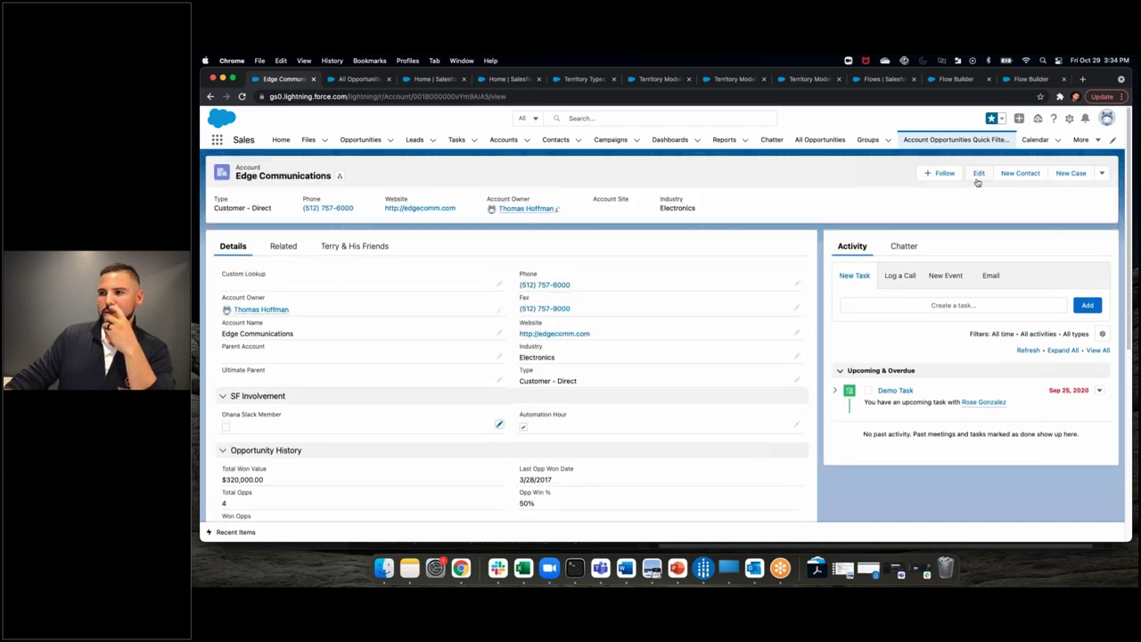
key("e")
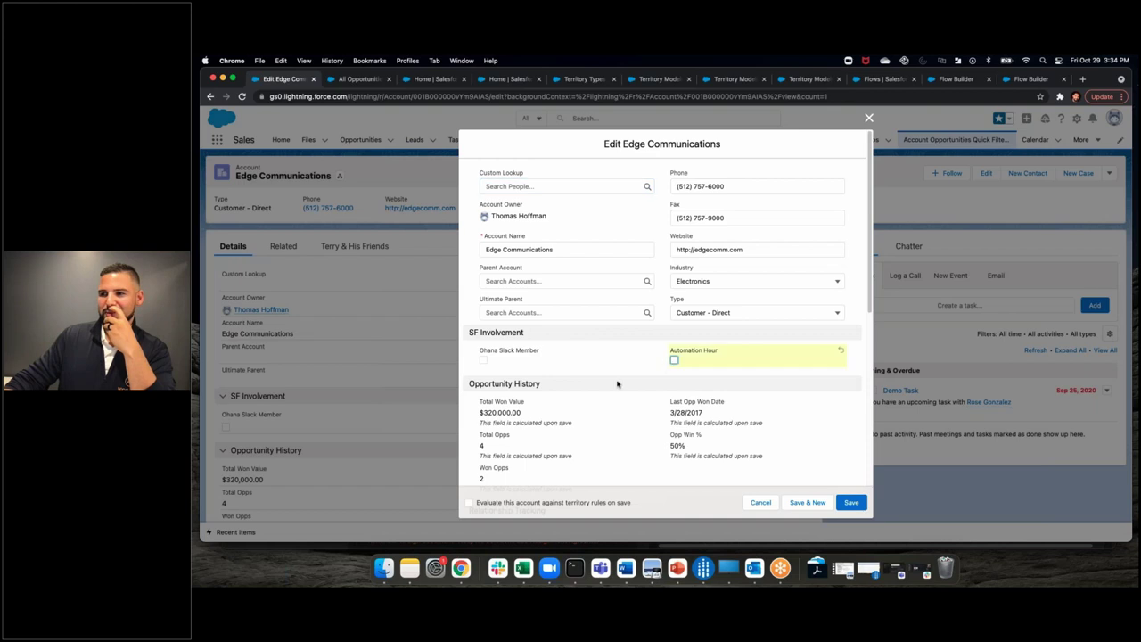
scroll(504, 484, "down", 5)
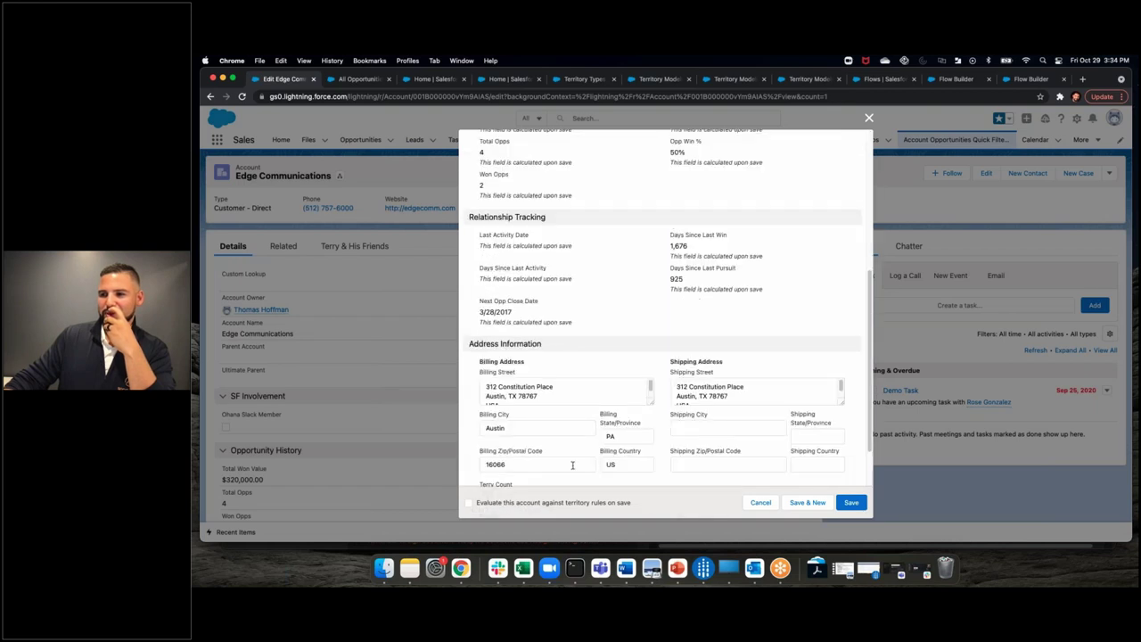
scroll(486, 278, "up", 5)
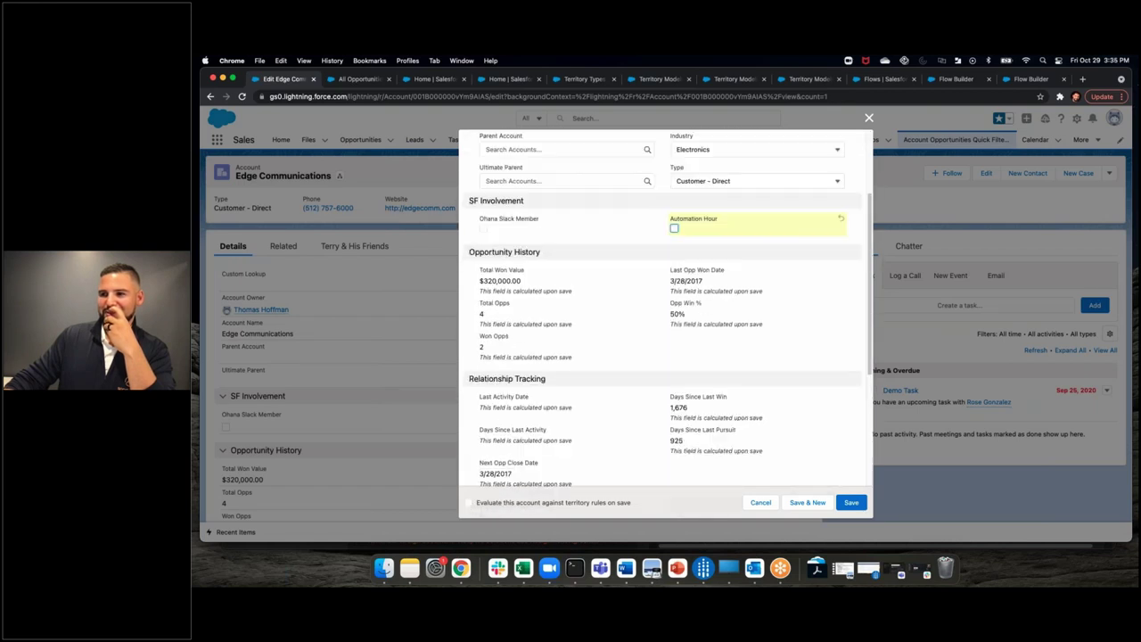
left_click(484, 273)
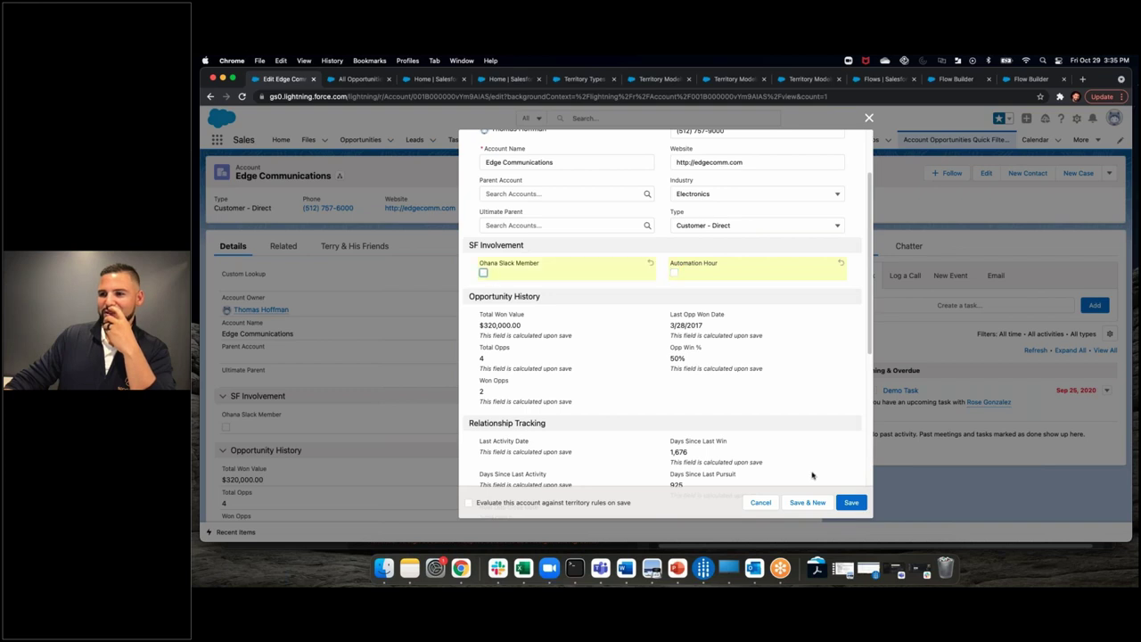
left_click(852, 503)
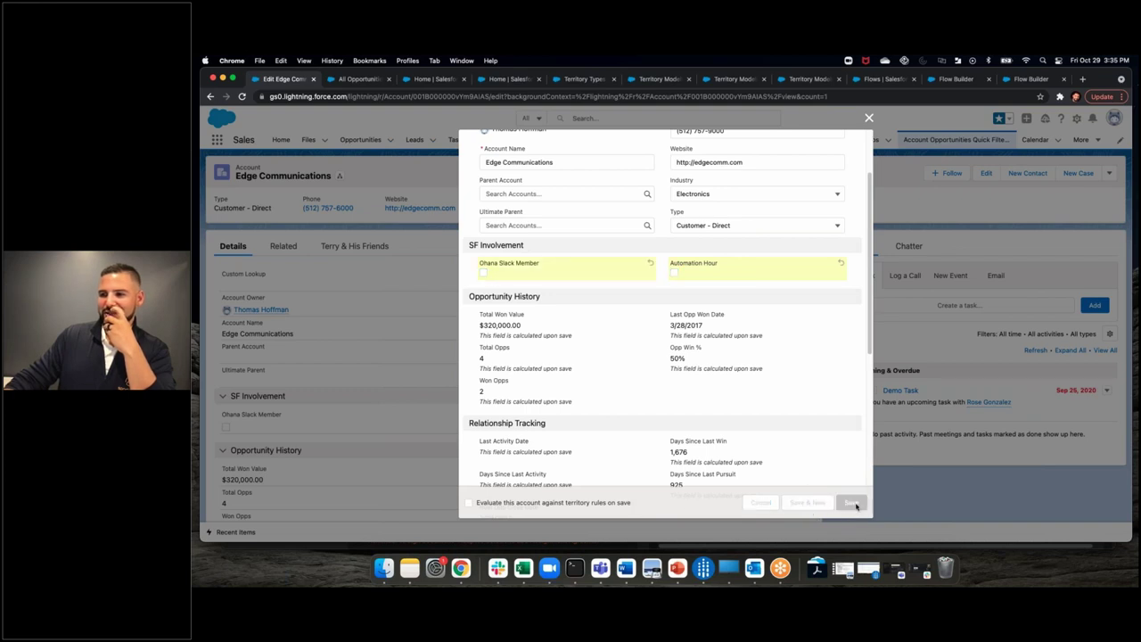
- Enable both Ohana Slack Member and Automation Hour on Edge Communications and save the account
left_click(979, 173)
left_click(483, 360)
left_click(673, 360)
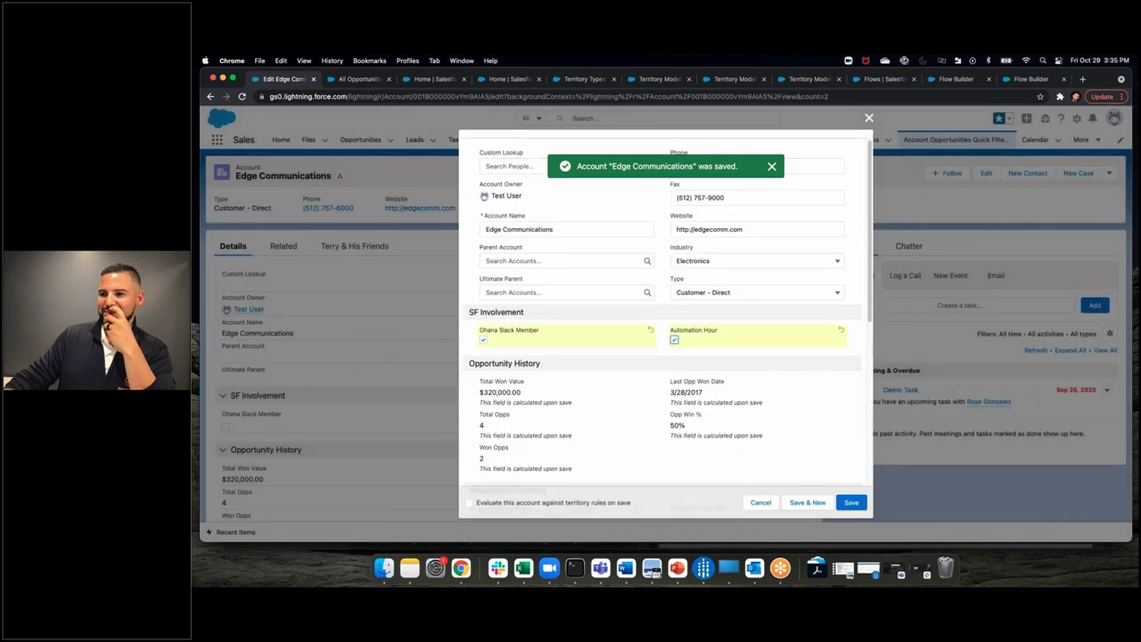
scroll(664, 383, "down", 10)
left_click(842, 503)
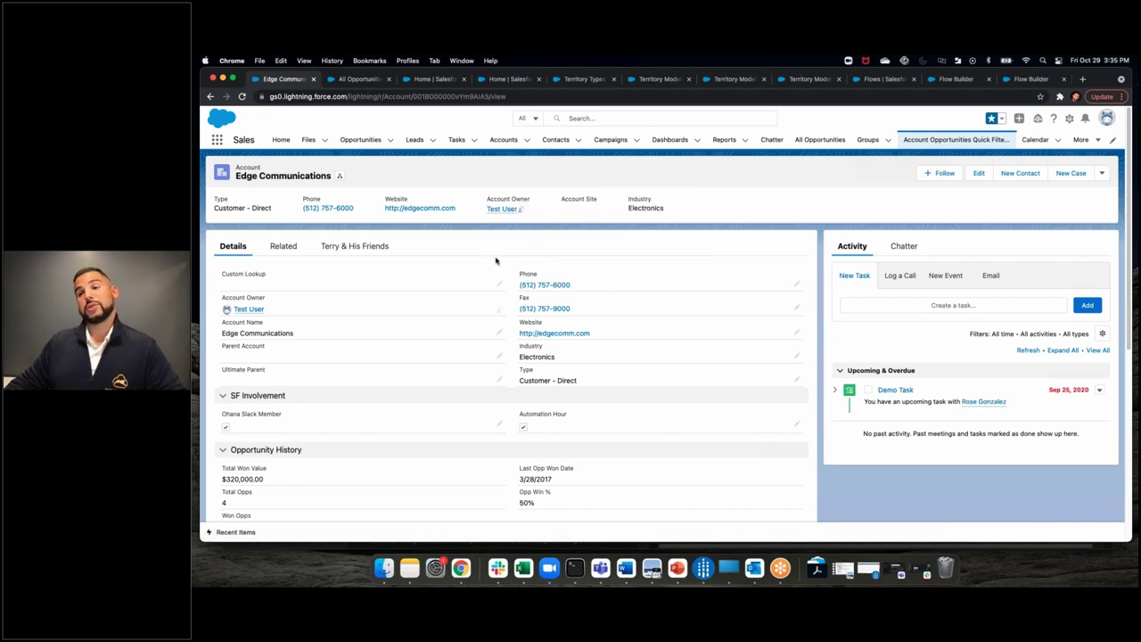
- Compare the territories assigned to Edge Communications with the Terry Count field in its account details
left_click(367, 247)
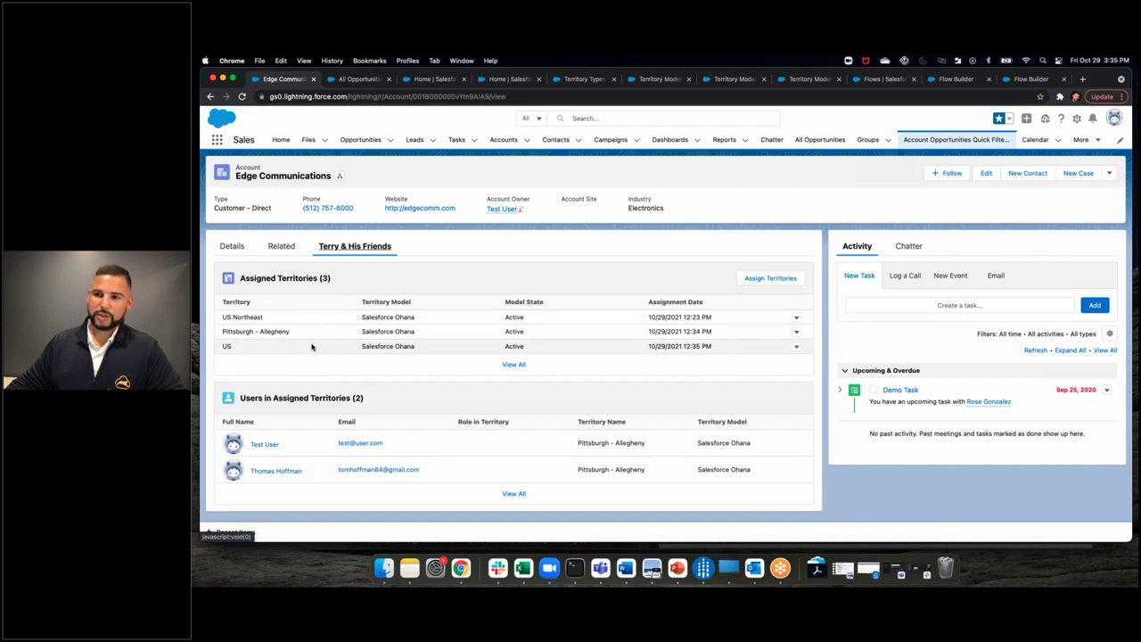
left_click(234, 248)
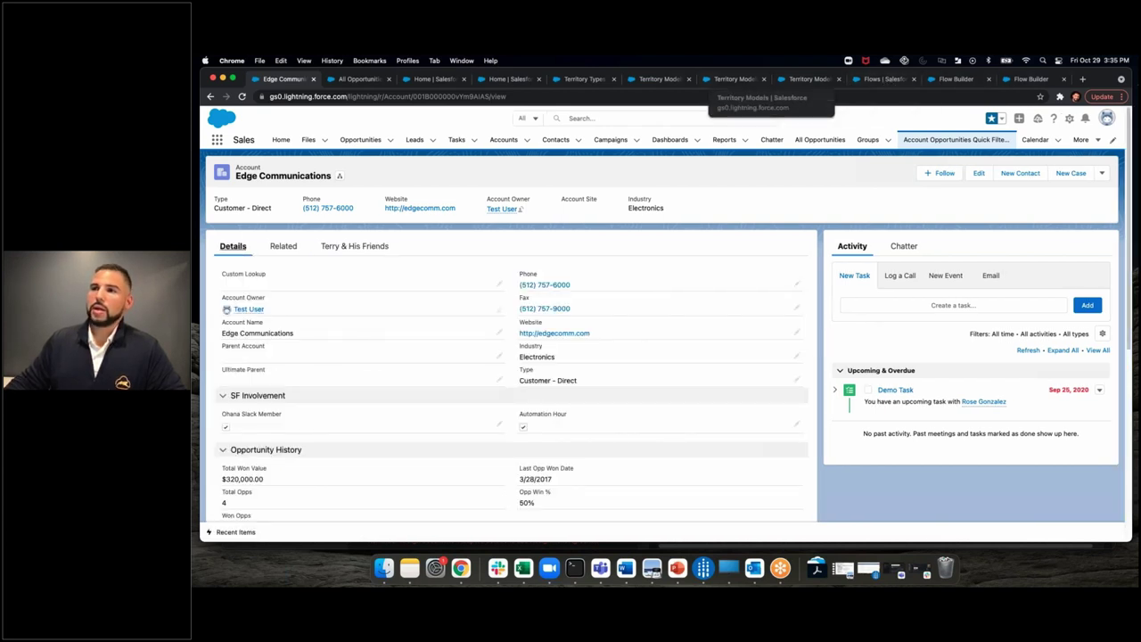
scroll(302, 429, "down", 5)
scroll(302, 429, "down", 1)
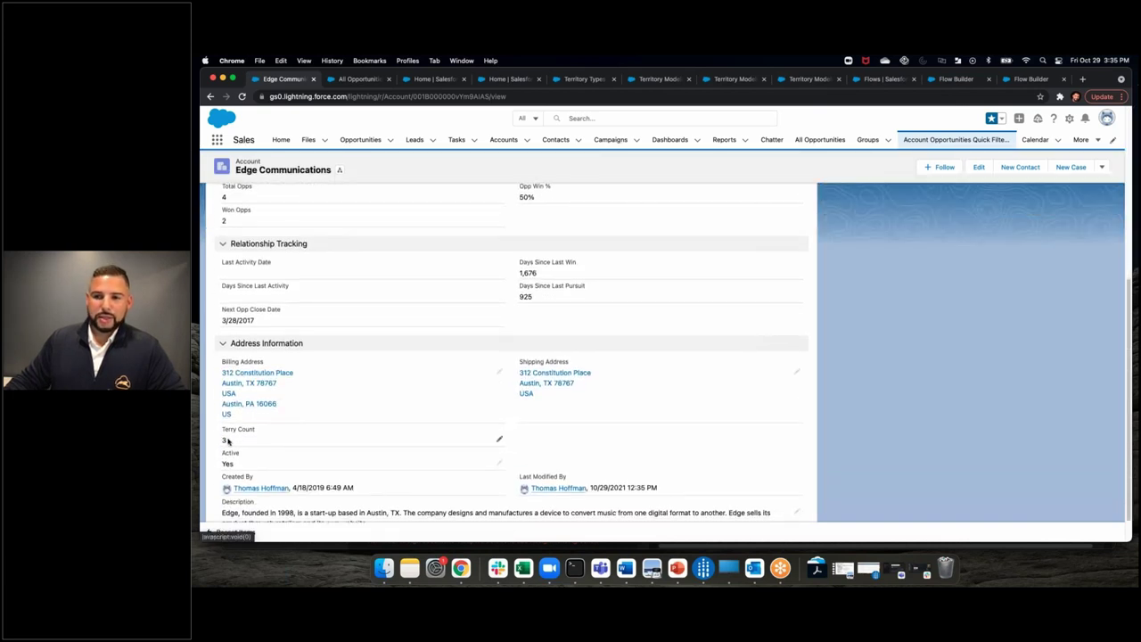
scroll(316, 318, "up", 6)
left_click(355, 247)
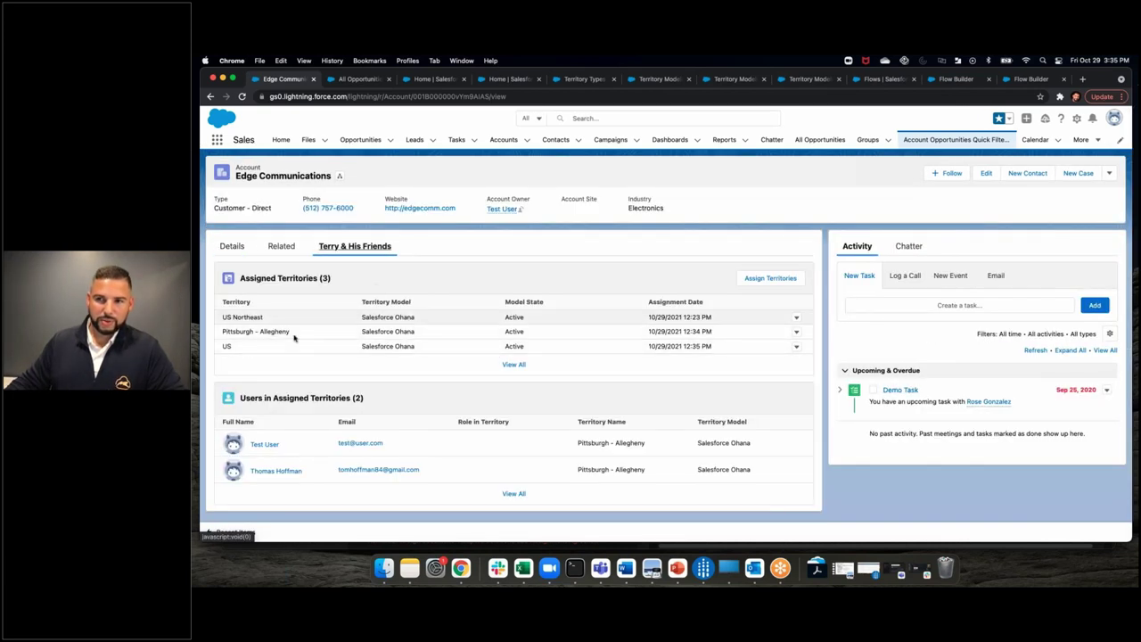
left_click(231, 245)
scroll(224, 501, "down", 4)
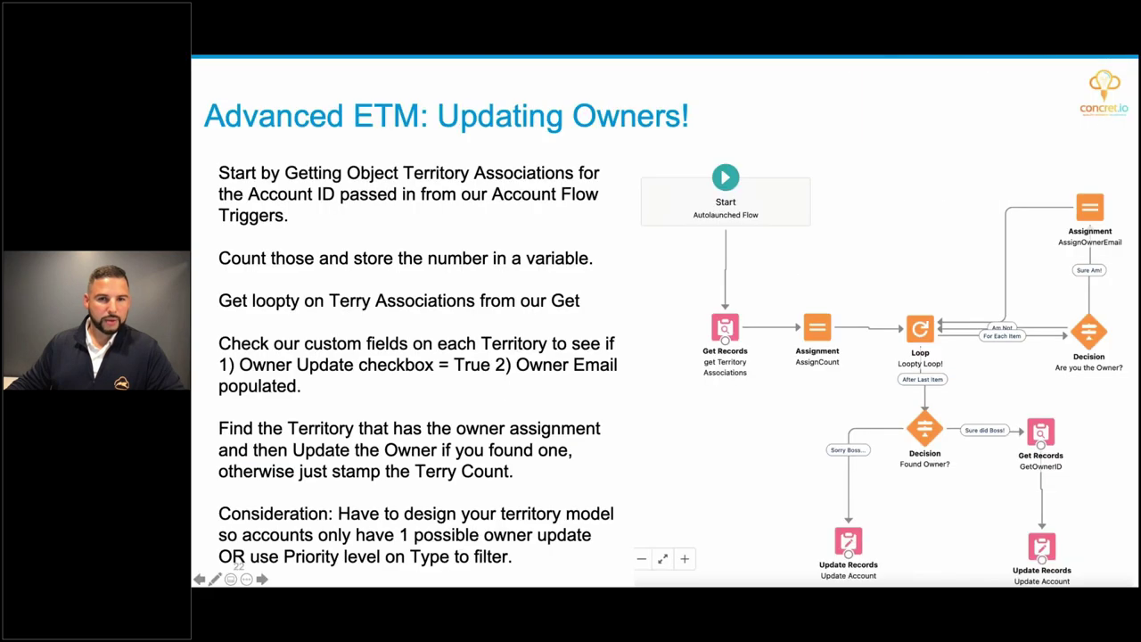
key("Right")
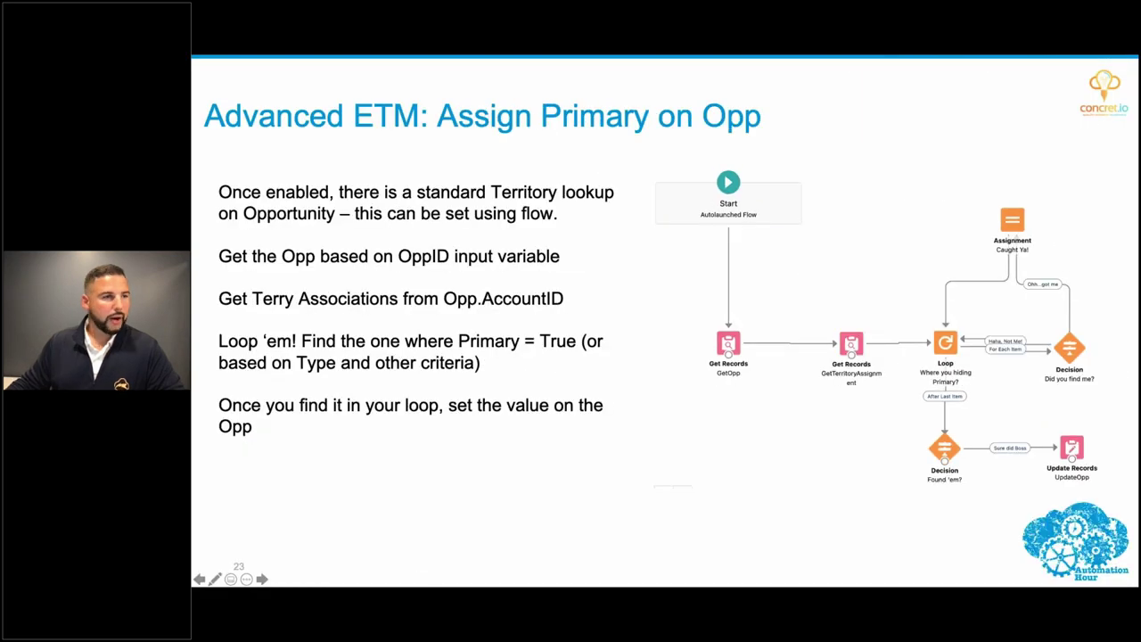
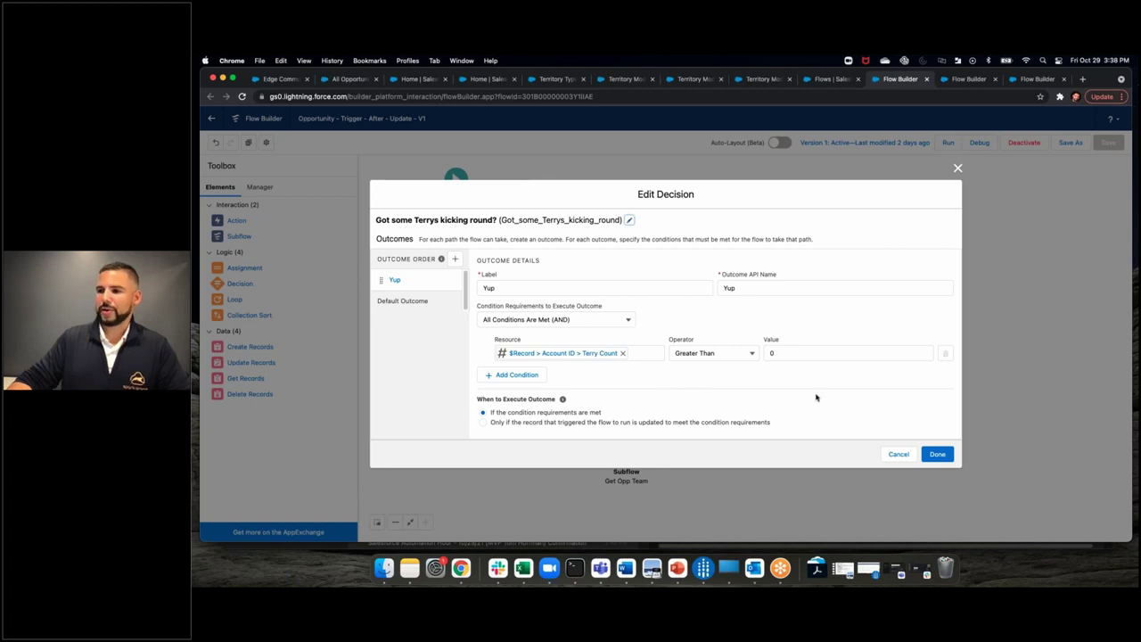
- Close the Got some Terrys kicking round? decision in the opportunity update flow without changing it
left_click(897, 454)
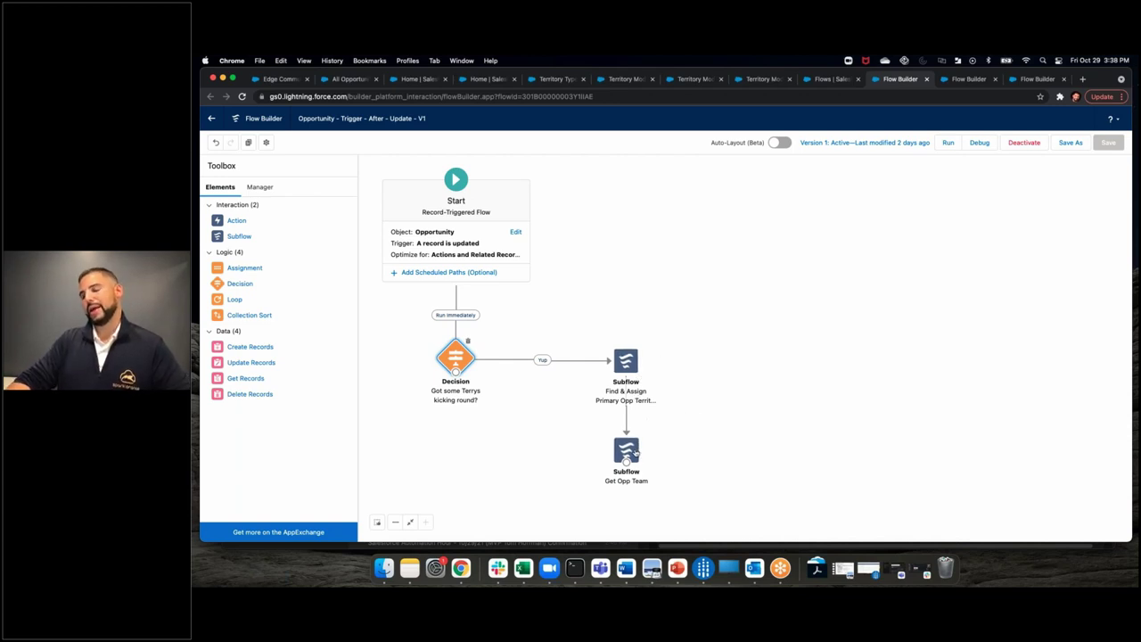
- Review the input values of the Find & Assign Primary Opp Territory subflow and open the Opportunity - Class - Assign Primary Opp flow
double_click(624, 372)
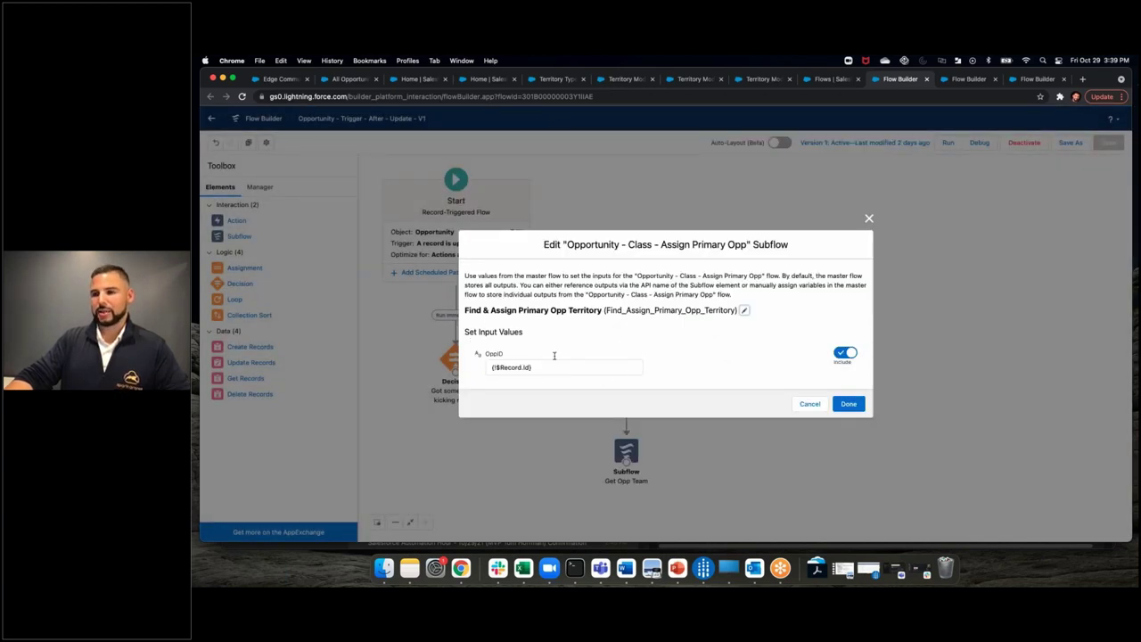
left_click(806, 406)
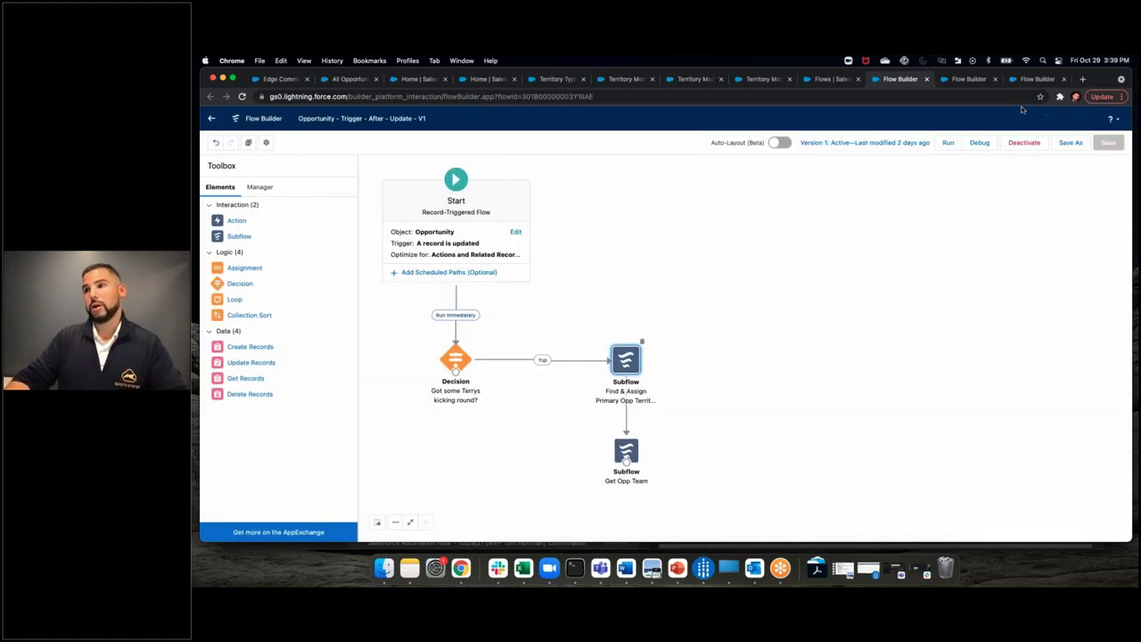
left_click(831, 80)
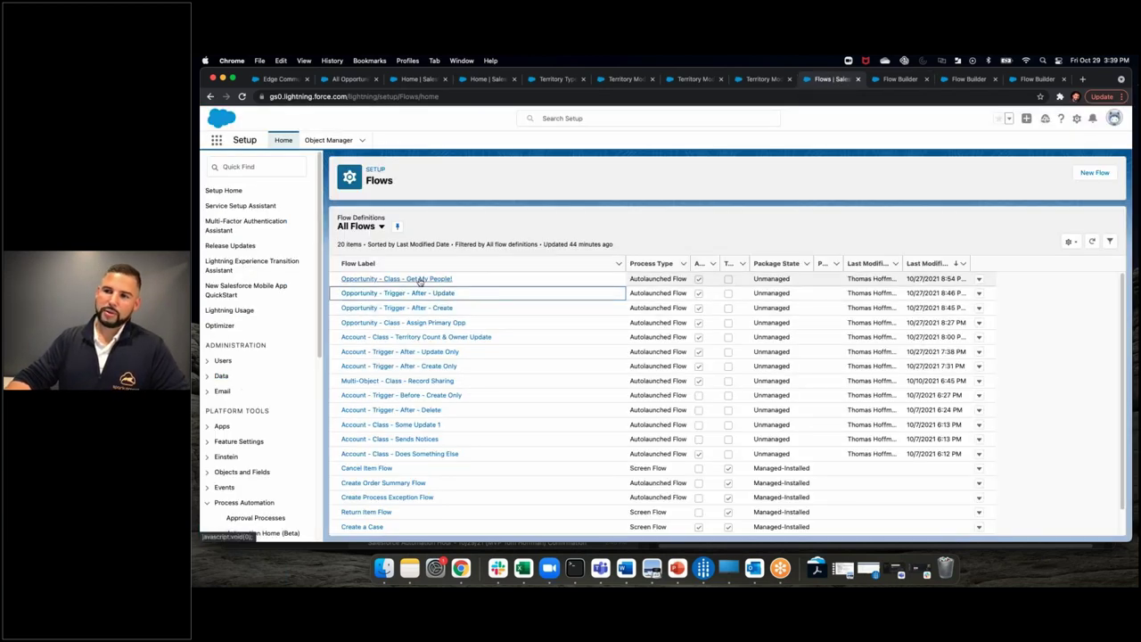
left_click(413, 322)
- Close the previously reviewed flows, open Opportunity - Class - Get My People!, and return to the Assign Primary Opp flow
left_click(937, 79)
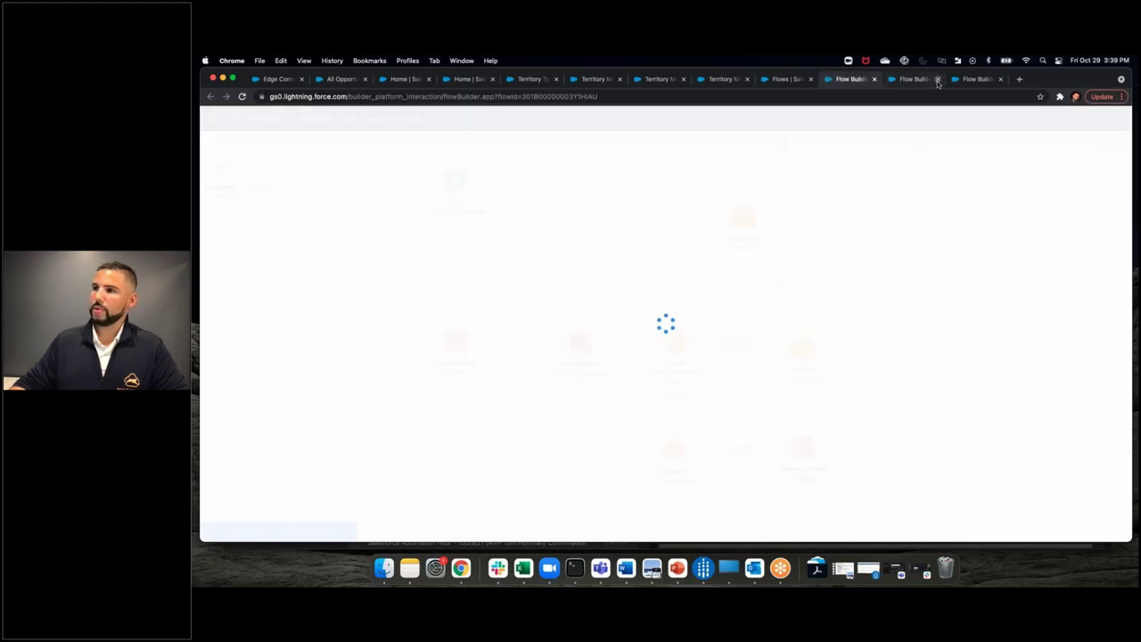
left_click(937, 79)
left_click(695, 249)
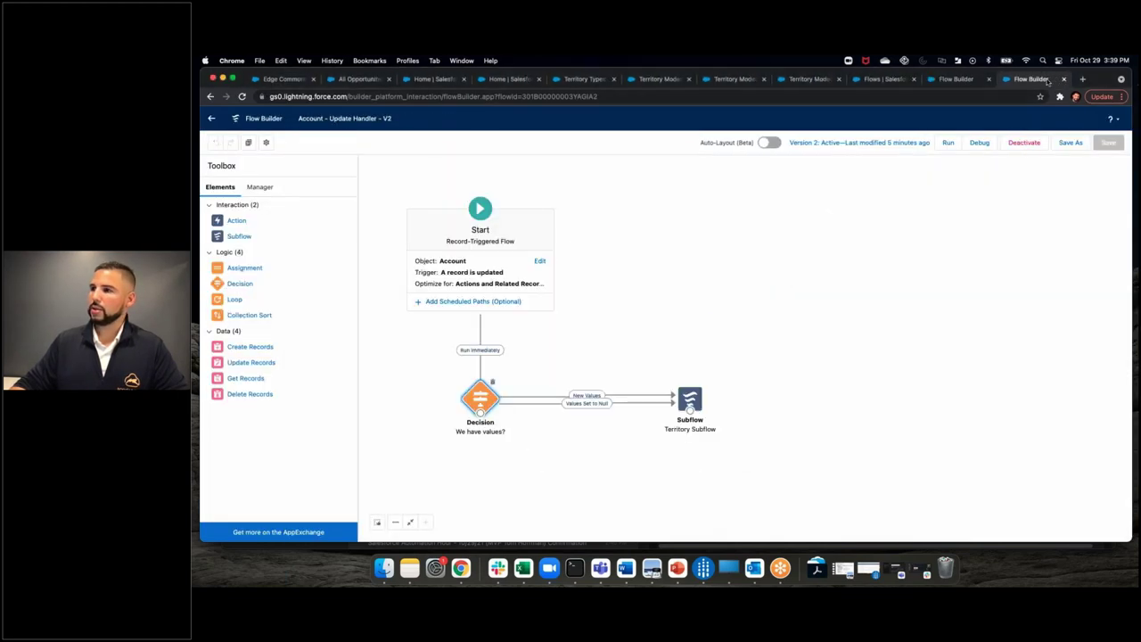
left_click(1062, 79)
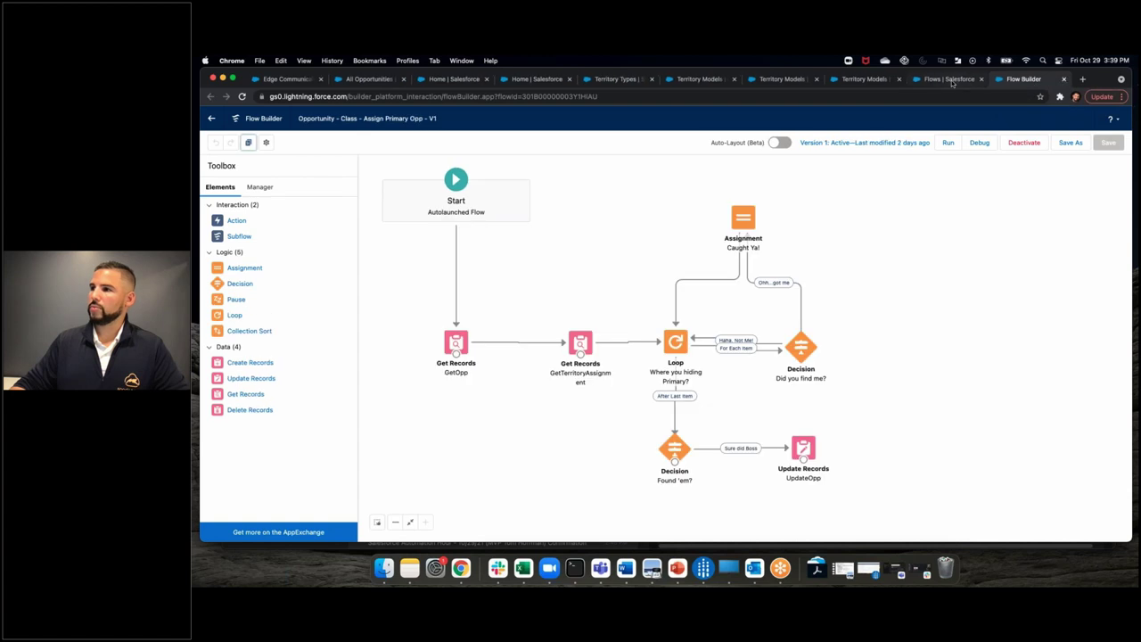
left_click(954, 82)
left_click(408, 279)
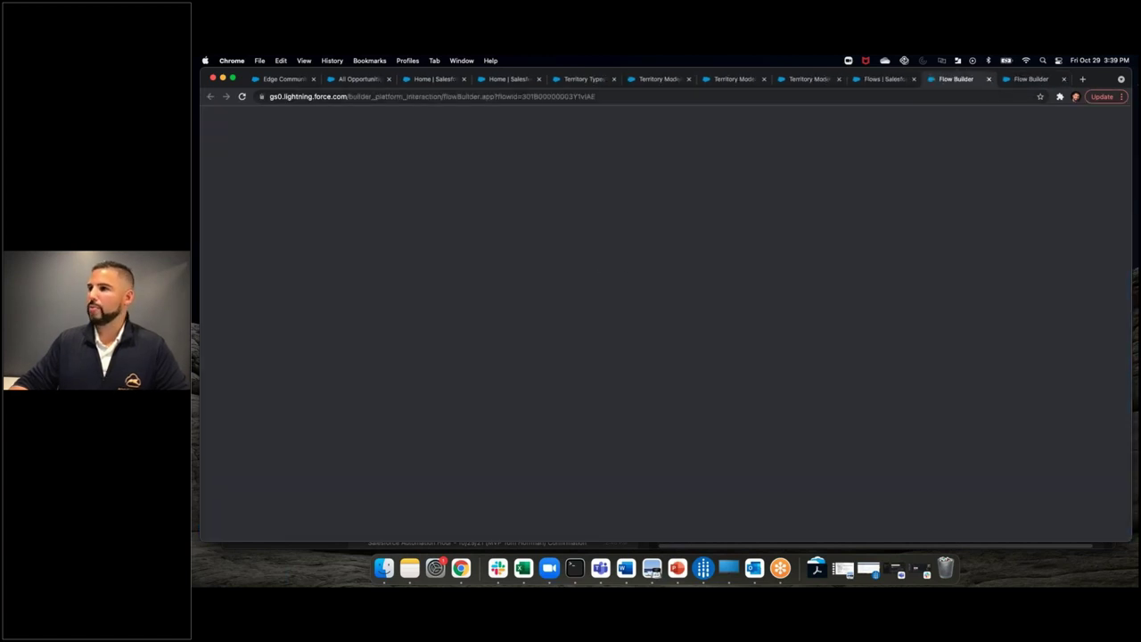
left_click(1008, 83)
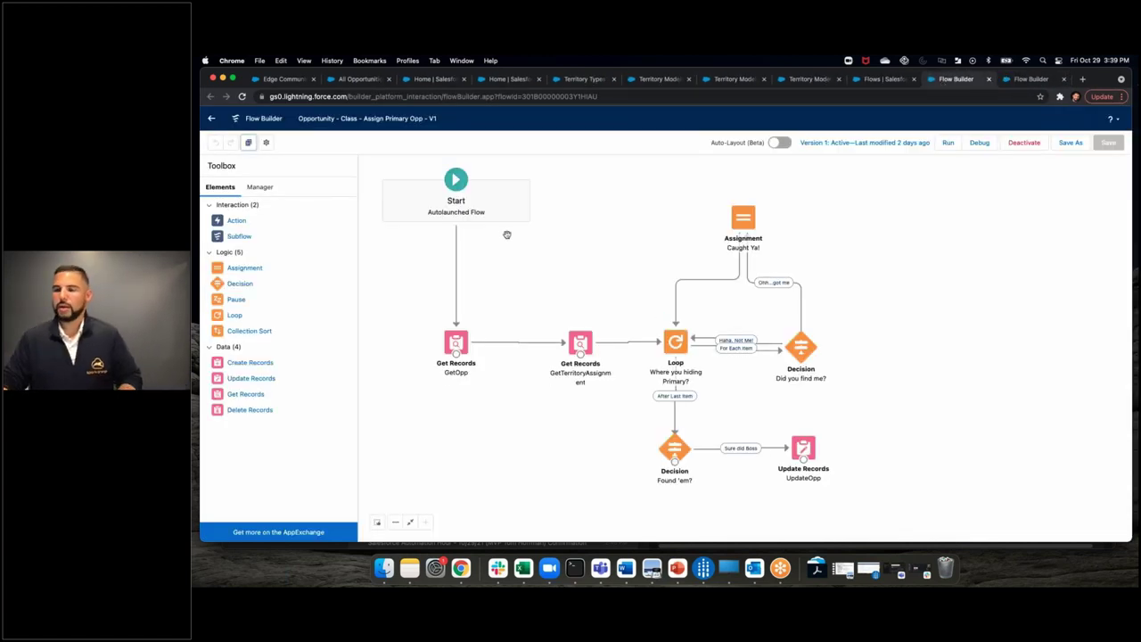
- Inspect the ObjectId filter value in the GetTerritoryAssignment element and leave it without changes
double_click(582, 341)
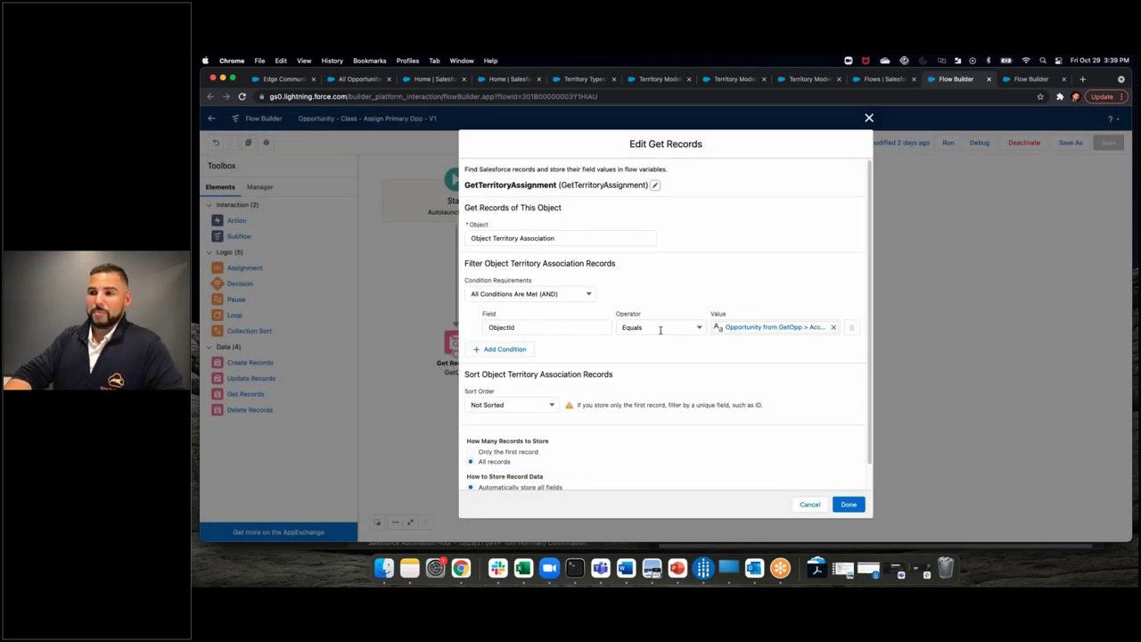
left_click(740, 328)
left_click(809, 505)
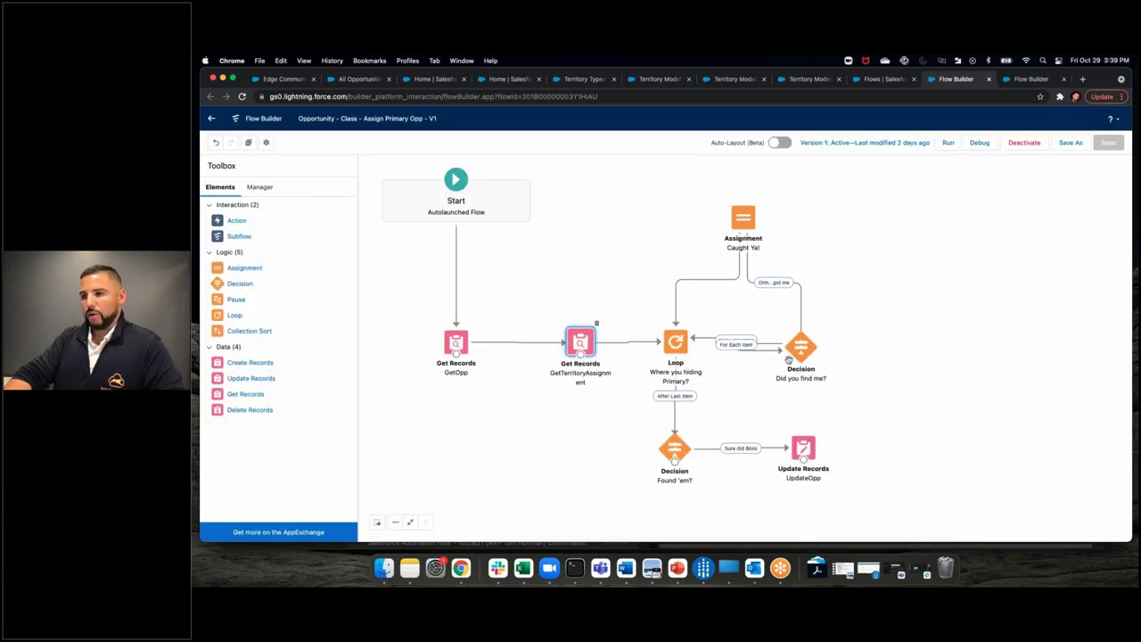
- Compare the Did you find me? decision's condition with the primary checkbox on the Pittsburgh - Allegheny territory, then close the decision
double_click(795, 352)
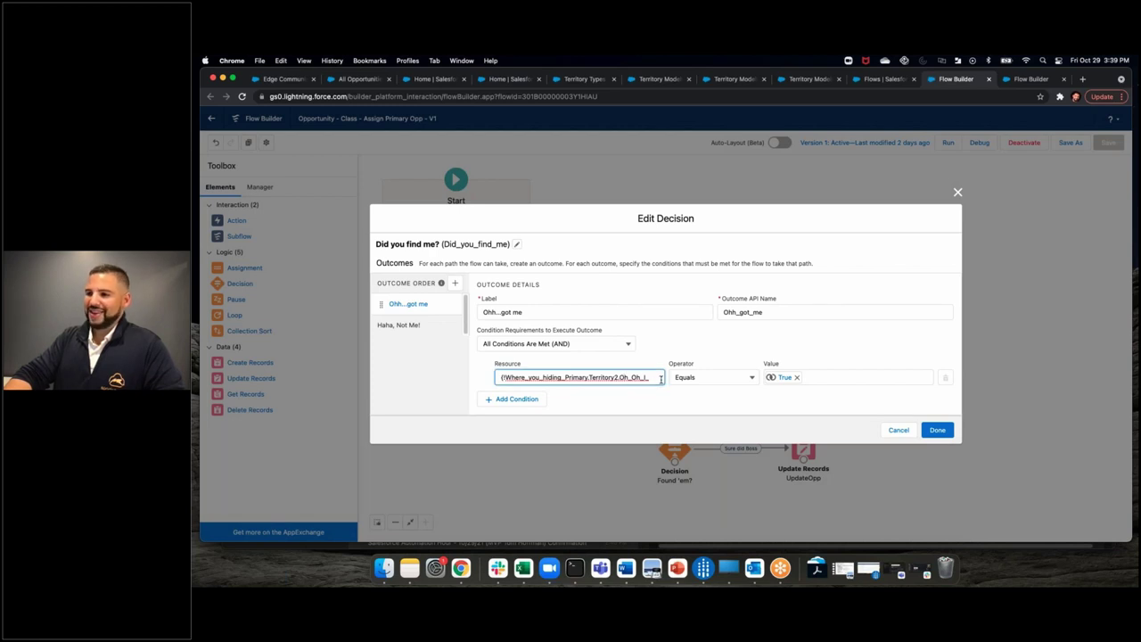
left_click(625, 378)
left_click(629, 394)
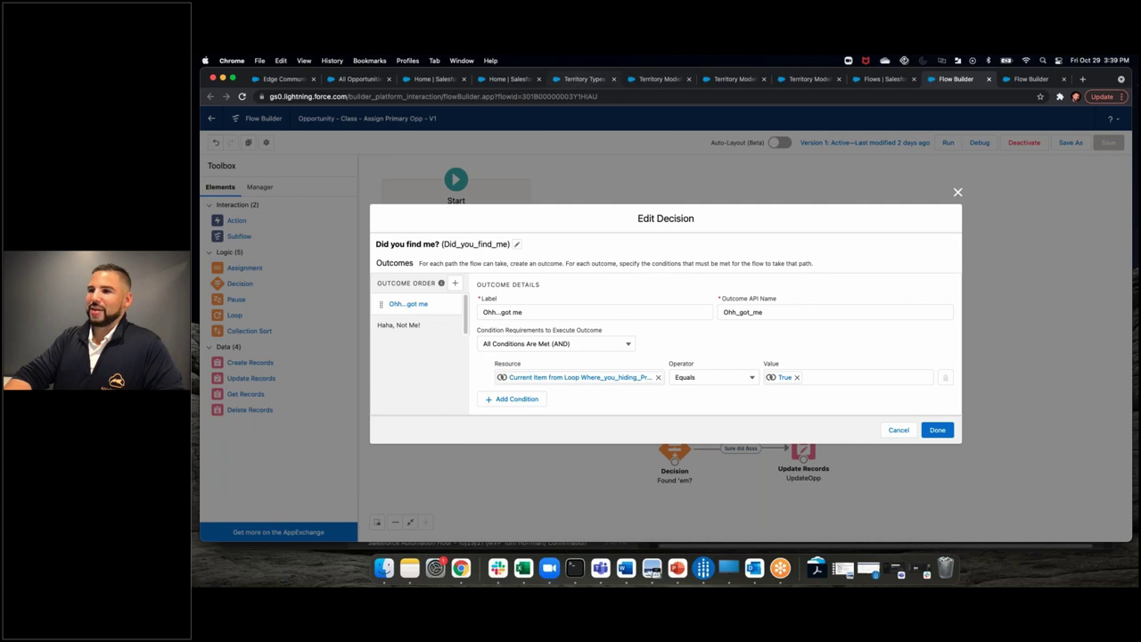
left_click(500, 81)
left_click(657, 79)
left_click(523, 351)
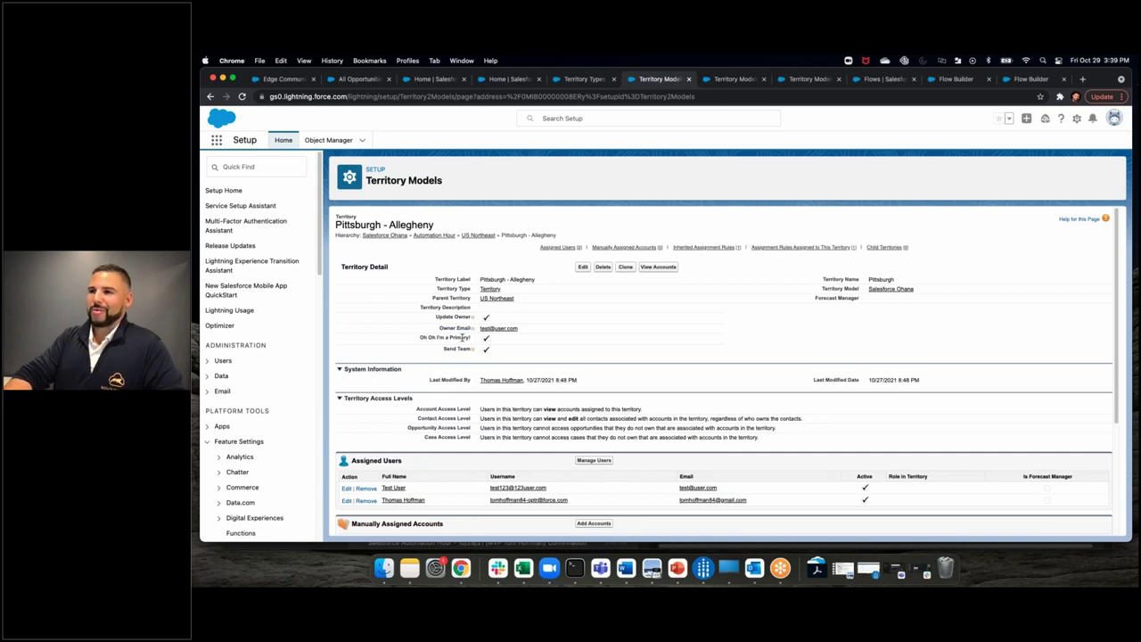
left_click(951, 79)
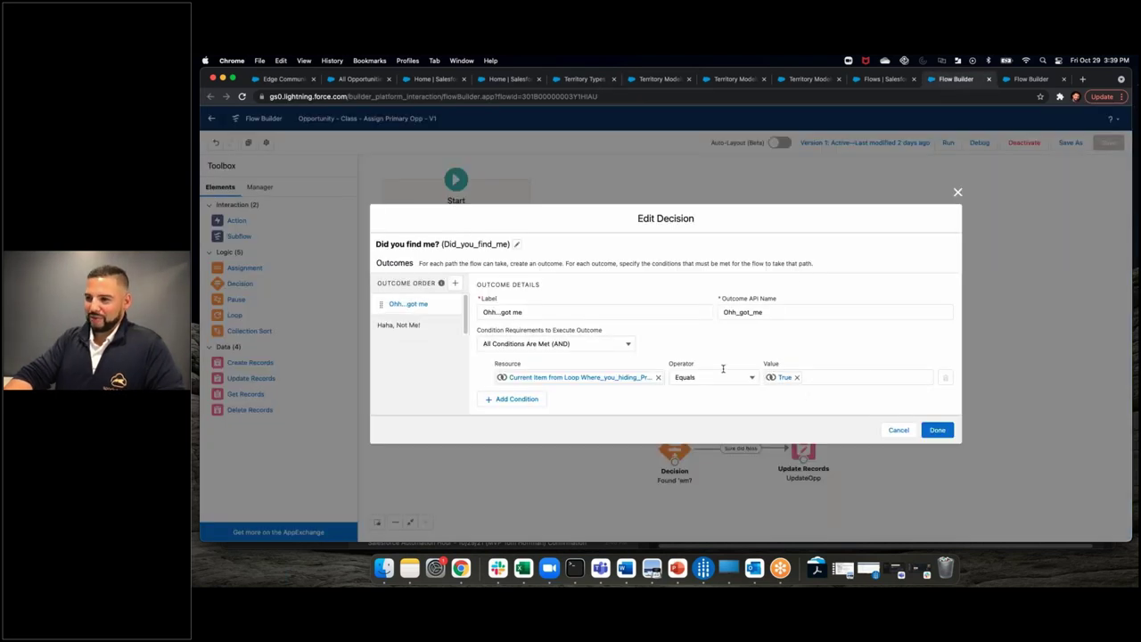
left_click(937, 430)
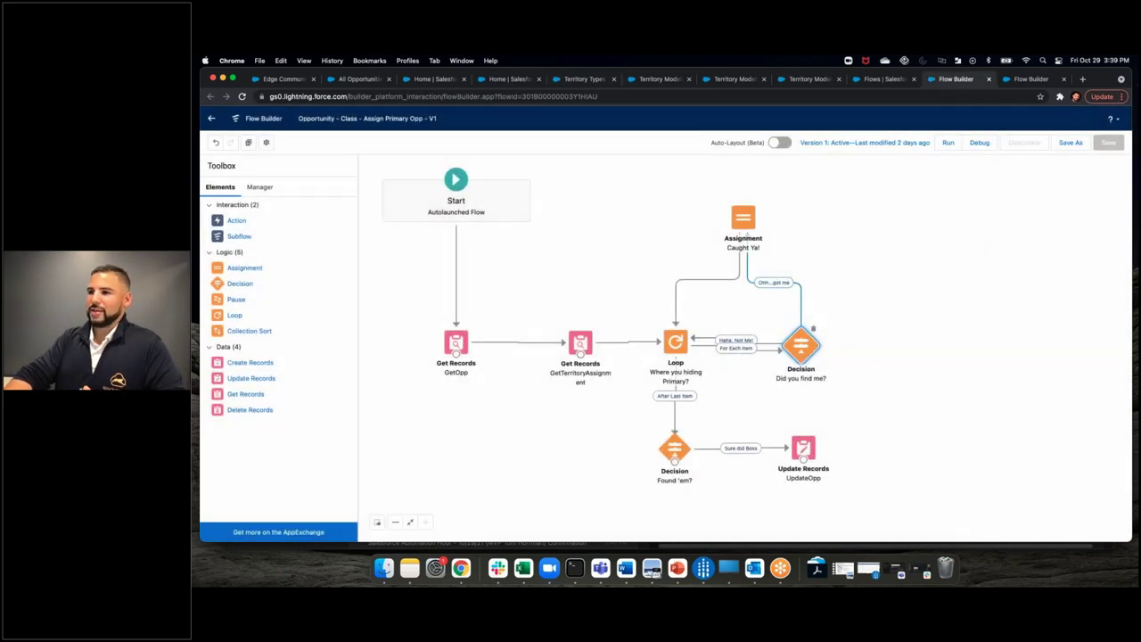
- Inspect the GotEm variable and its assigned value in the Caught Ya! assignment without changing them
double_click(746, 225)
left_click(533, 348)
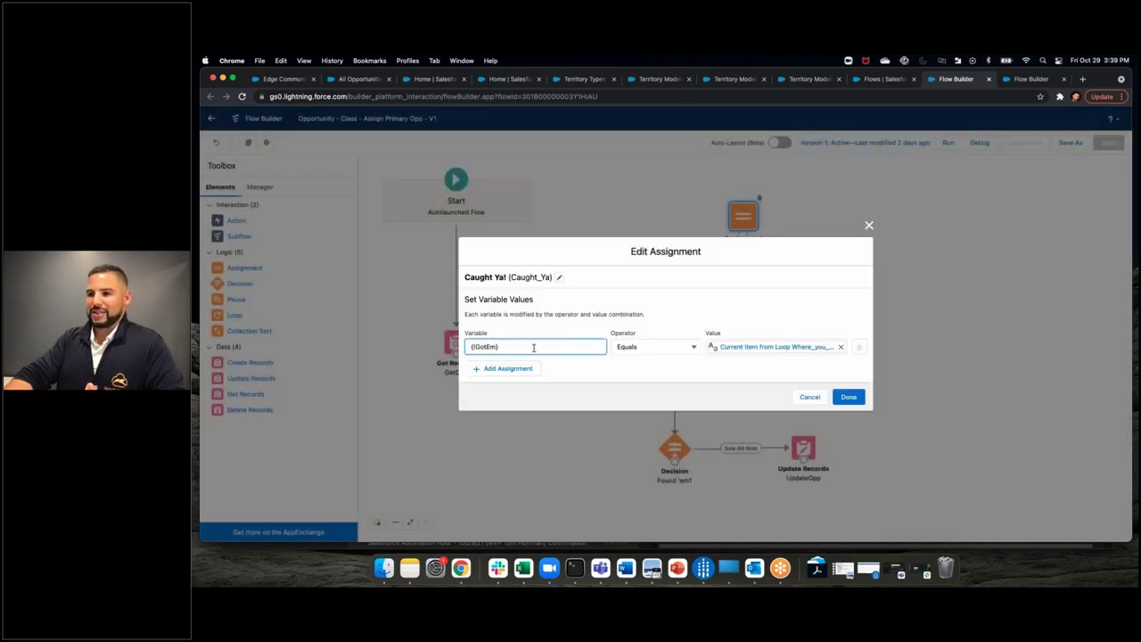
left_click(745, 353)
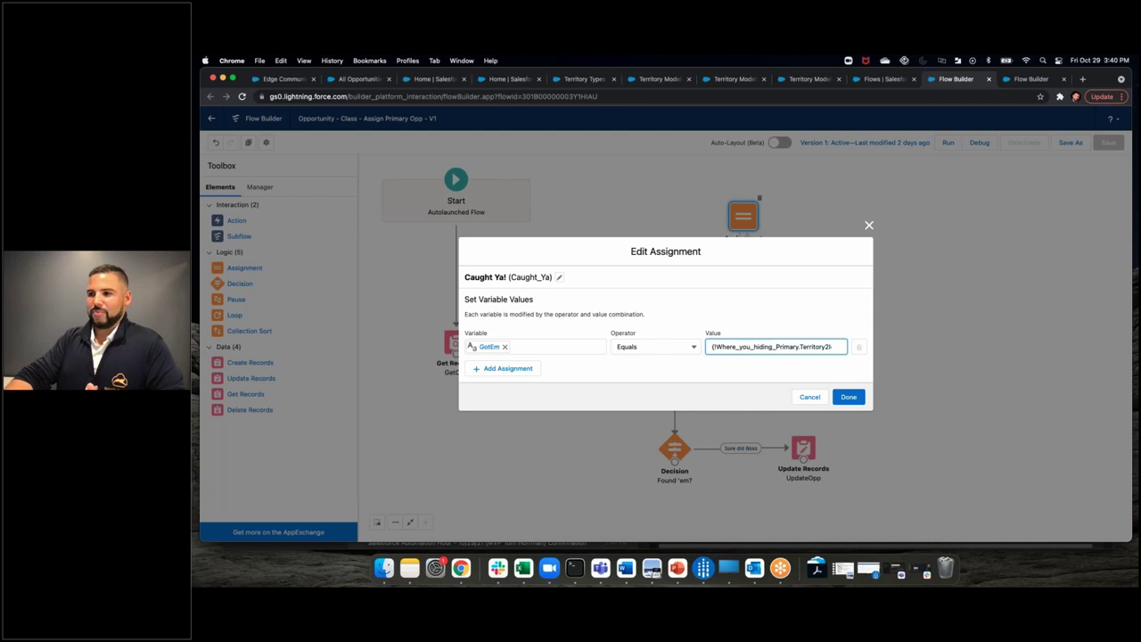
left_click(812, 398)
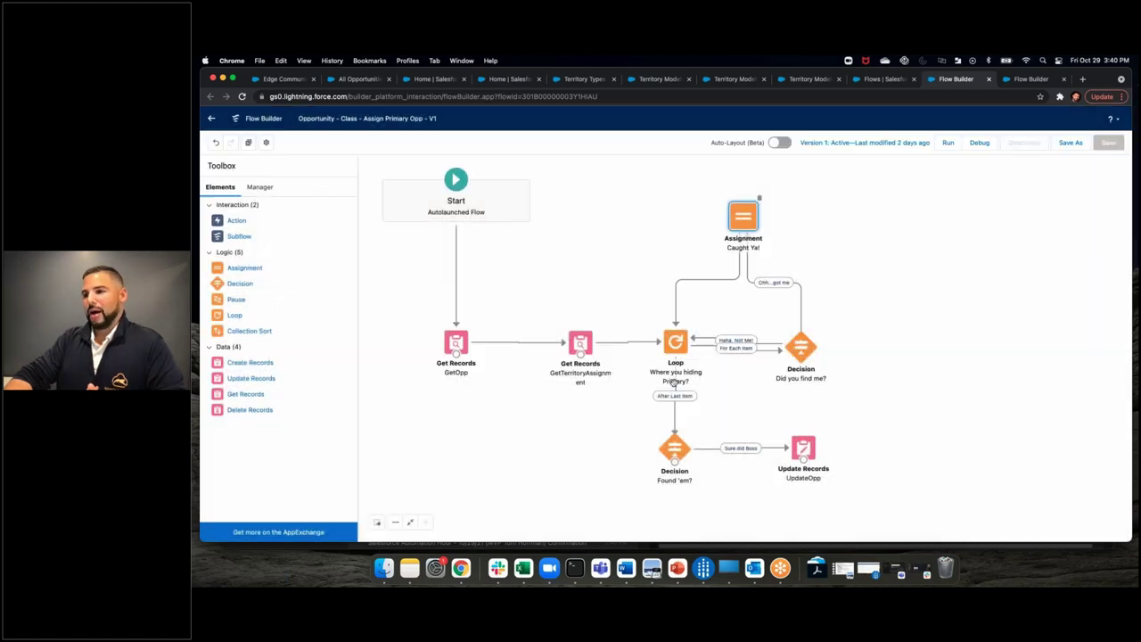
- Review the Found 'em? decision's condition and the Territory2Id field assignment in the UpdateOpp element
double_click(676, 449)
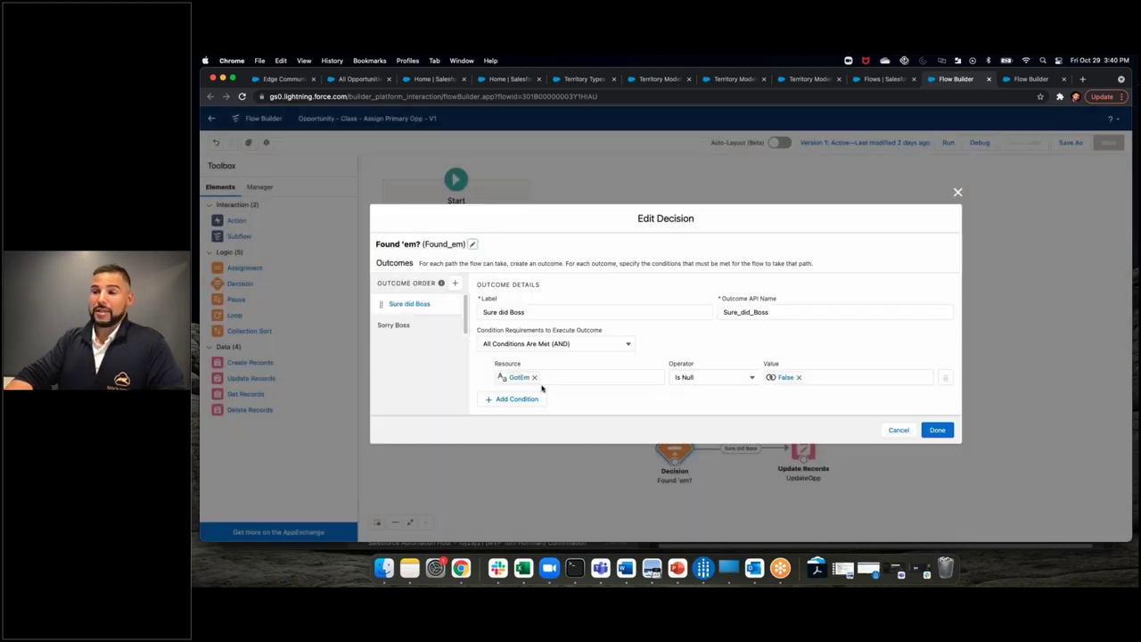
left_click(899, 430)
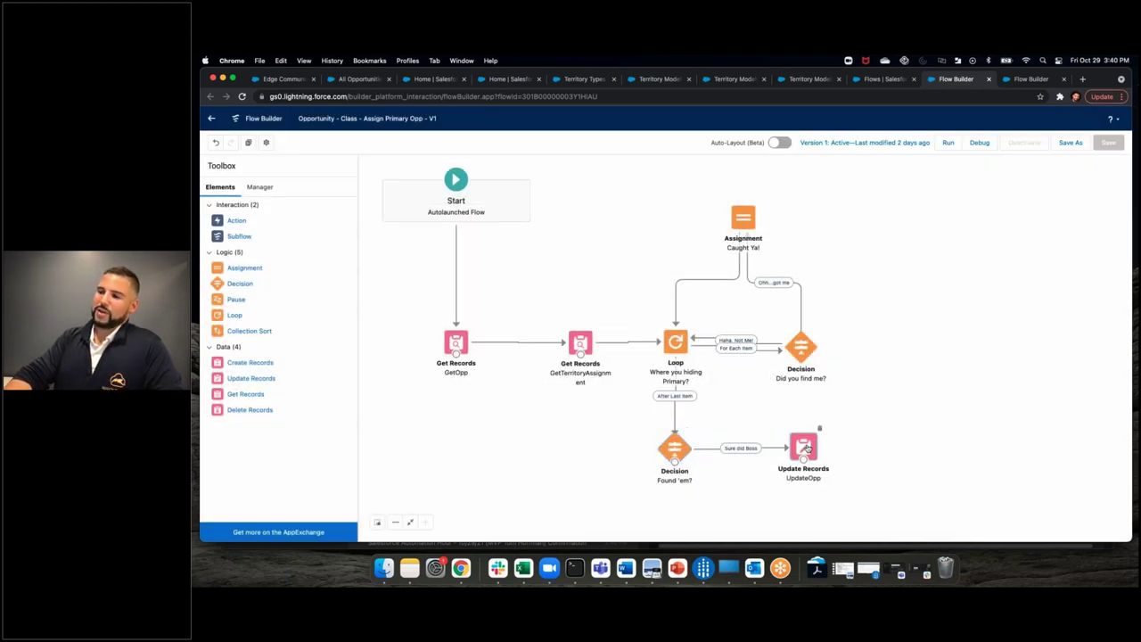
double_click(803, 452)
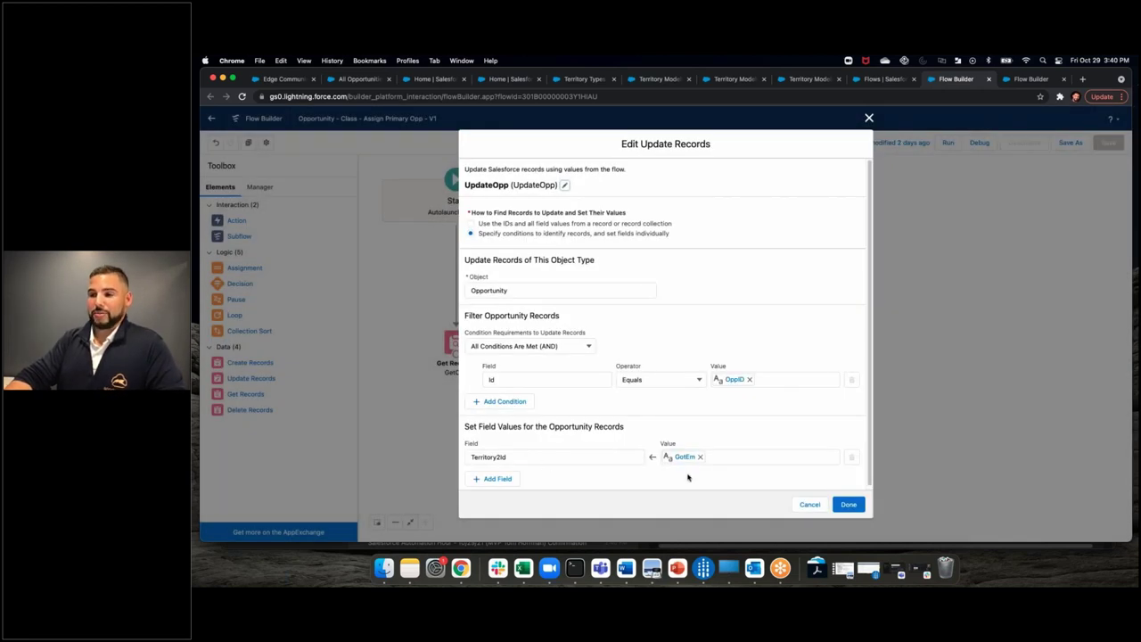
left_click(808, 503)
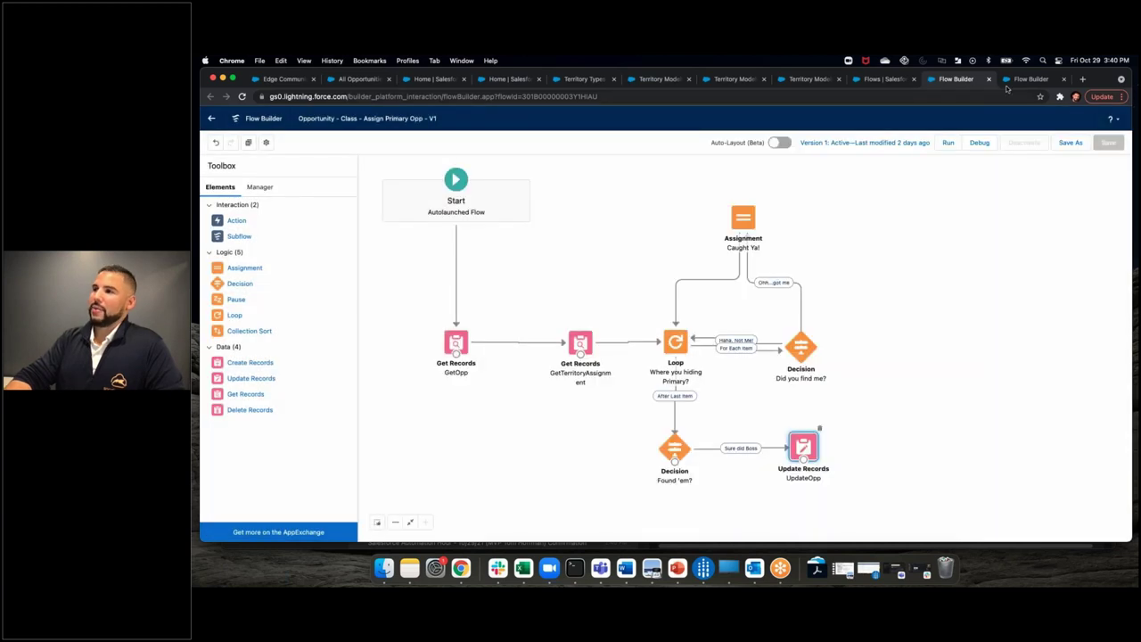
- Inspect the ObjectId filter value of the GetTerrys element in the Get My People! flow
left_click(1025, 79)
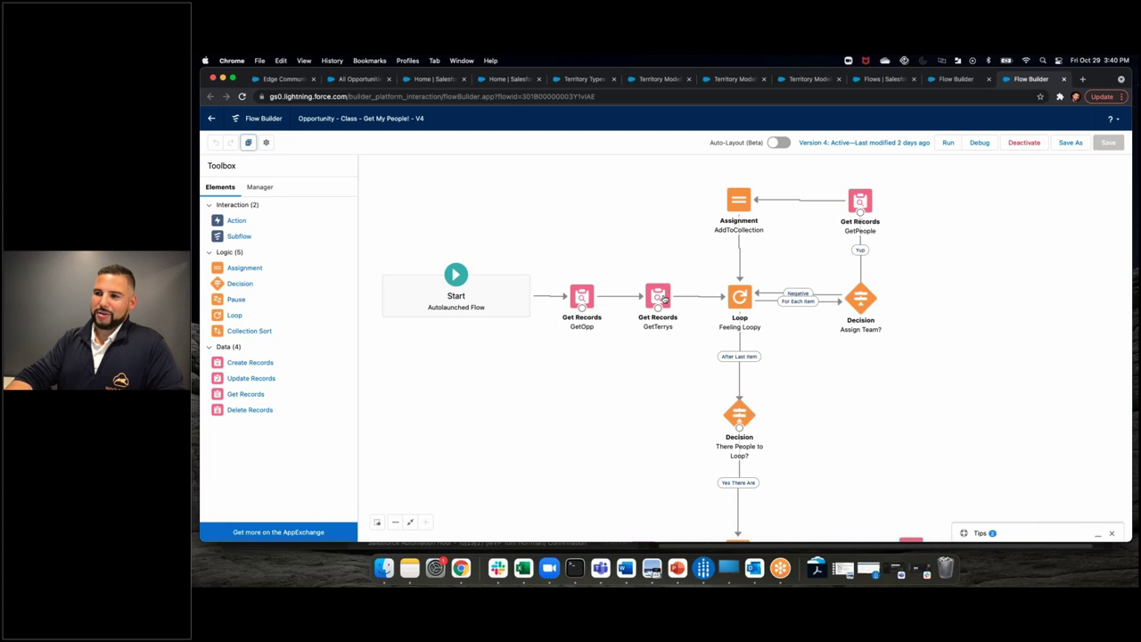
double_click(661, 298)
left_click(782, 328)
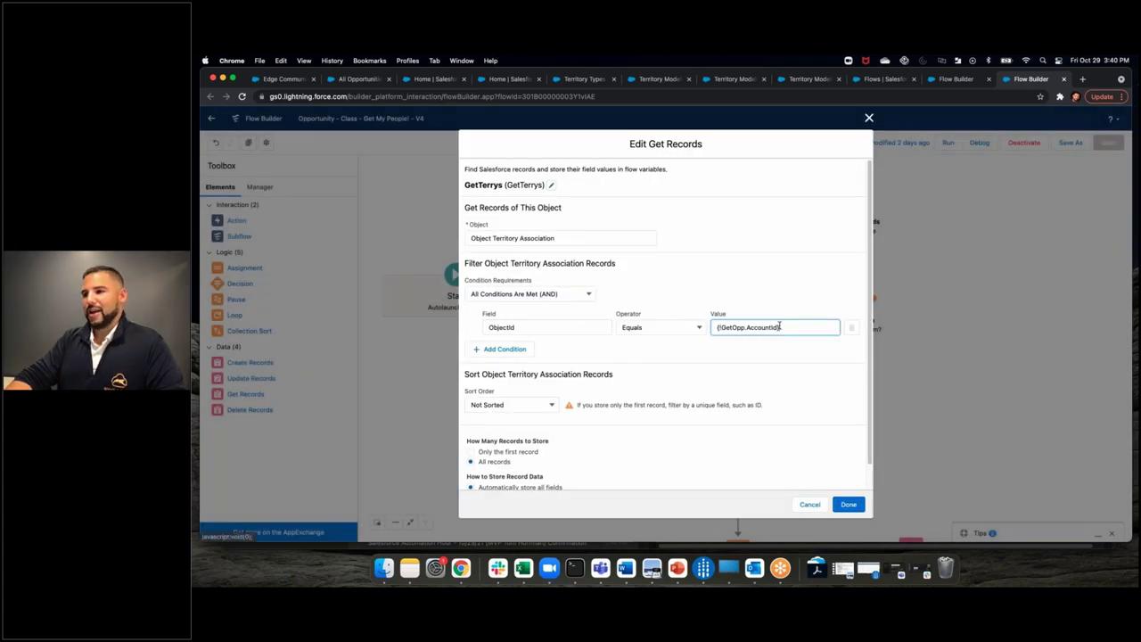
left_click(801, 509)
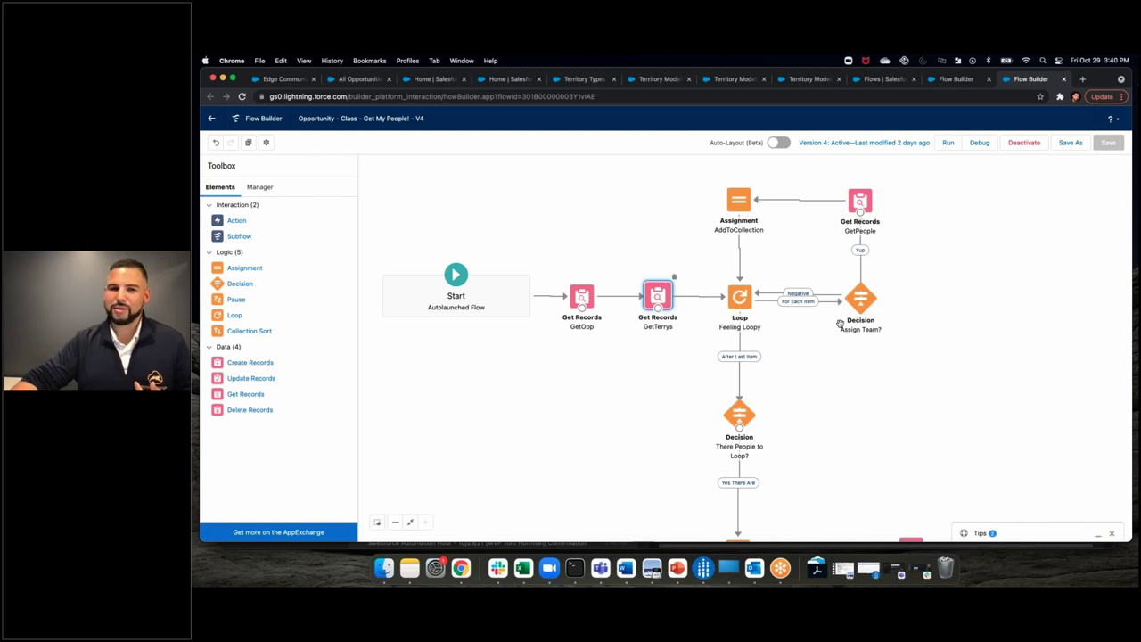
- Compare the Assign Team? decision's condition with the Send Team checkbox on the Pittsburgh - Allegheny territory, then close the decision unchanged
double_click(860, 300)
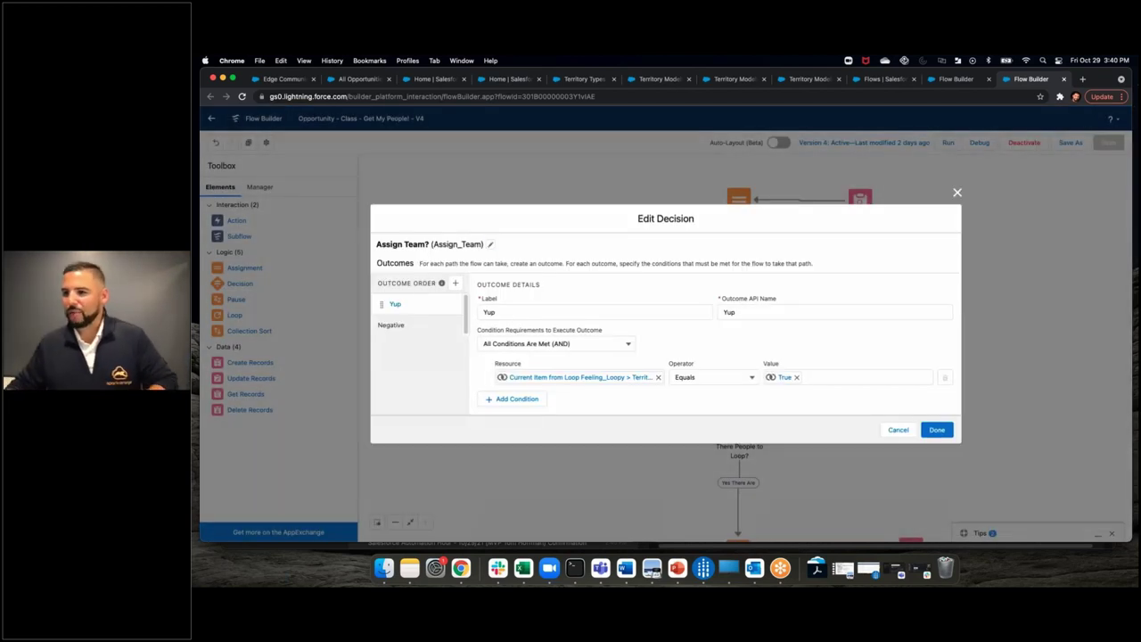
left_click(631, 377)
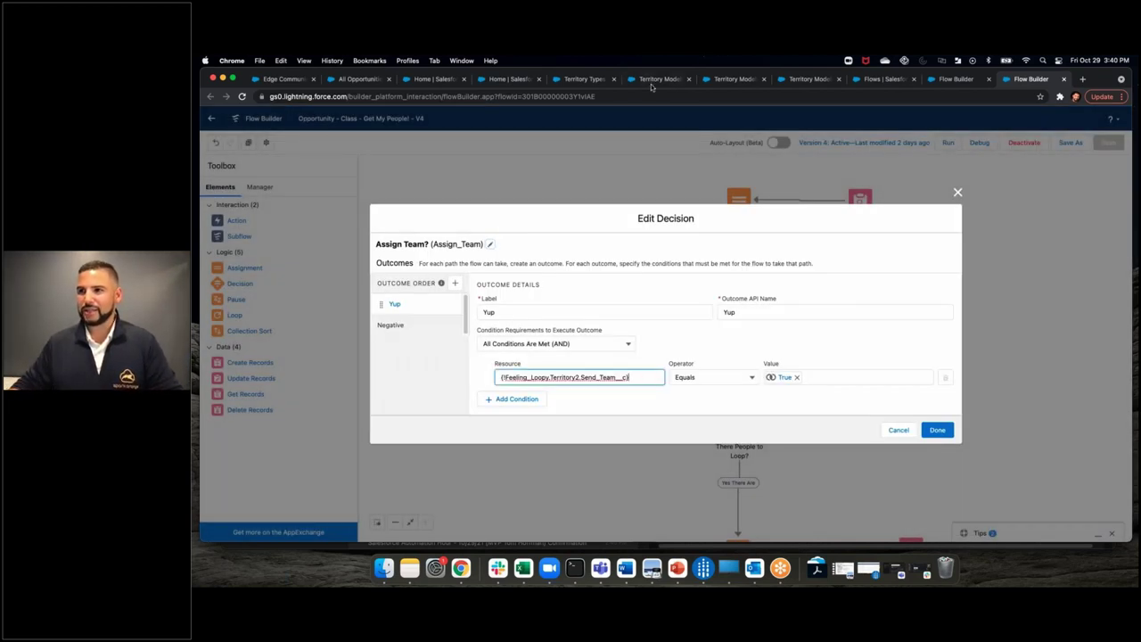
left_click(651, 80)
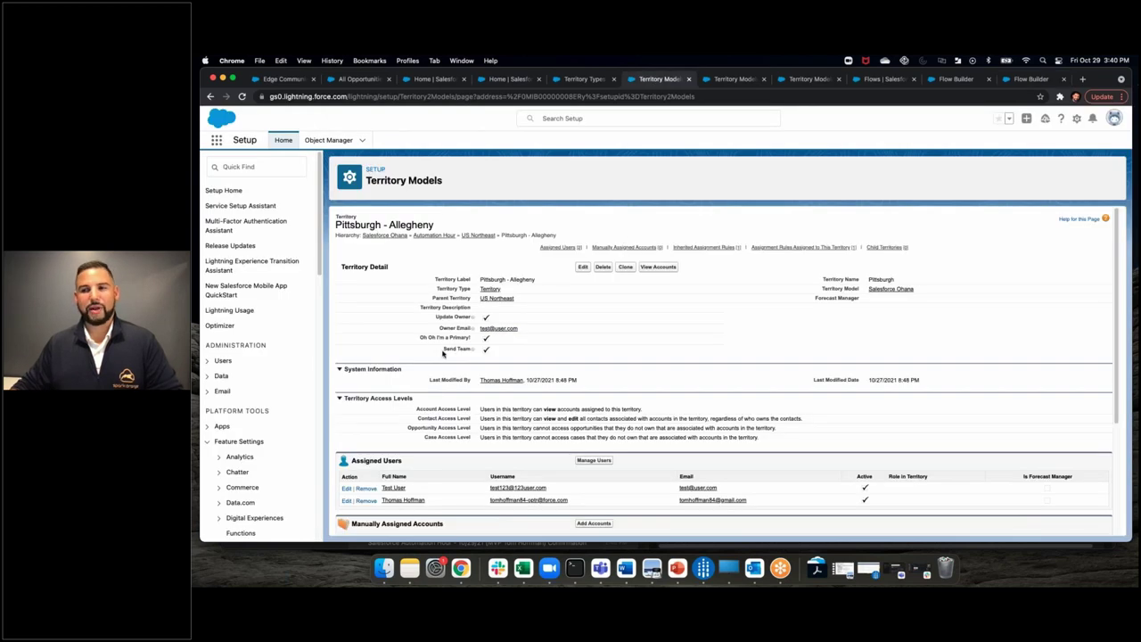
left_click_drag(443, 349, 482, 354)
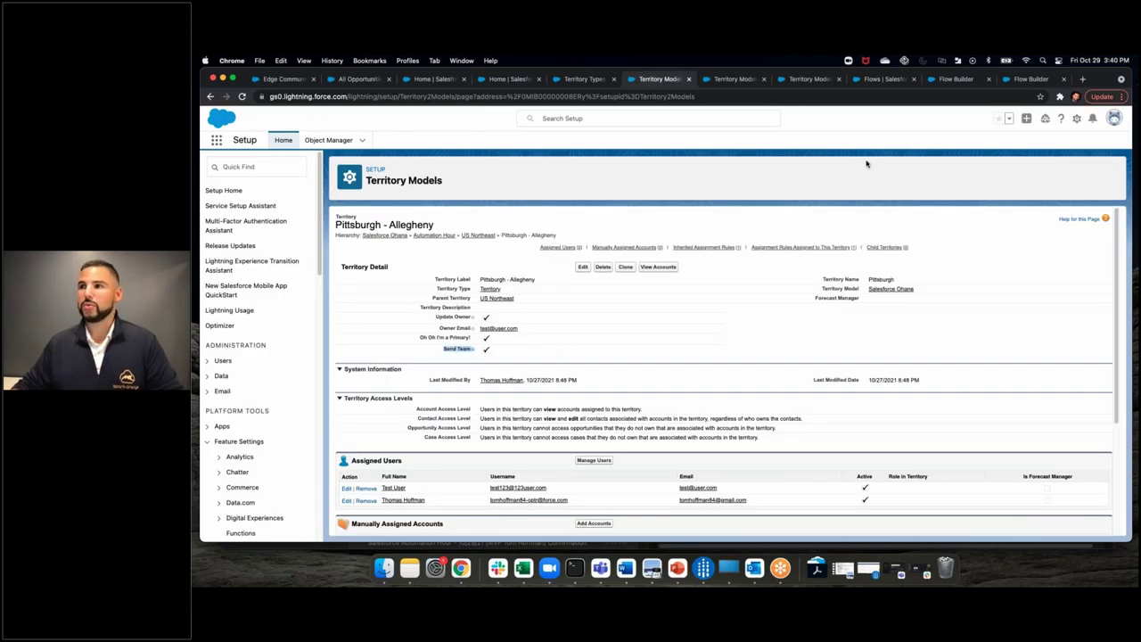
left_click(955, 79)
left_click(1031, 79)
left_click(887, 430)
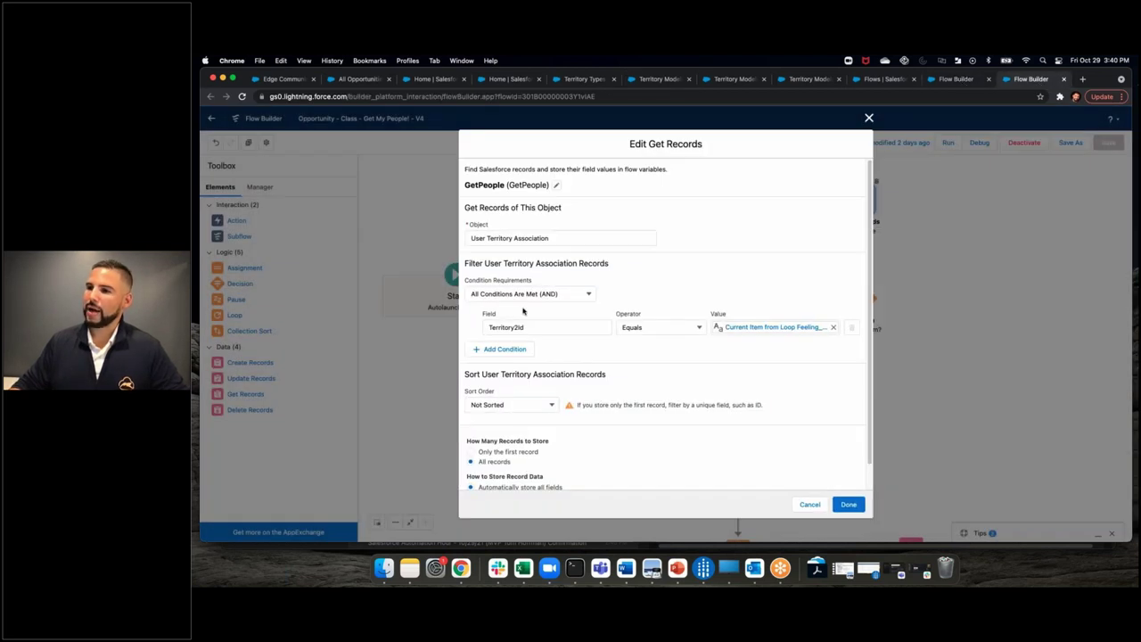
- Check which object the GetPeople element queries and close it without changes
left_click_drag(464, 239, 573, 239)
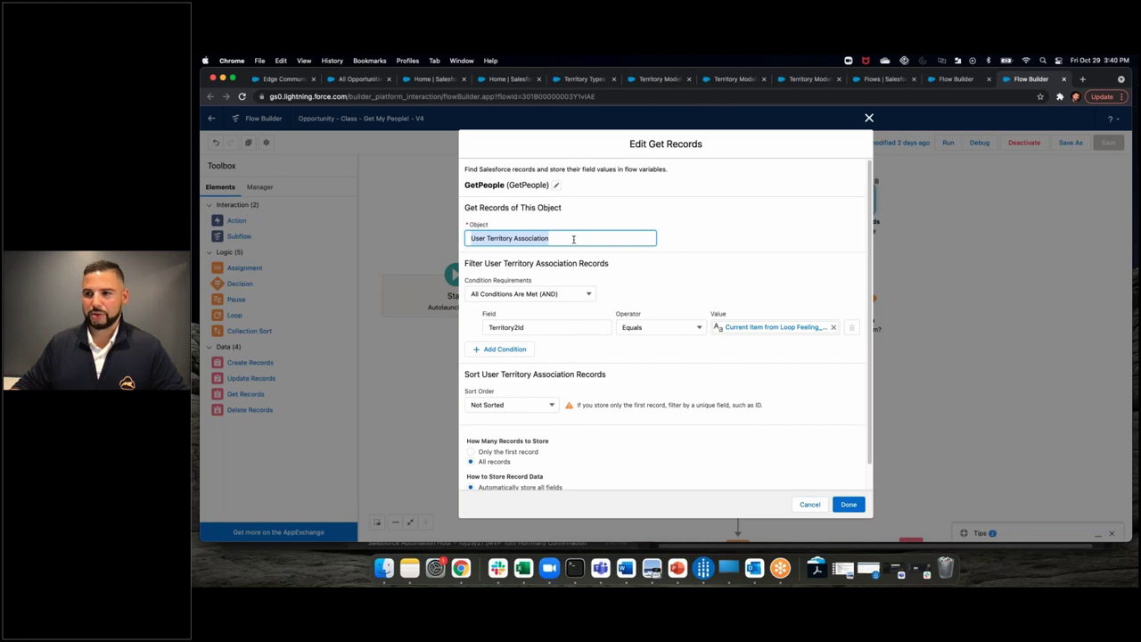
left_click(810, 505)
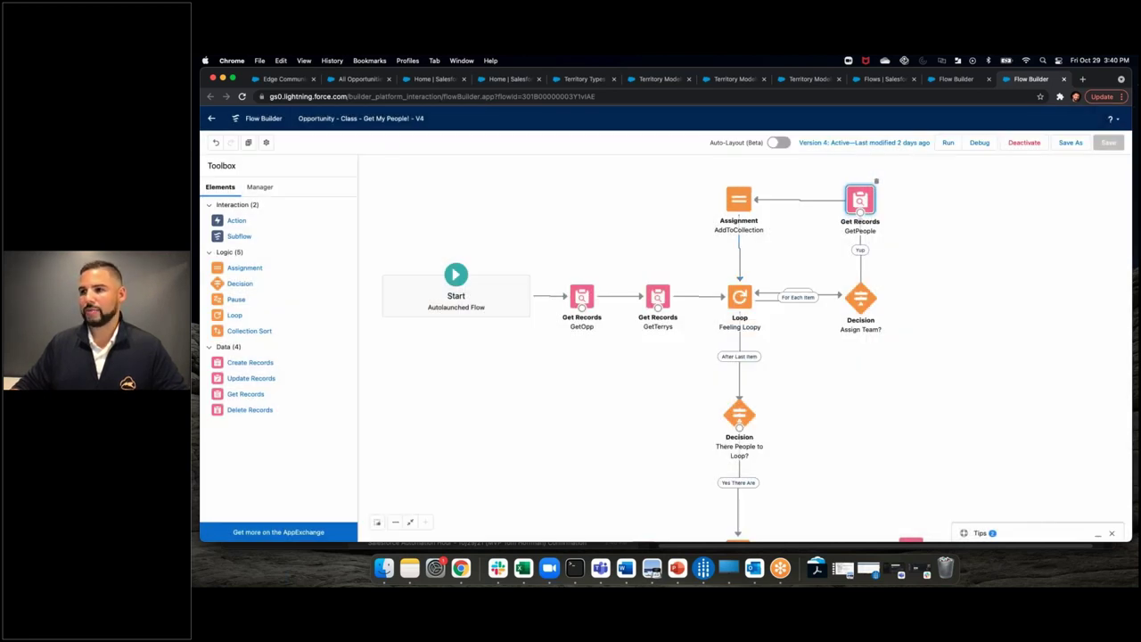
- Review the GetOppTeamMember element's filter conditions and the AddOppTeamValues element's variable assignments, closing both without changes
scroll(694, 362, "down", 2)
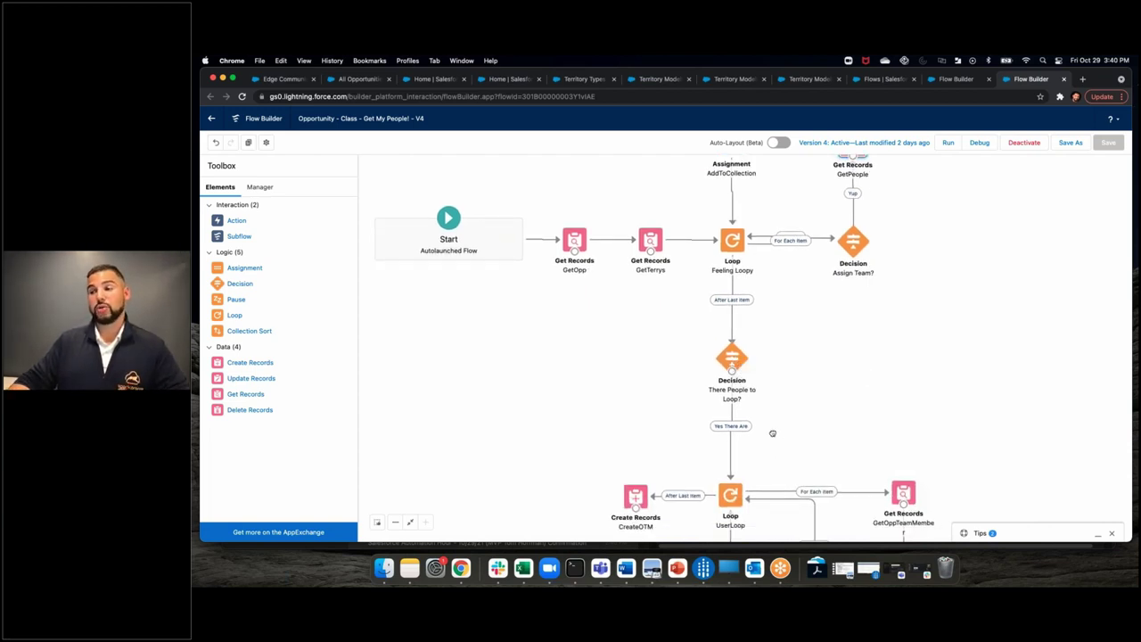
scroll(785, 419, "down", 3)
scroll(791, 401, "down", 3)
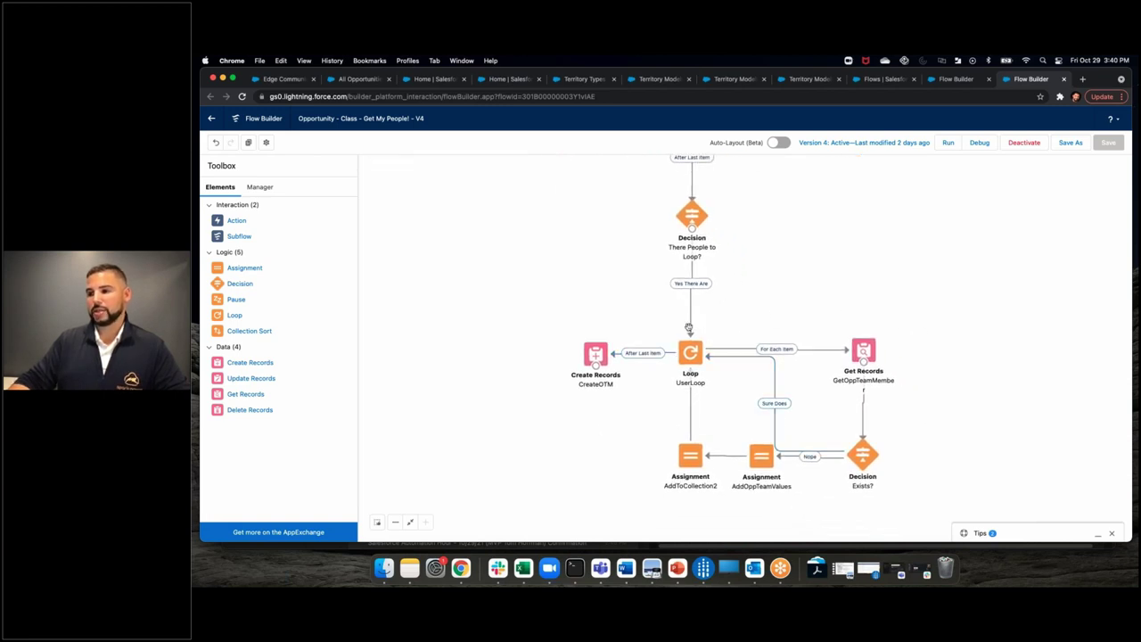
left_click(865, 352)
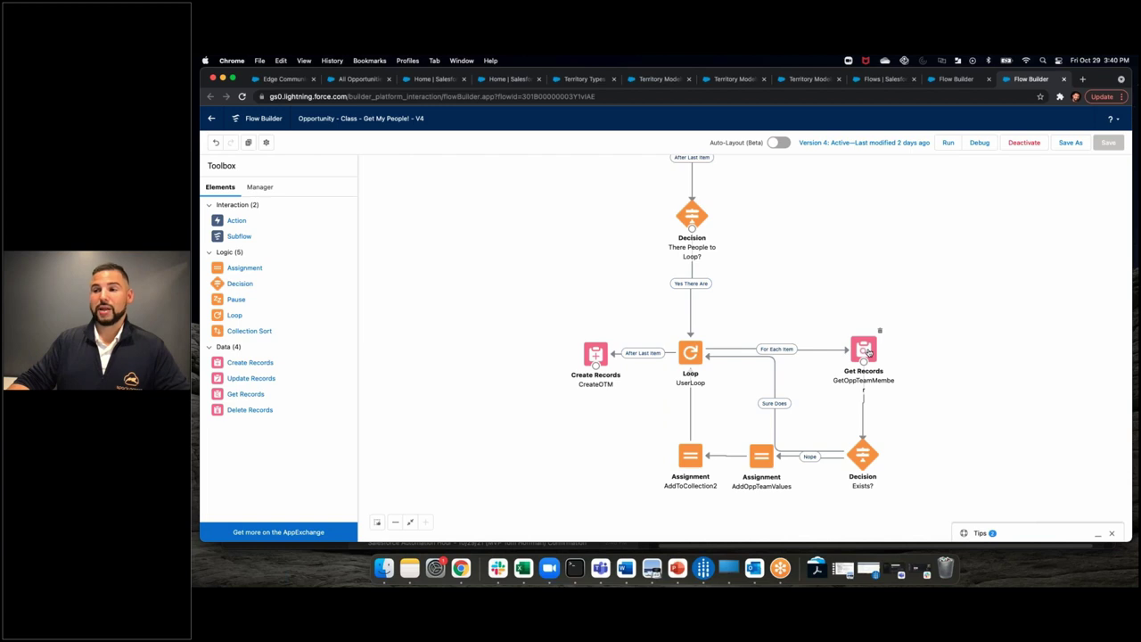
double_click(867, 352)
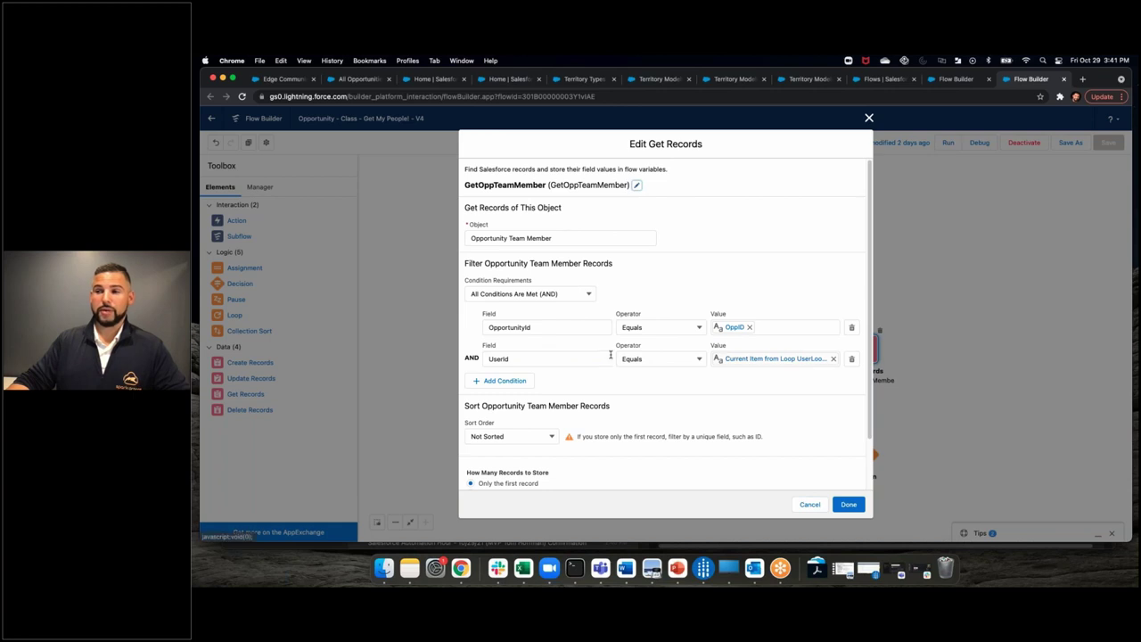
scroll(677, 428, "down", 2)
left_click(809, 505)
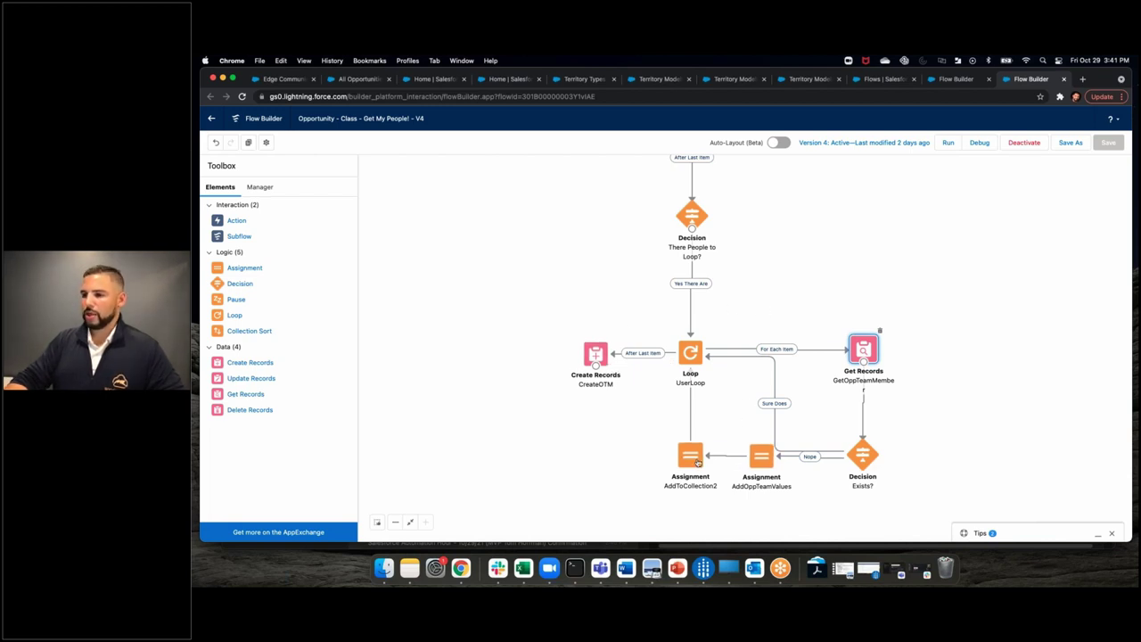
double_click(762, 457)
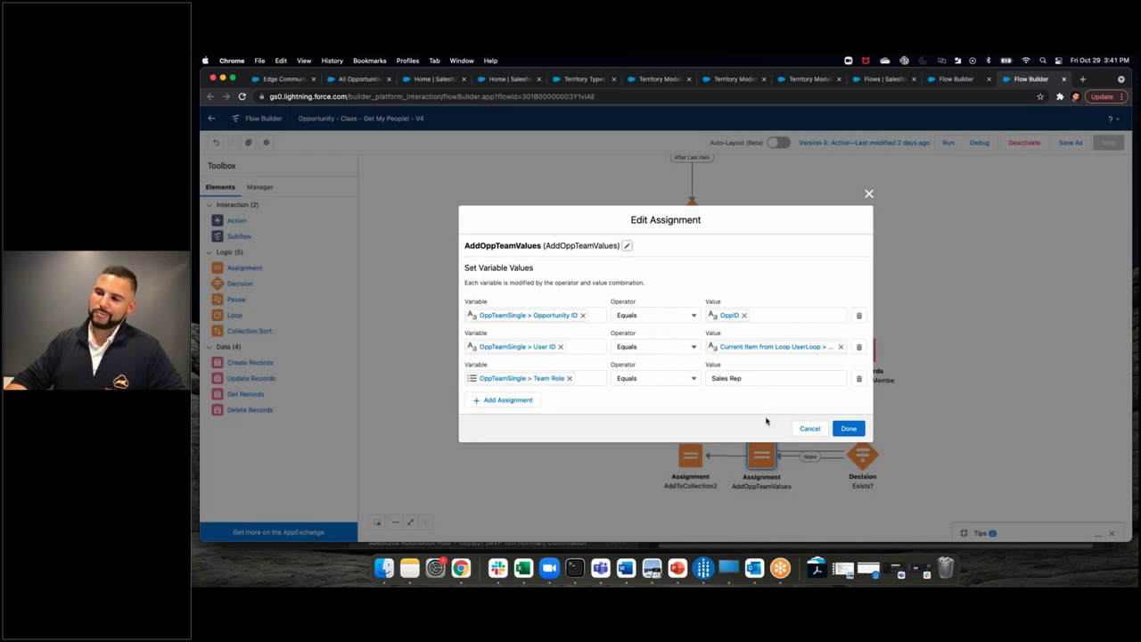
left_click(811, 429)
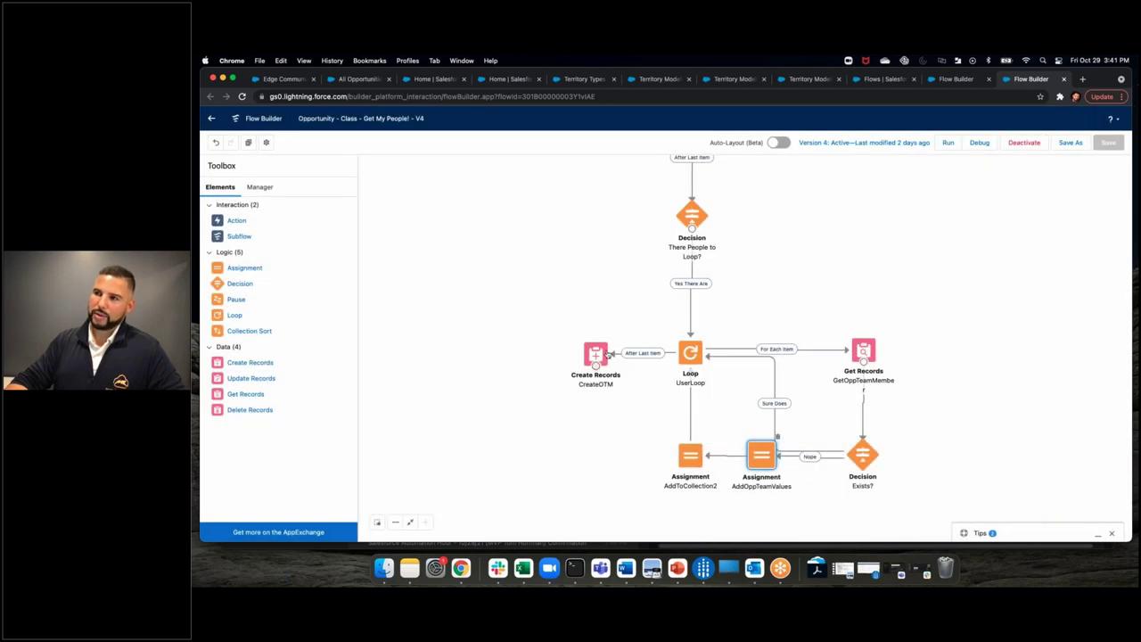
- Start a new opportunity from the Edge Communications account's related opportunities and name it "This is AutoHour!"
left_click(280, 81)
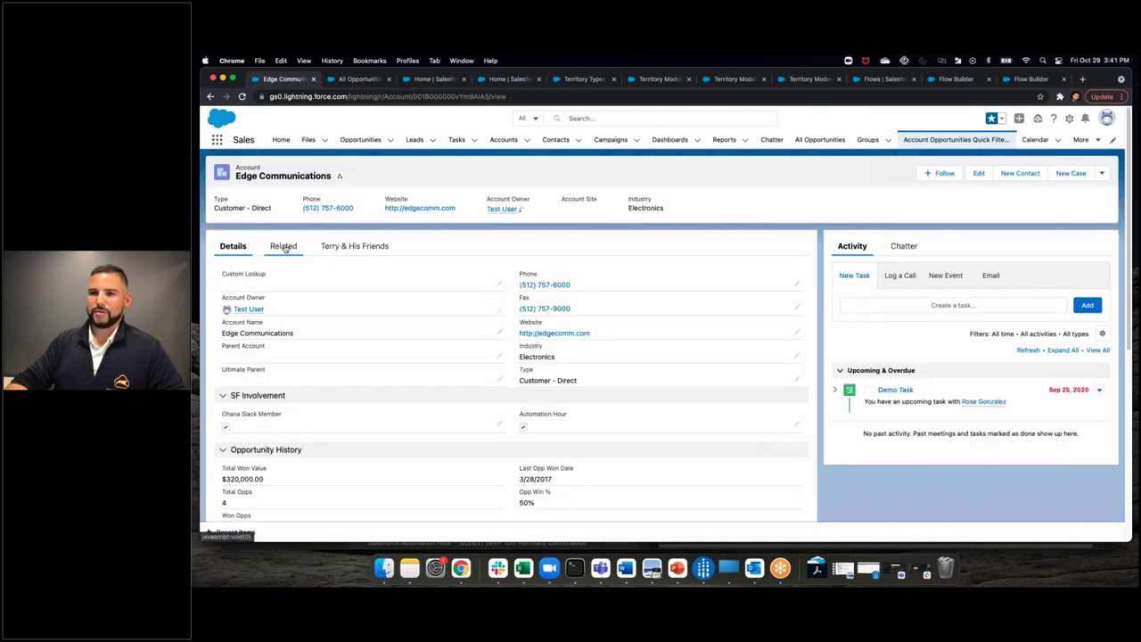
left_click(283, 246)
scroll(357, 365, "down", 5)
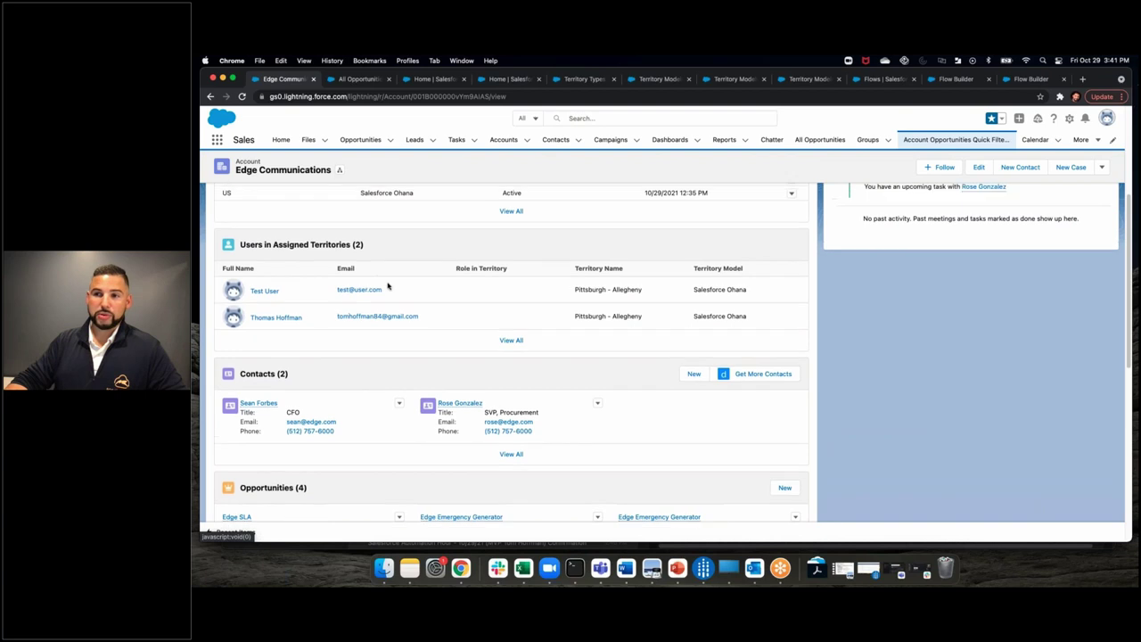
scroll(357, 330, "down", 4)
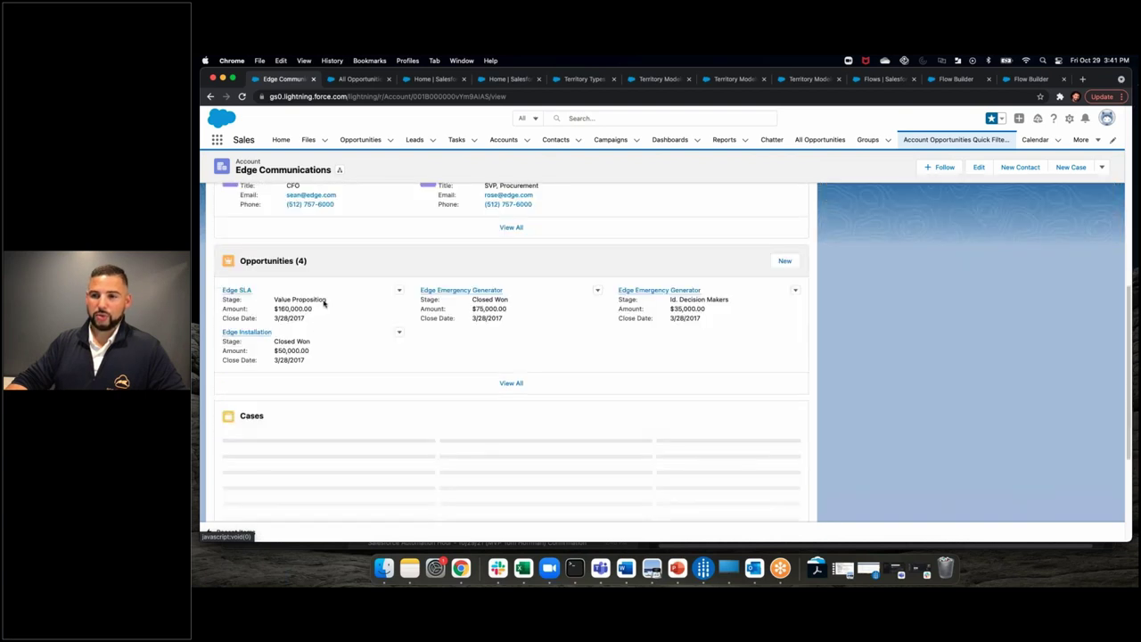
left_click(785, 261)
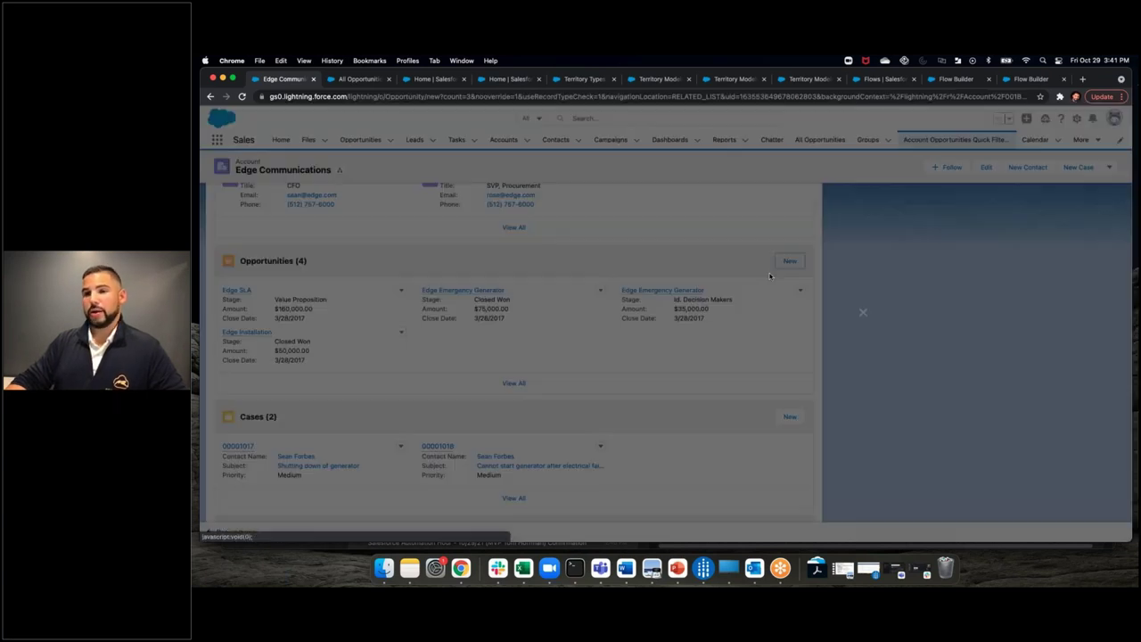
left_click(552, 264)
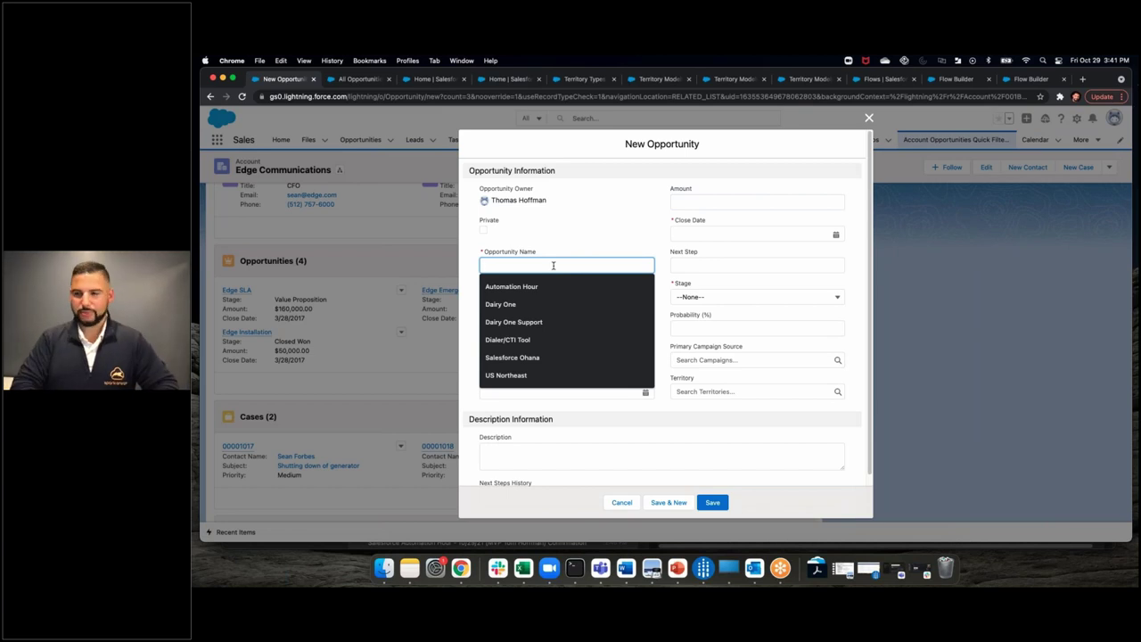
type("This is A")
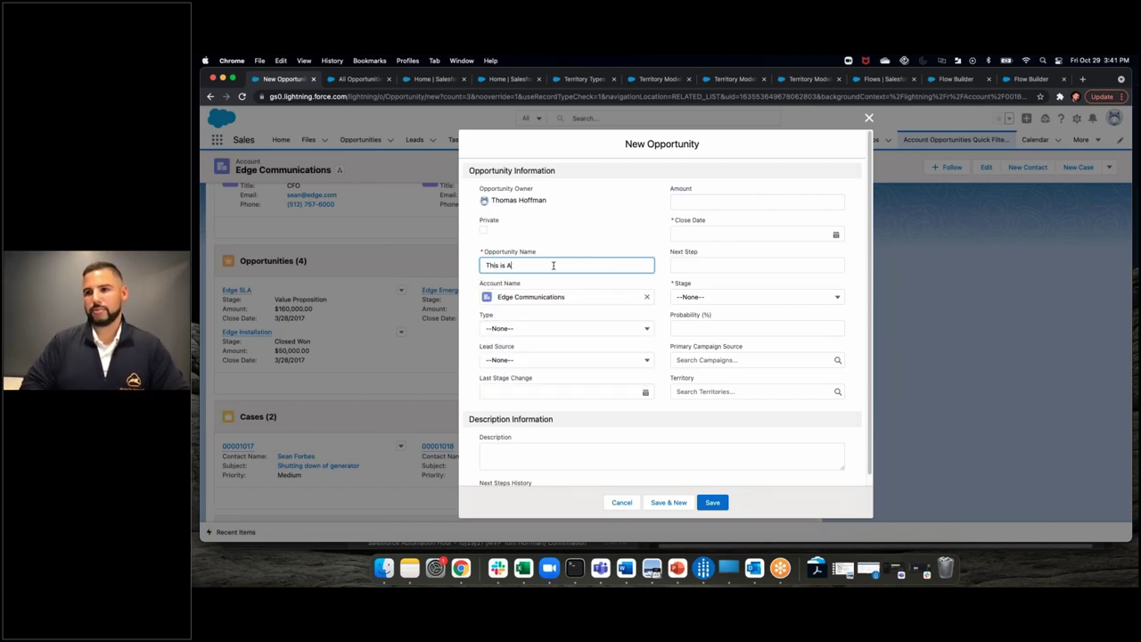
type("utoHour!")
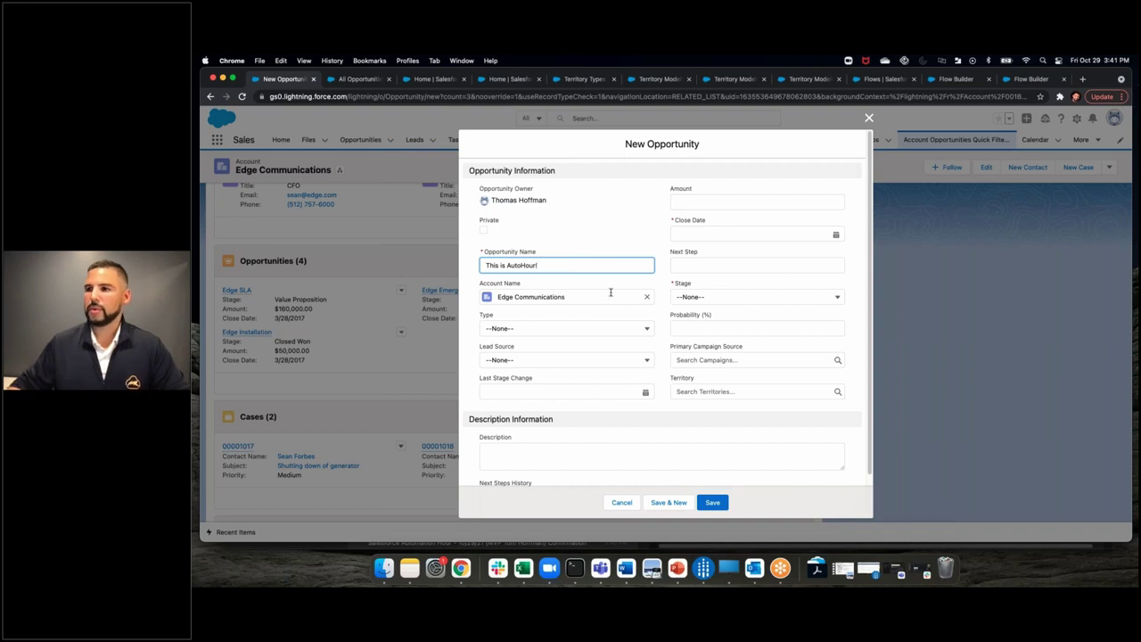
- Set the opportunity's close date to 10/29/2021 and its stage to Needs Analysis, and save it
left_click(758, 234)
left_click(817, 372)
left_click(737, 297)
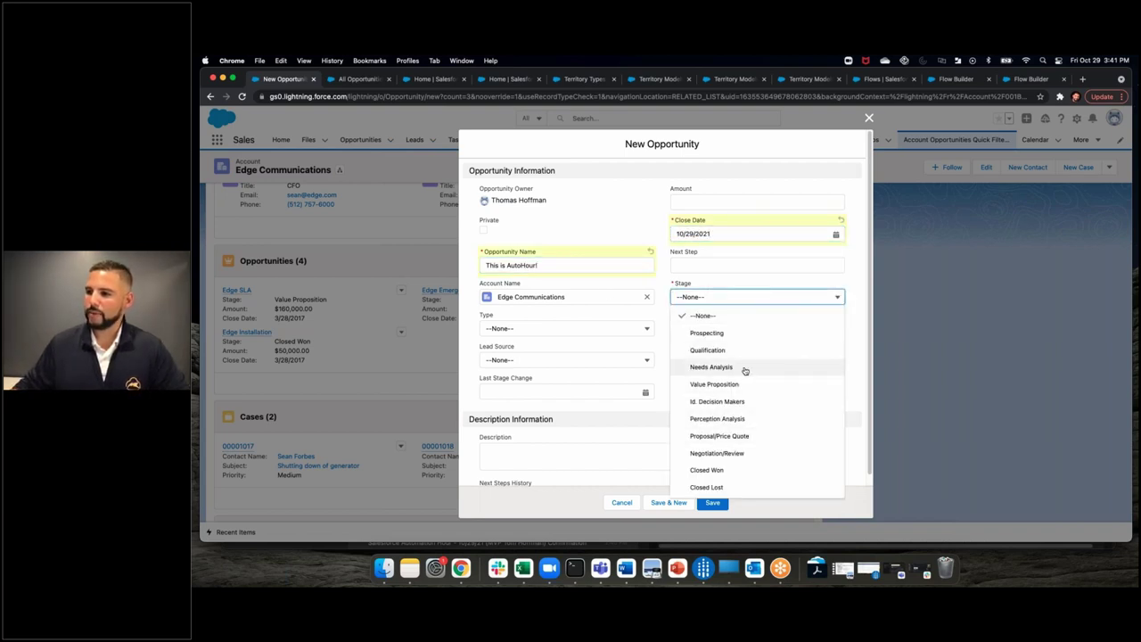
left_click(745, 368)
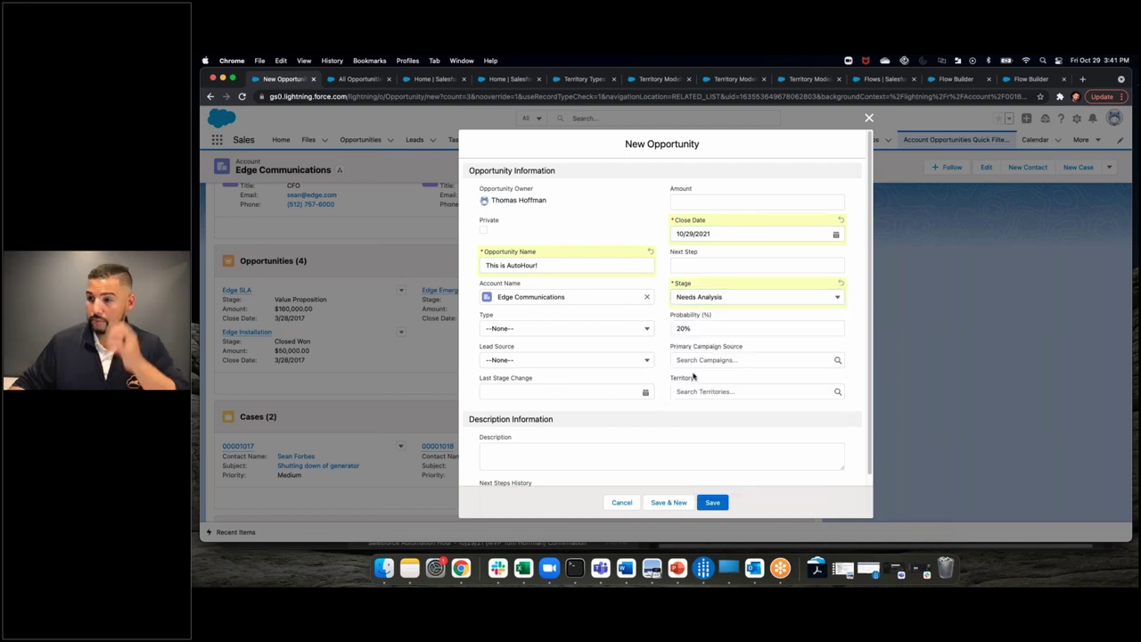
scroll(712, 378, "down", 1)
left_click(712, 502)
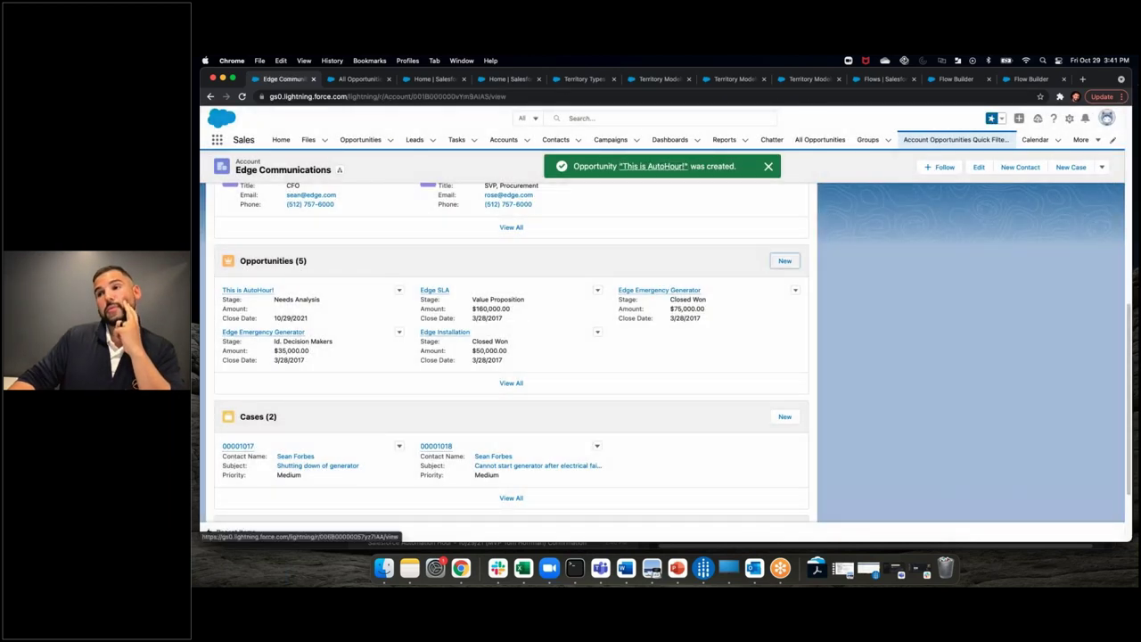
- Open the This is AutoHour! opportunity and compare its territory with the territories assigned to the Edge Communications account, dismissing the release prompt
left_click(655, 166)
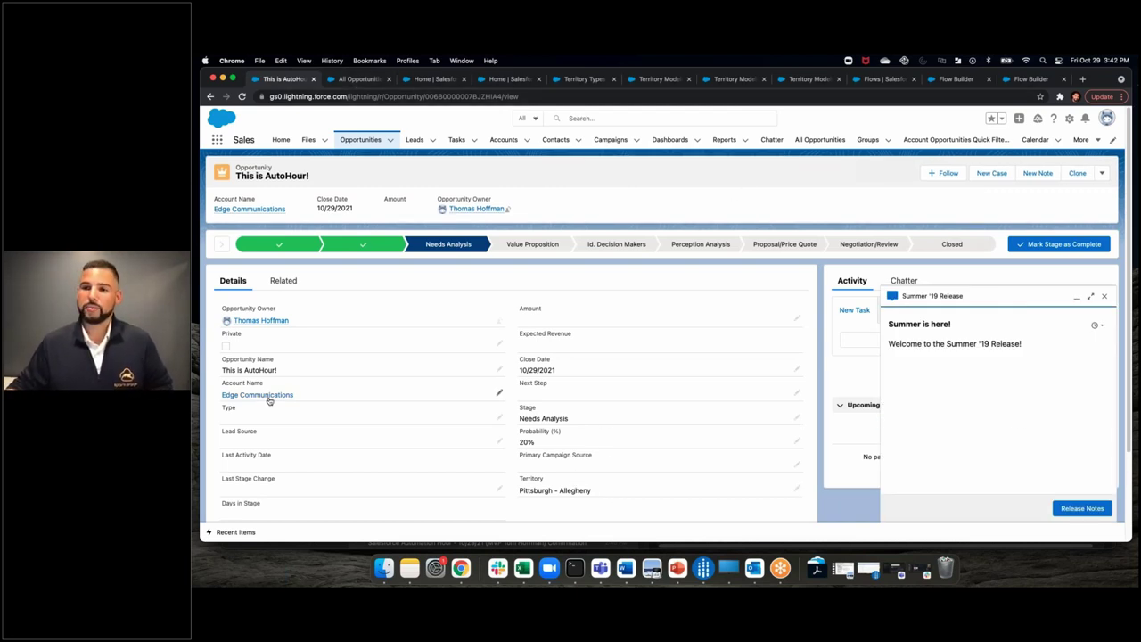
mouse_move(267, 398)
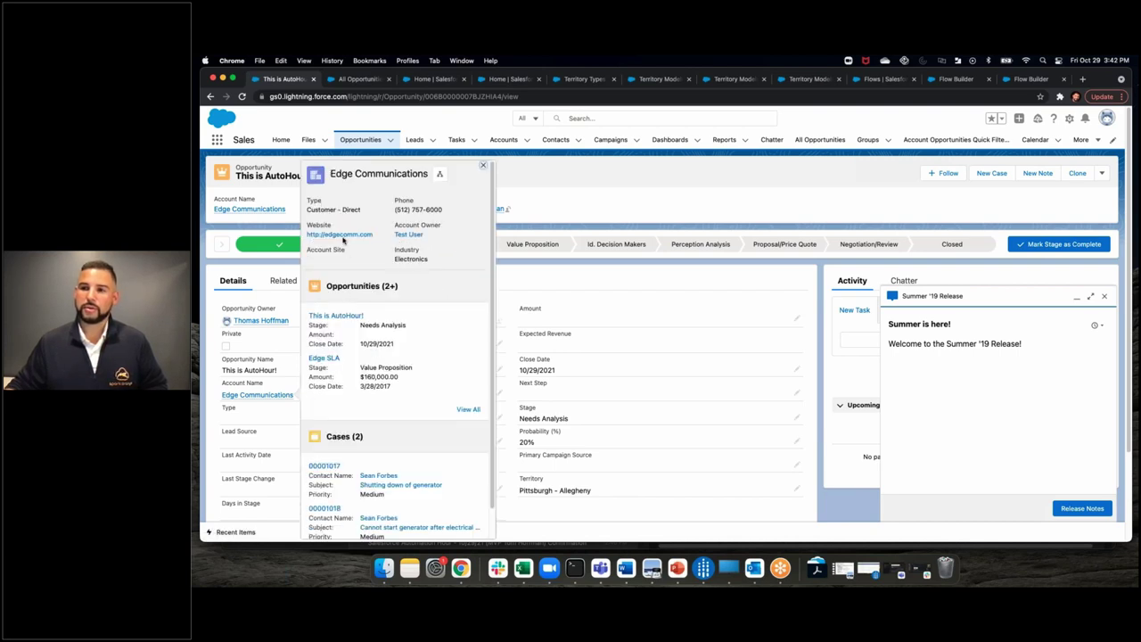
right_click(256, 397)
left_click(285, 382)
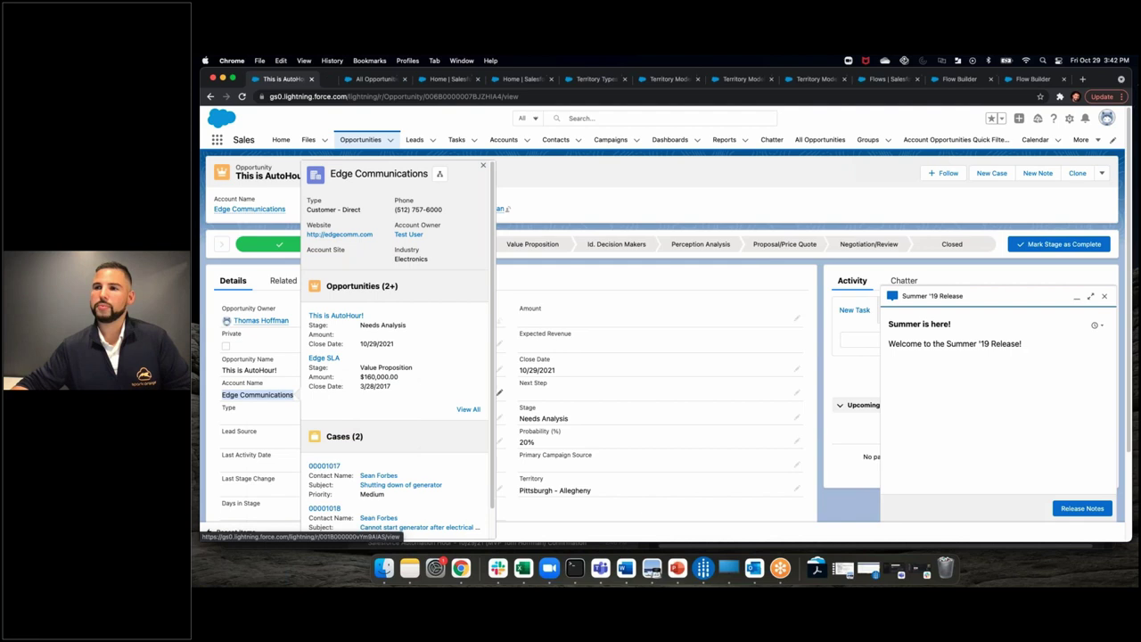
left_click(343, 80)
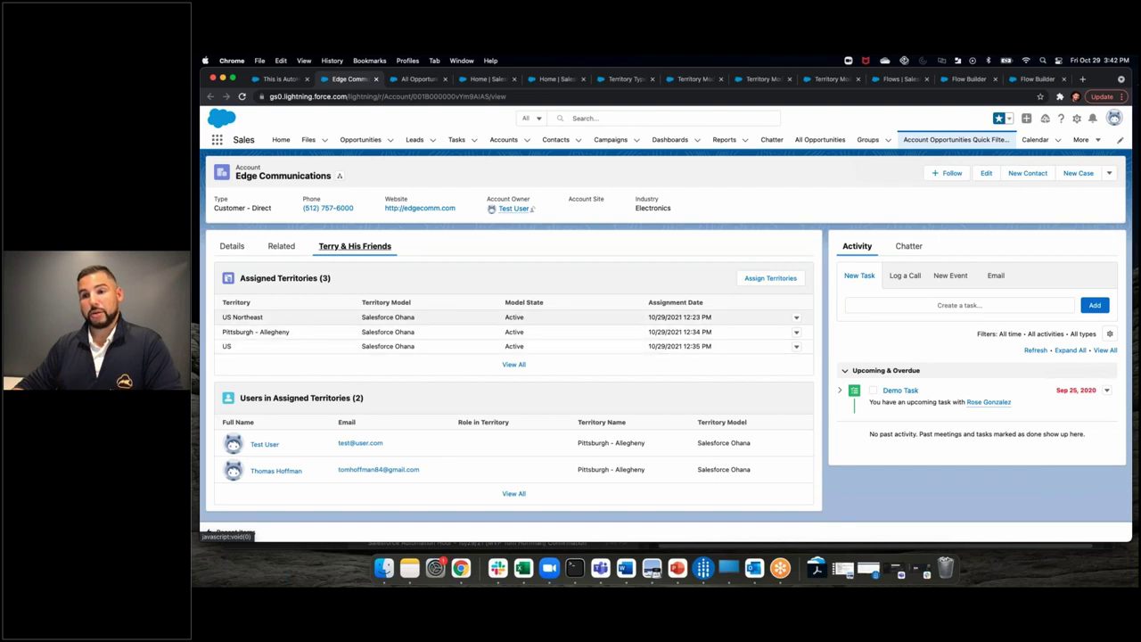
left_click(276, 79)
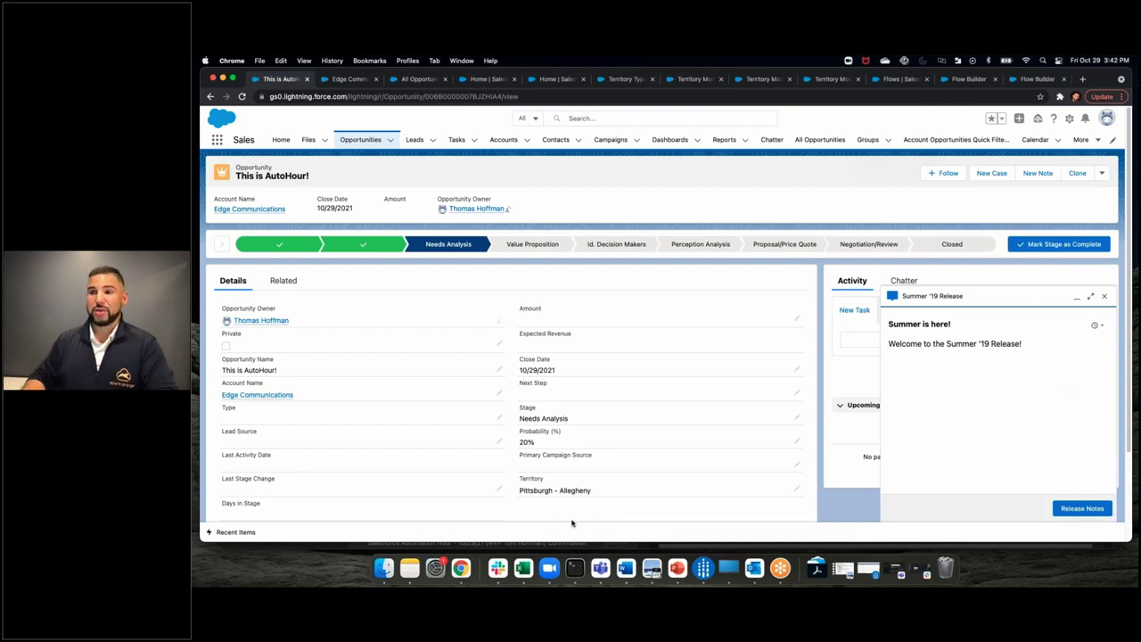
left_click(1104, 296)
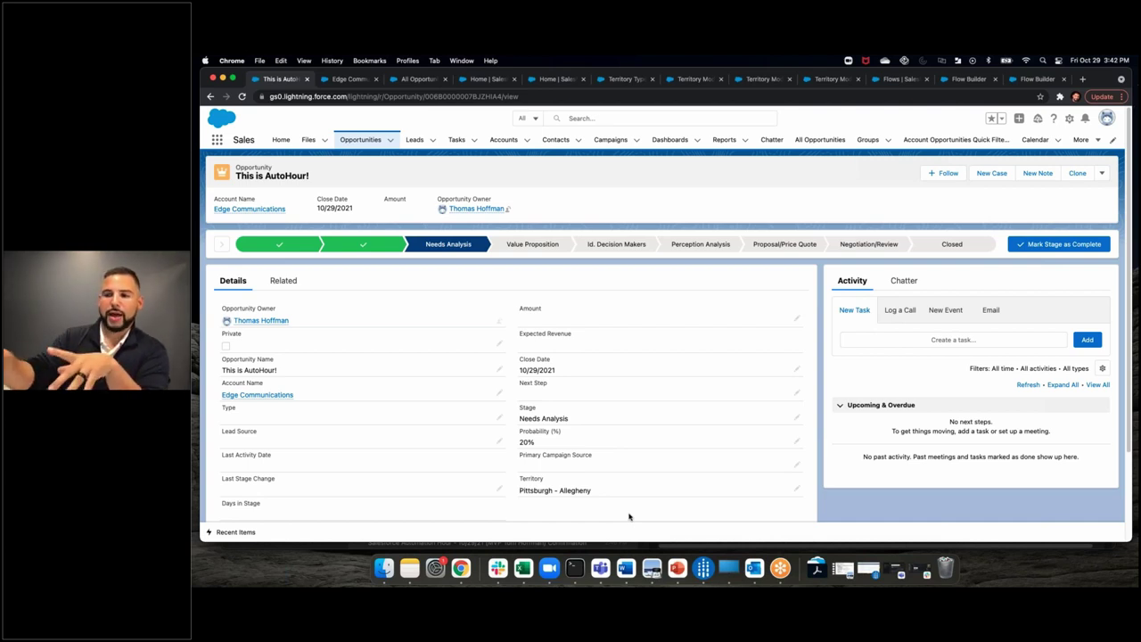
- Compare the This is AutoHour! opportunity's team members with the users assigned to the Pittsburgh - Allegheny territory
scroll(797, 484, "down", 2)
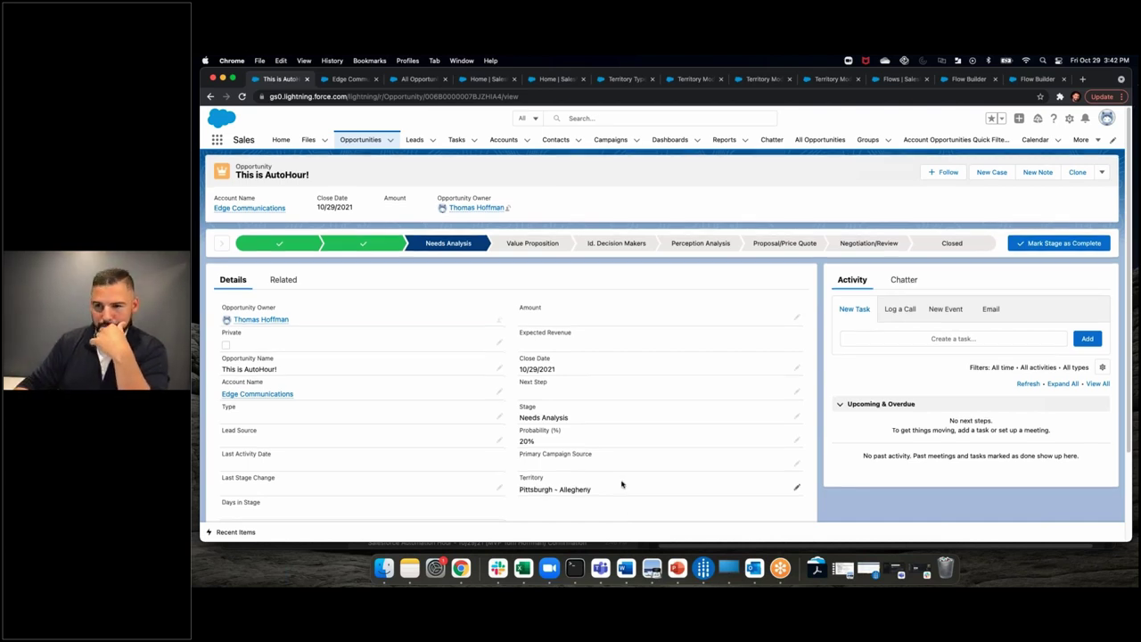
scroll(476, 313, "down", 1)
scroll(369, 436, "up", 4)
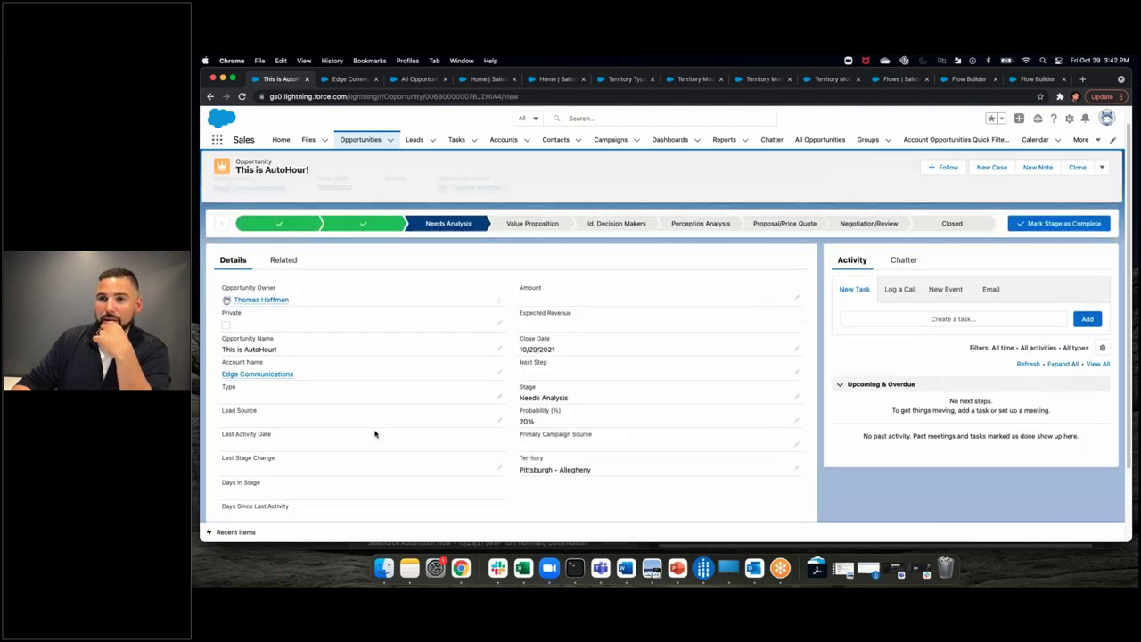
left_click(296, 282)
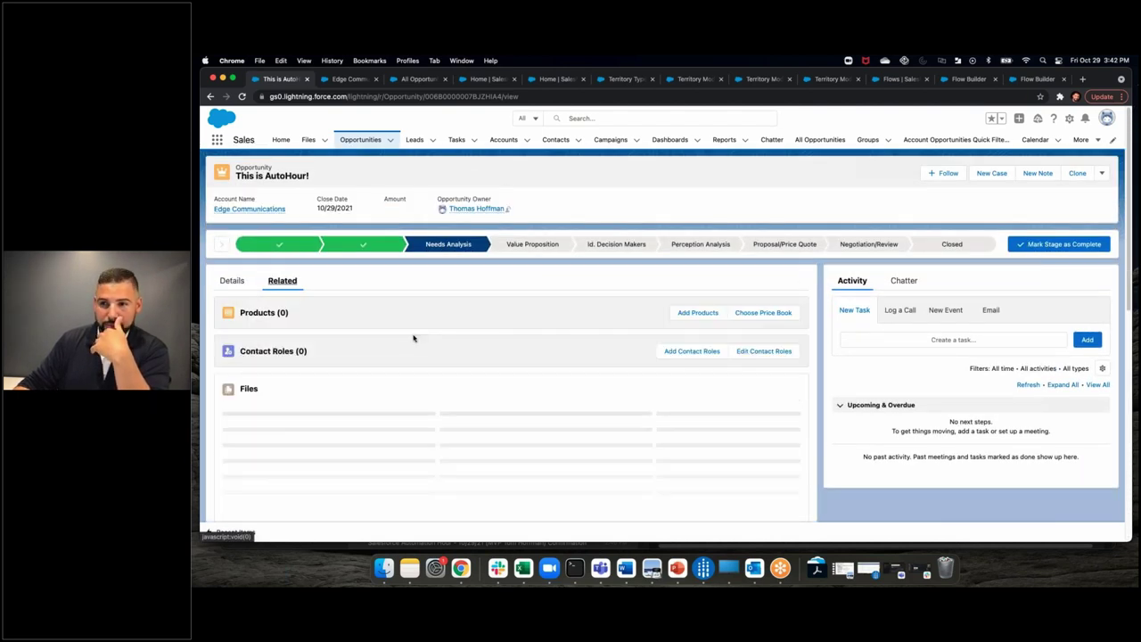
scroll(414, 384, "down", 5)
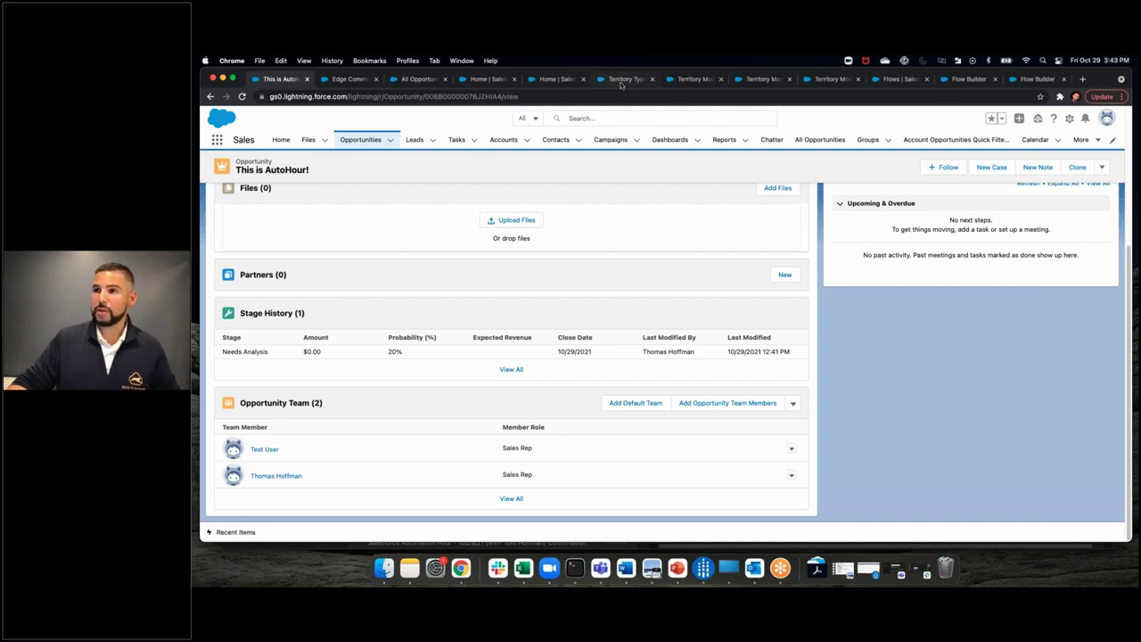
left_click(691, 78)
scroll(383, 439, "down", 1)
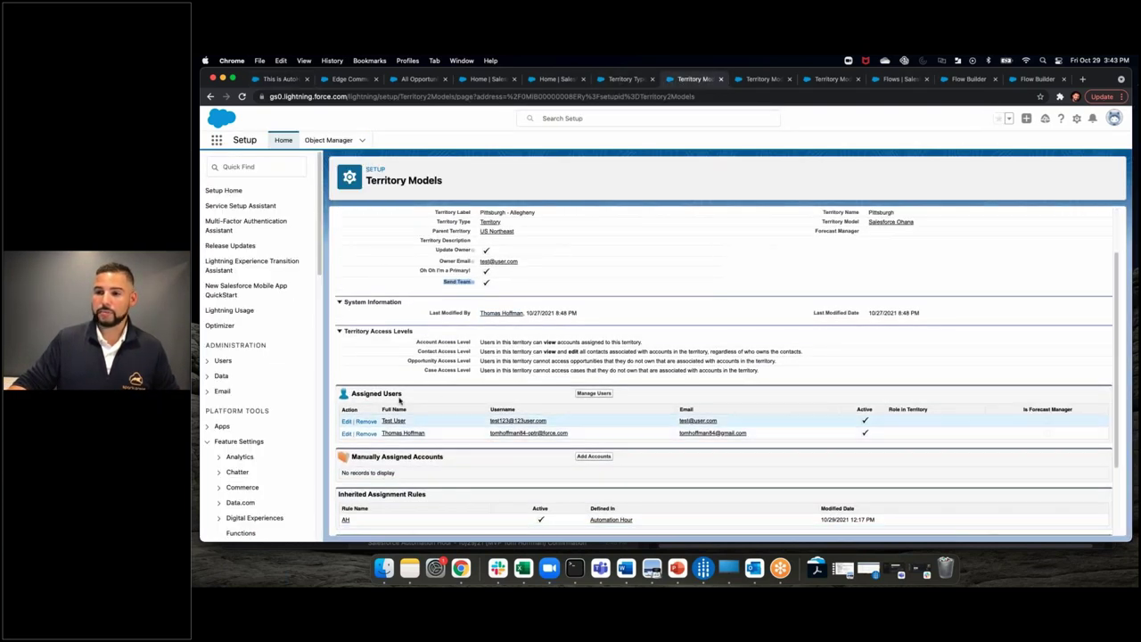